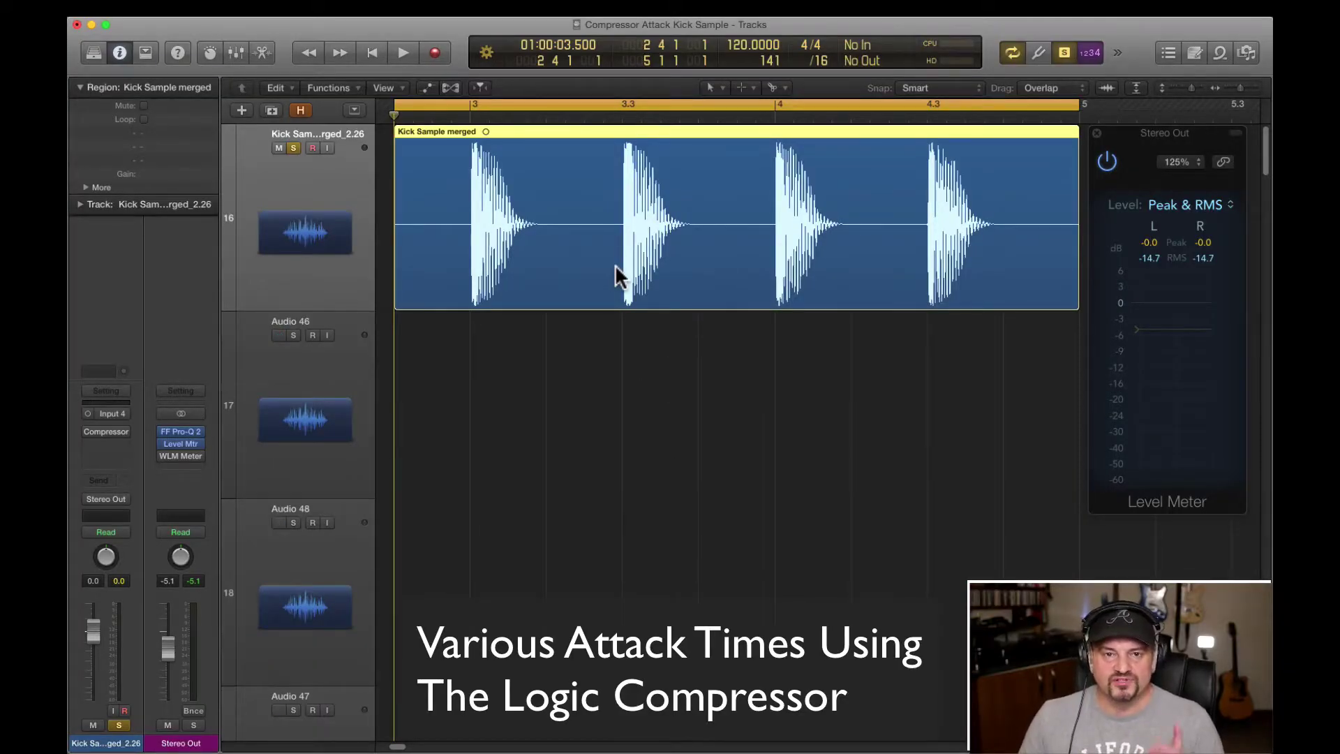
# Step: Play the uncompressed kick loop and reset the Level Meter to read -0.0 dB peak, -8.0 dB RMS
pyautogui.press('space')
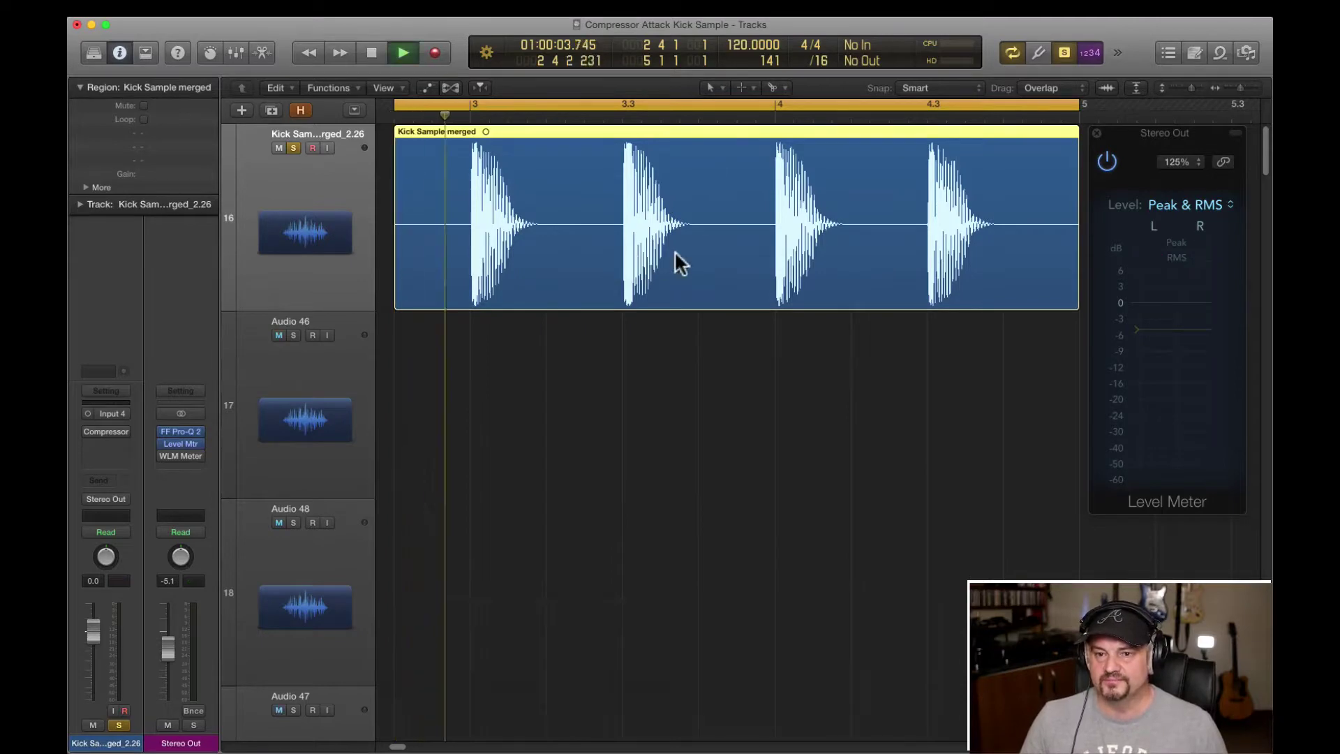
pyautogui.click(1153, 242)
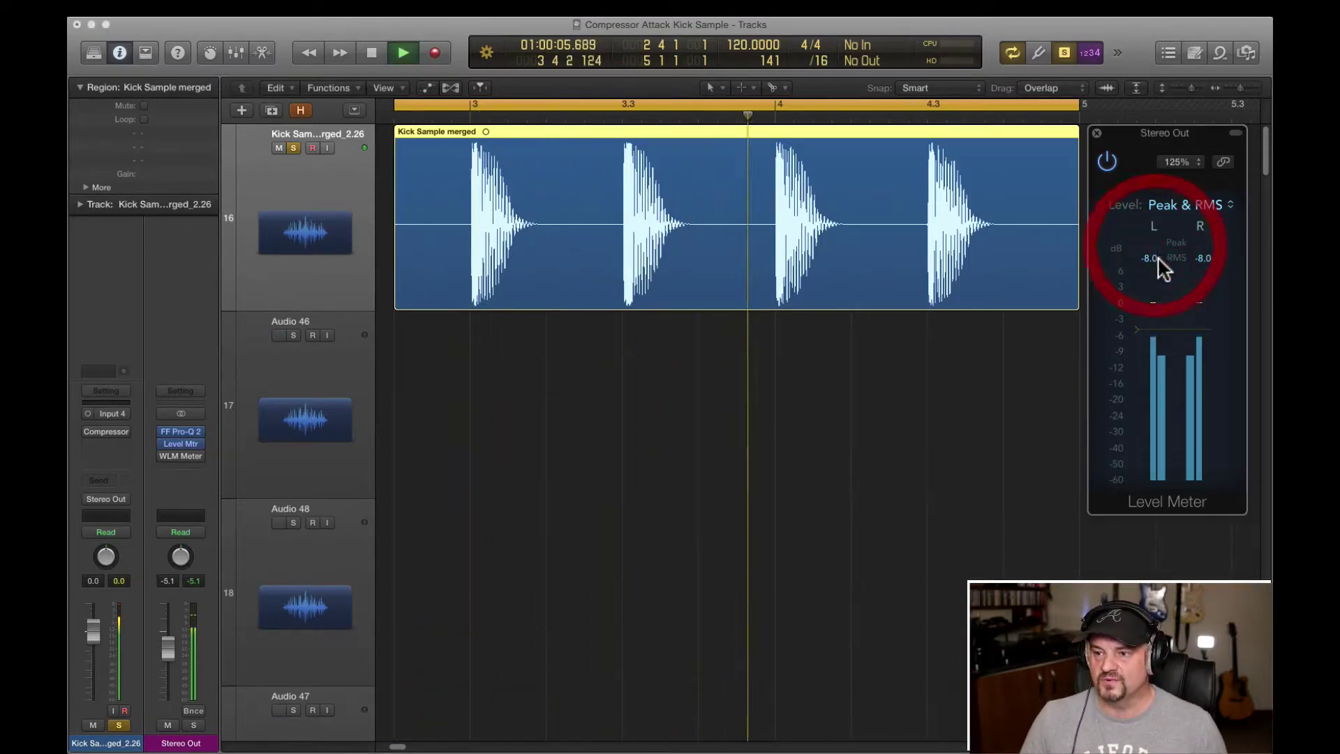
# Step: Stop playback, open the kick's Compressor and show its side-chain settings (Max, Peak detection, filter off)
pyautogui.press('space')
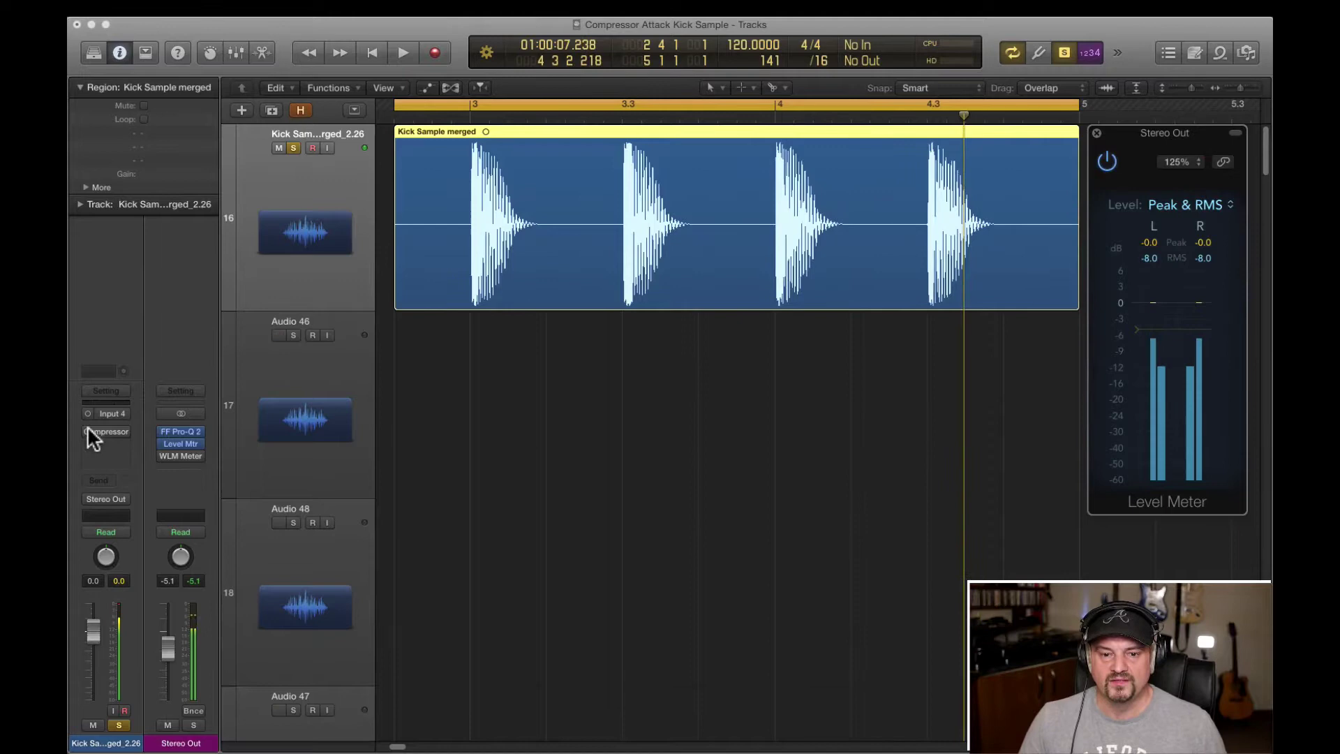
pyautogui.click(105, 432)
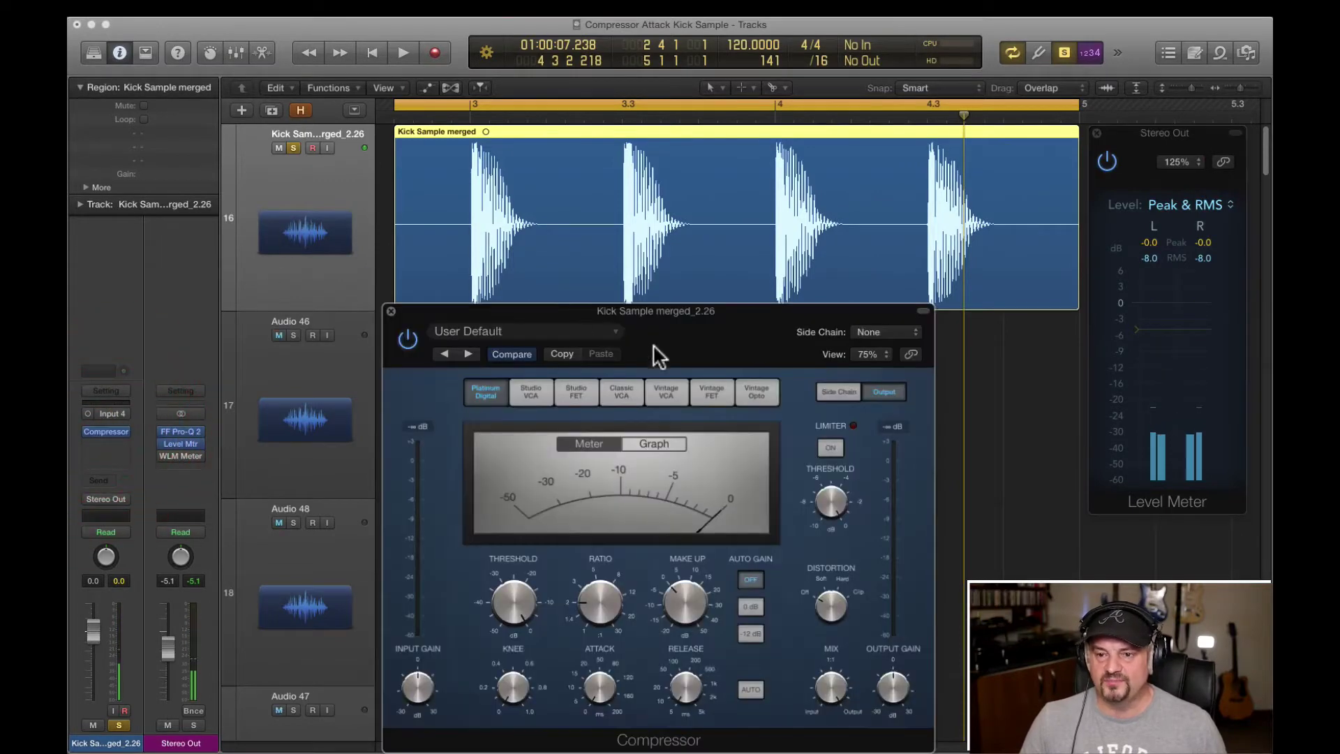
pyautogui.moveTo(628, 320); pyautogui.dragTo(641, 335)
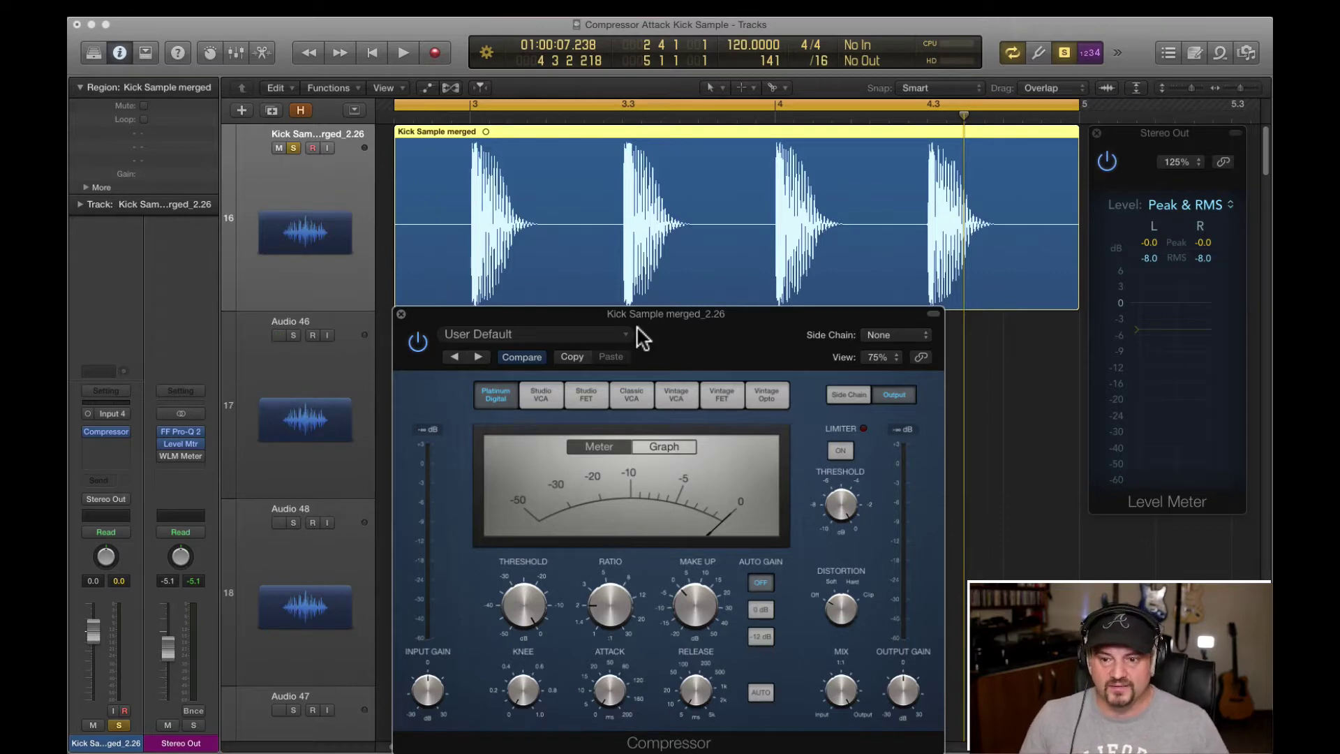
pyautogui.moveTo(646, 313); pyautogui.dragTo(645, 304)
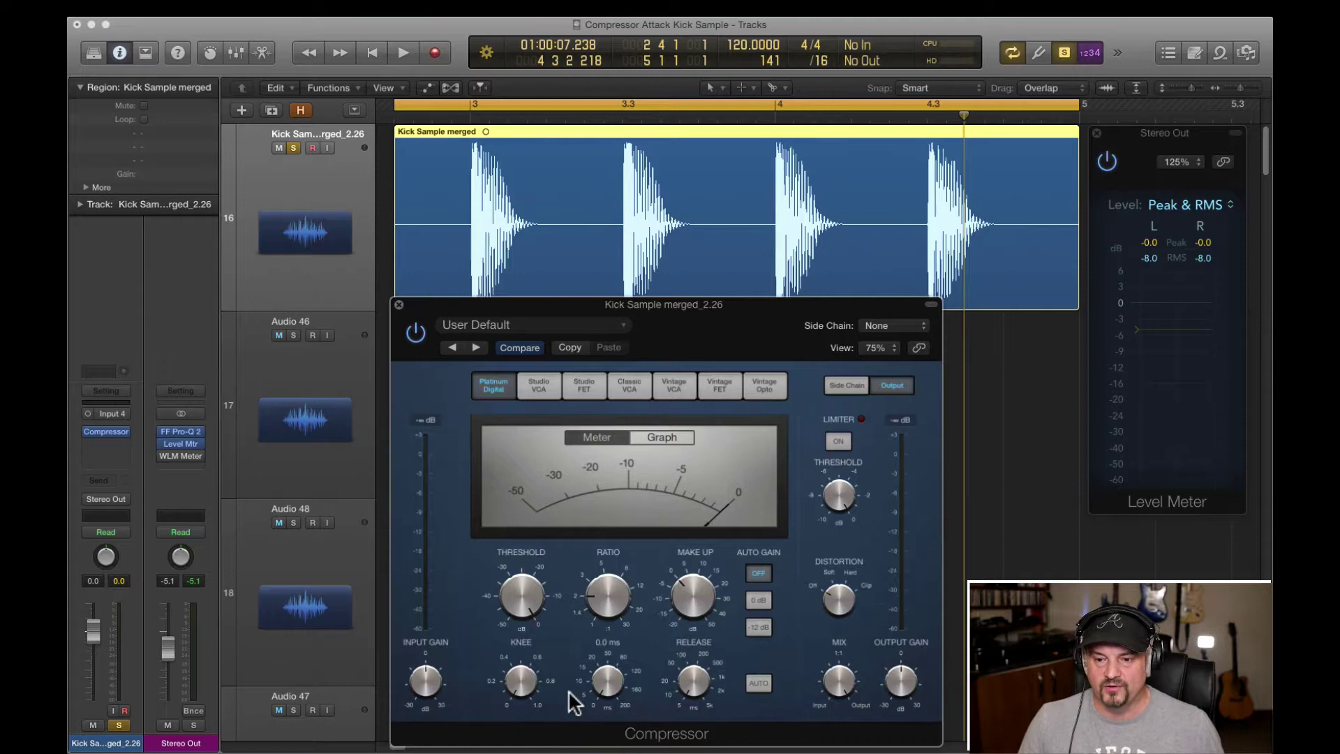
pyautogui.moveTo(518, 681)
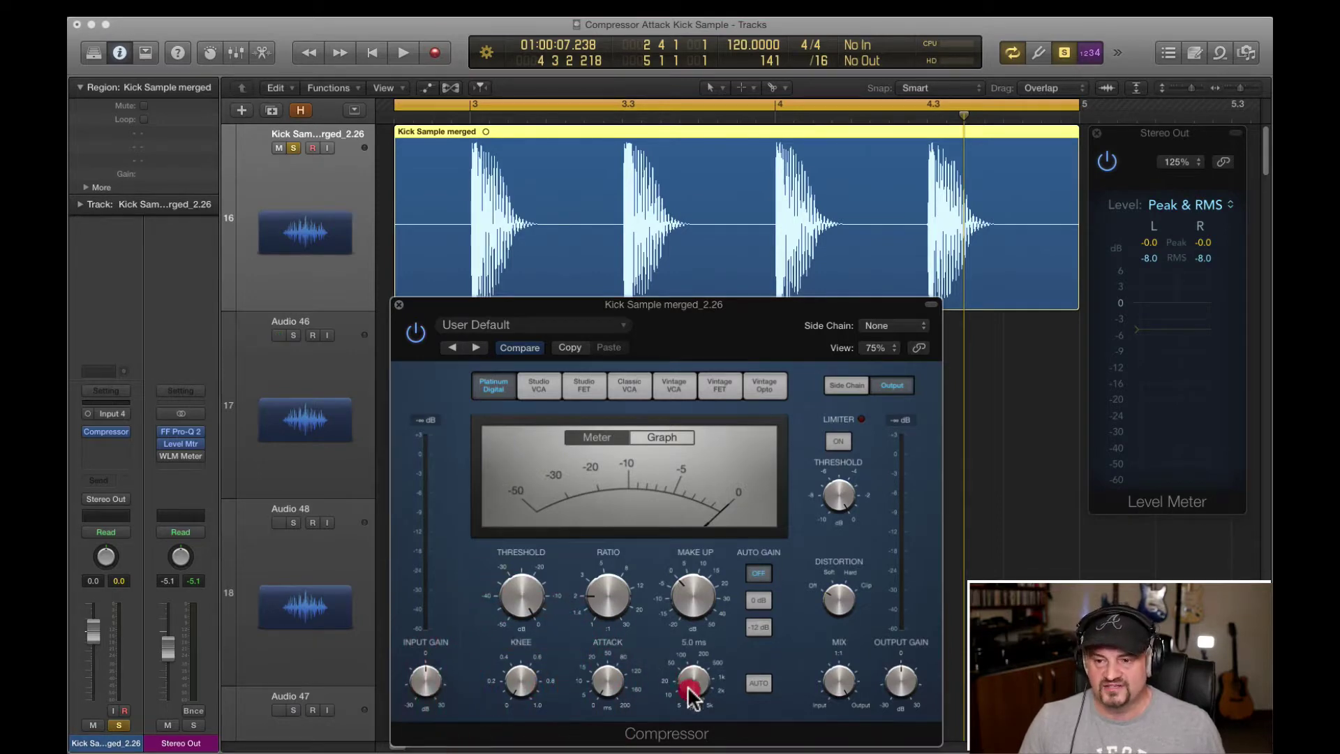
pyautogui.moveTo(708, 614)
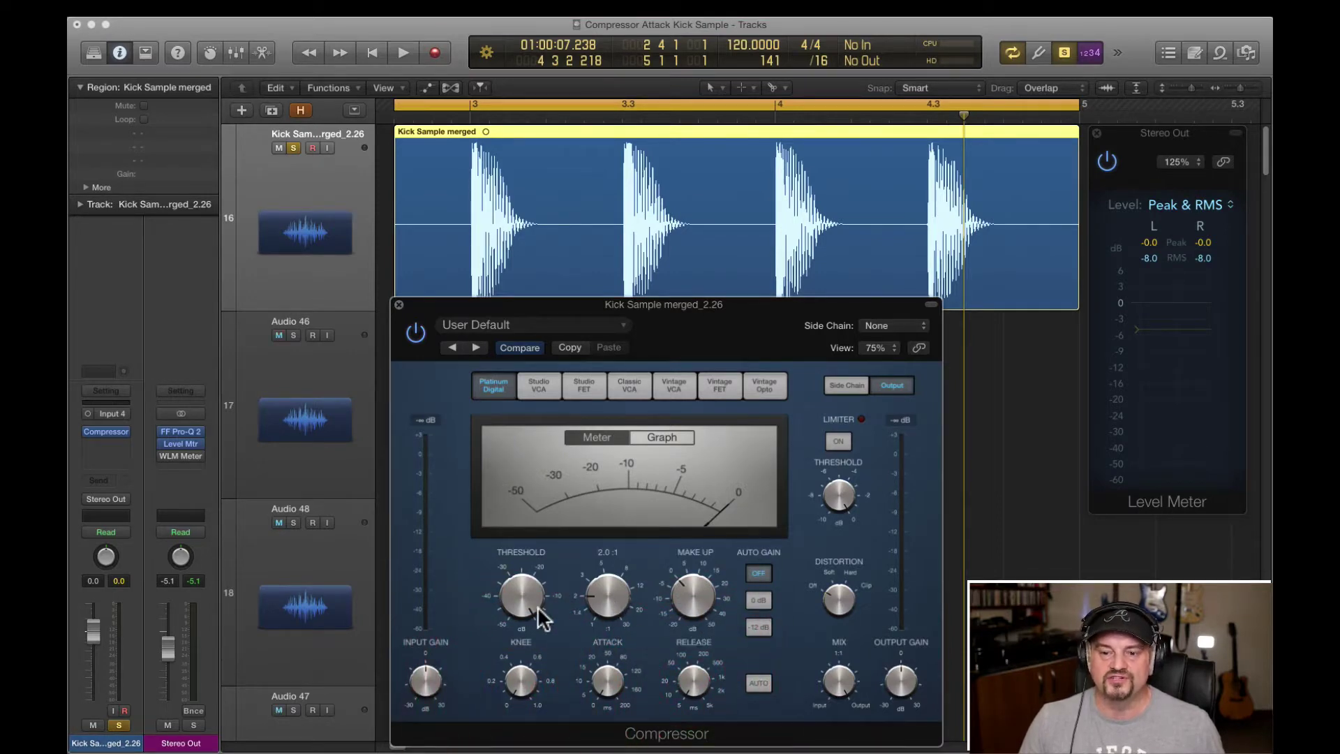
pyautogui.click(848, 386)
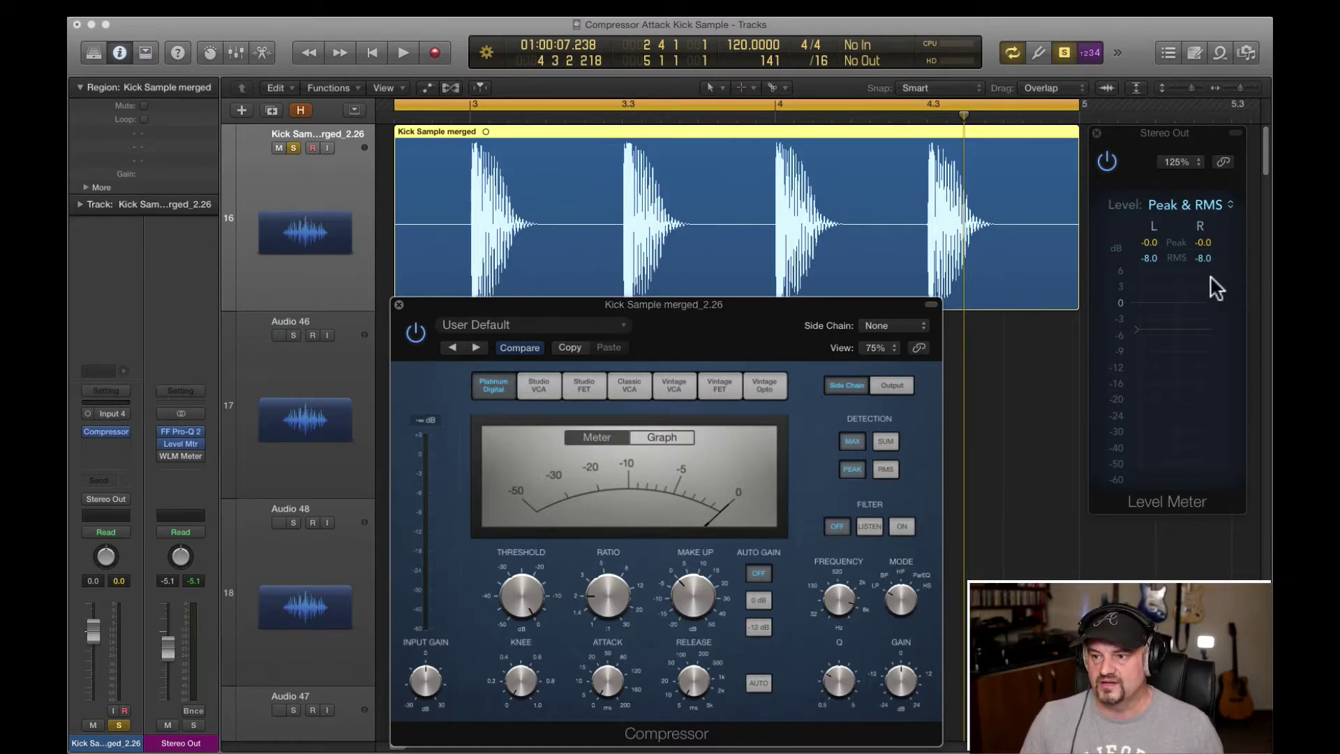
# Step: Play the kick loop and reset the Level Meter peaks to take baseline readings
pyautogui.press('space')
pyautogui.click(1151, 251)
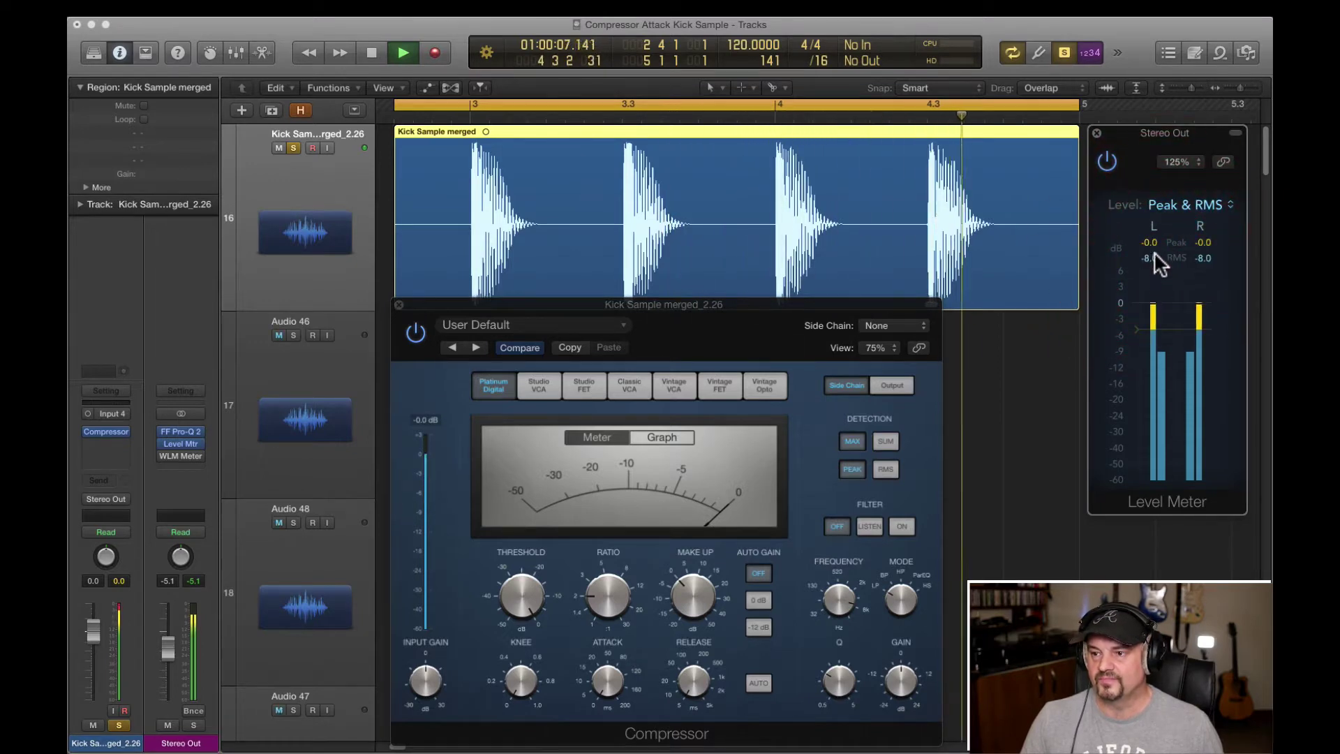
pyautogui.click(1158, 251)
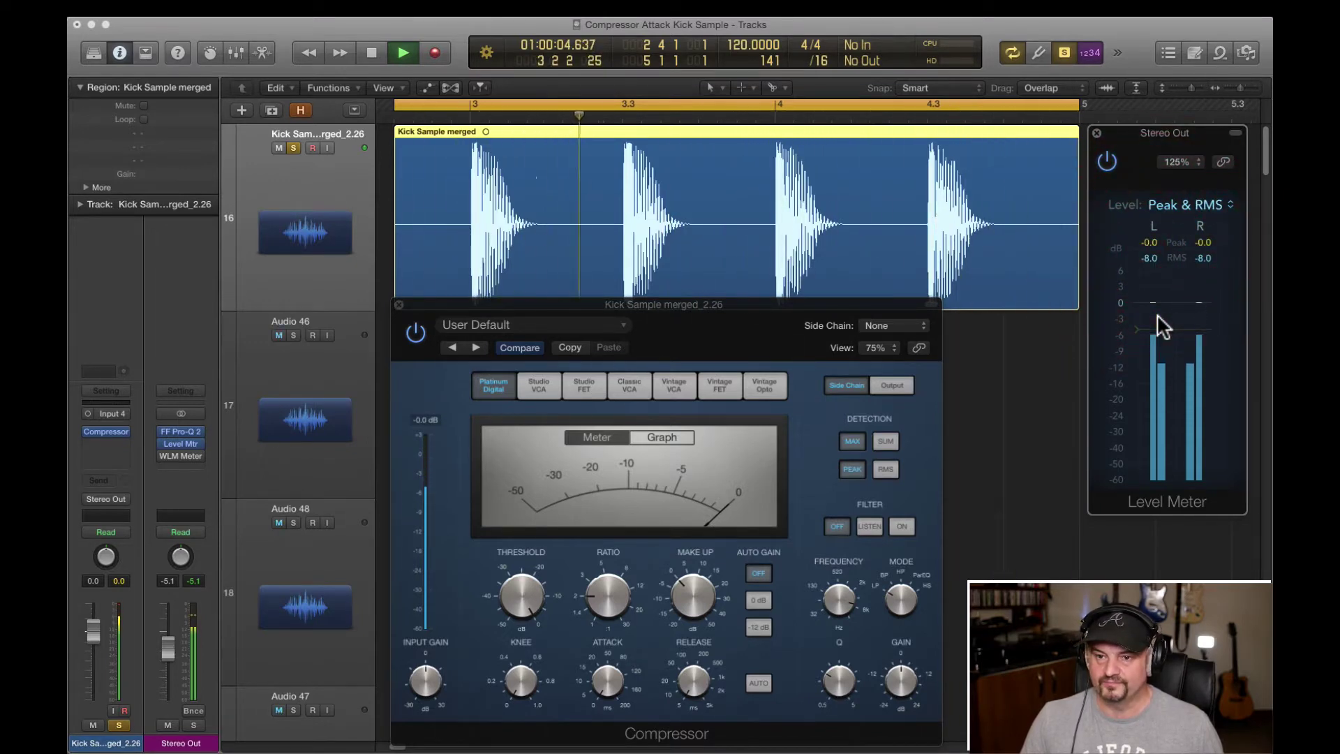
pyautogui.press('space')
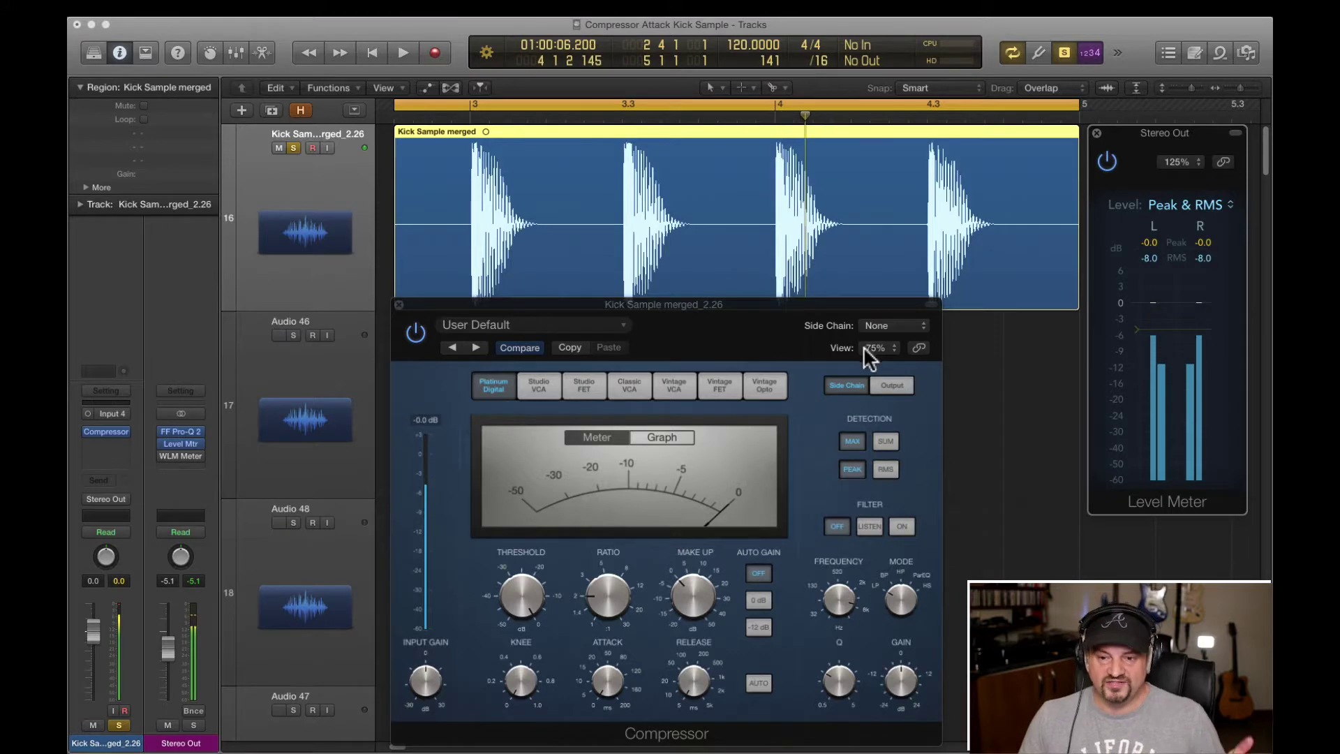
# Step: Lower the Compressor threshold to -20 dB and play the compressed kick loop
pyautogui.click(520, 602)
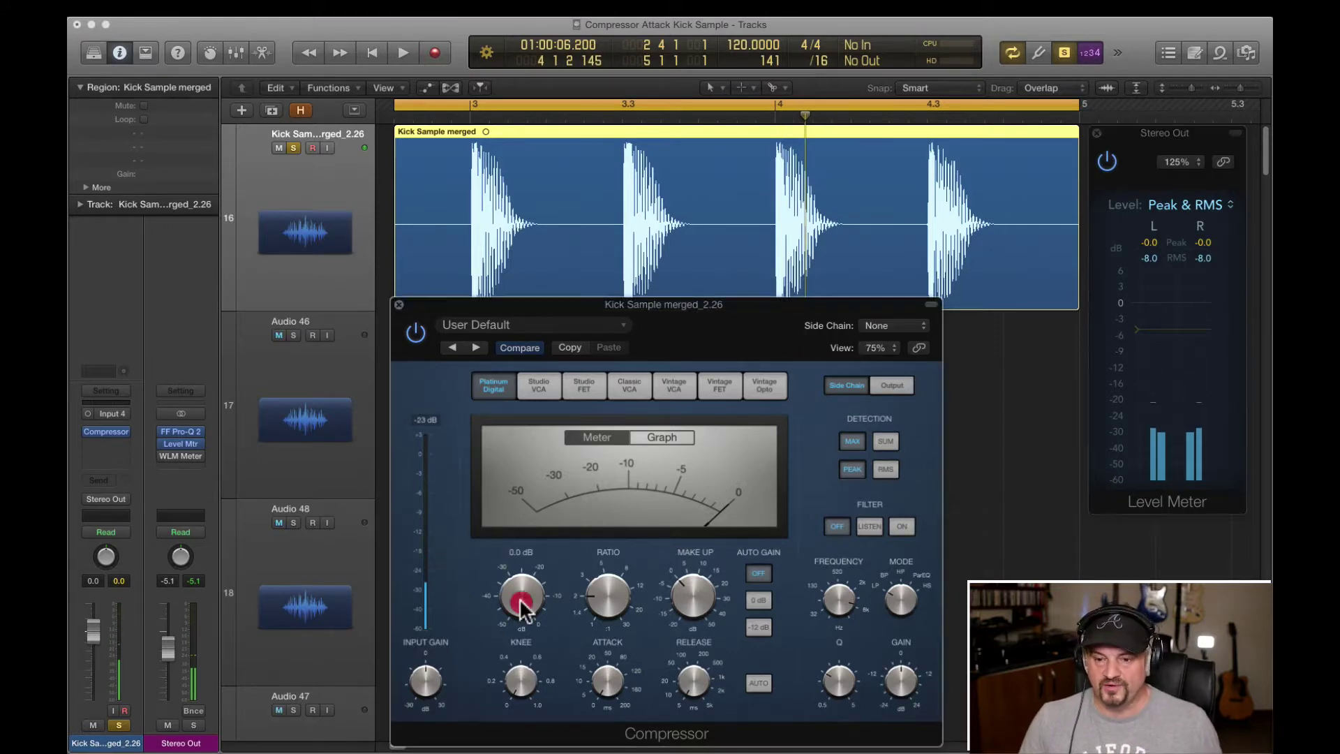
pyautogui.moveTo(521, 601); pyautogui.dragTo(520, 646)
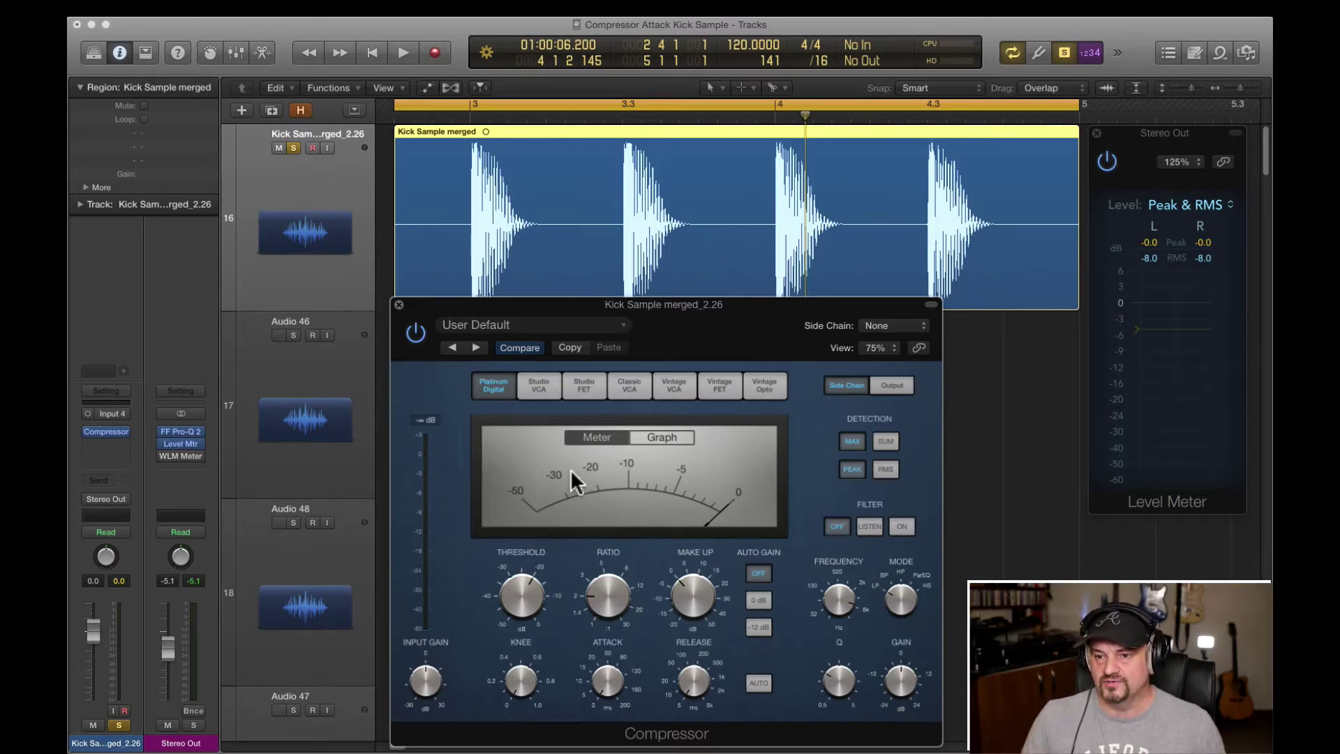
pyautogui.press('space')
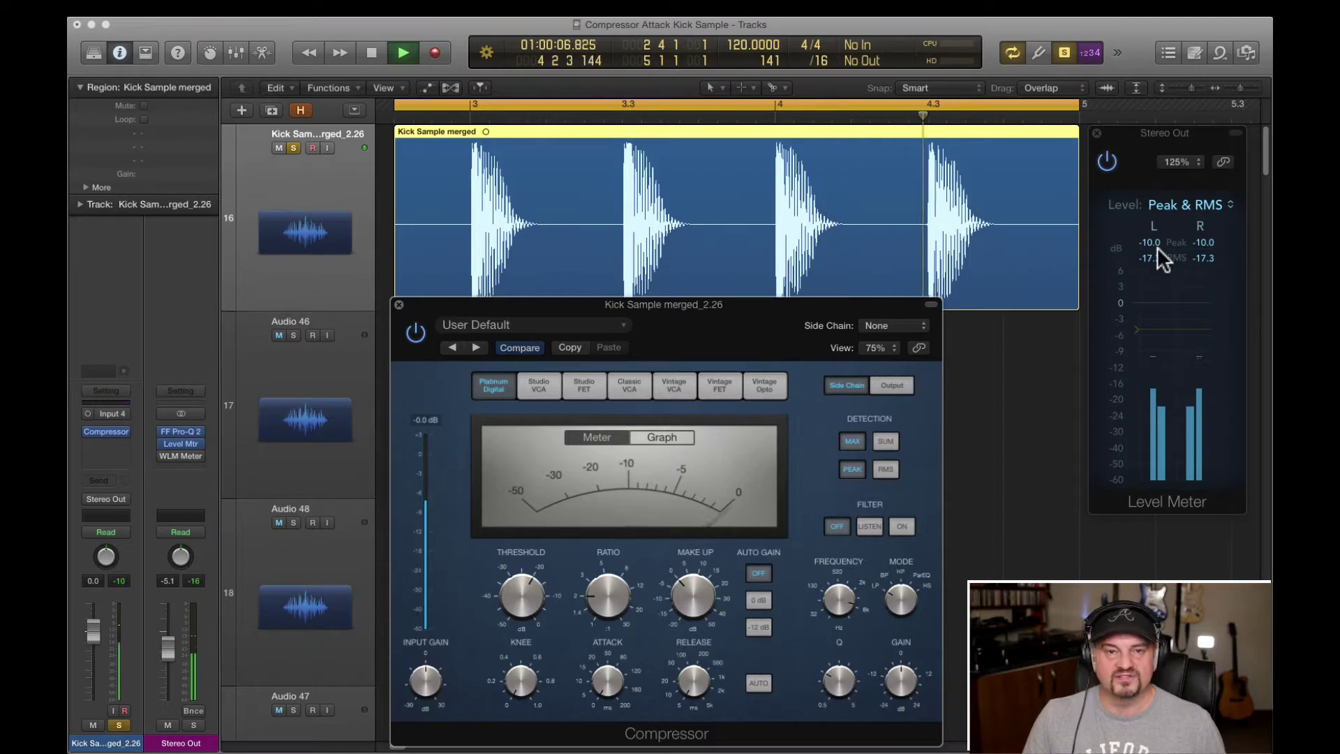
pyautogui.press('space')
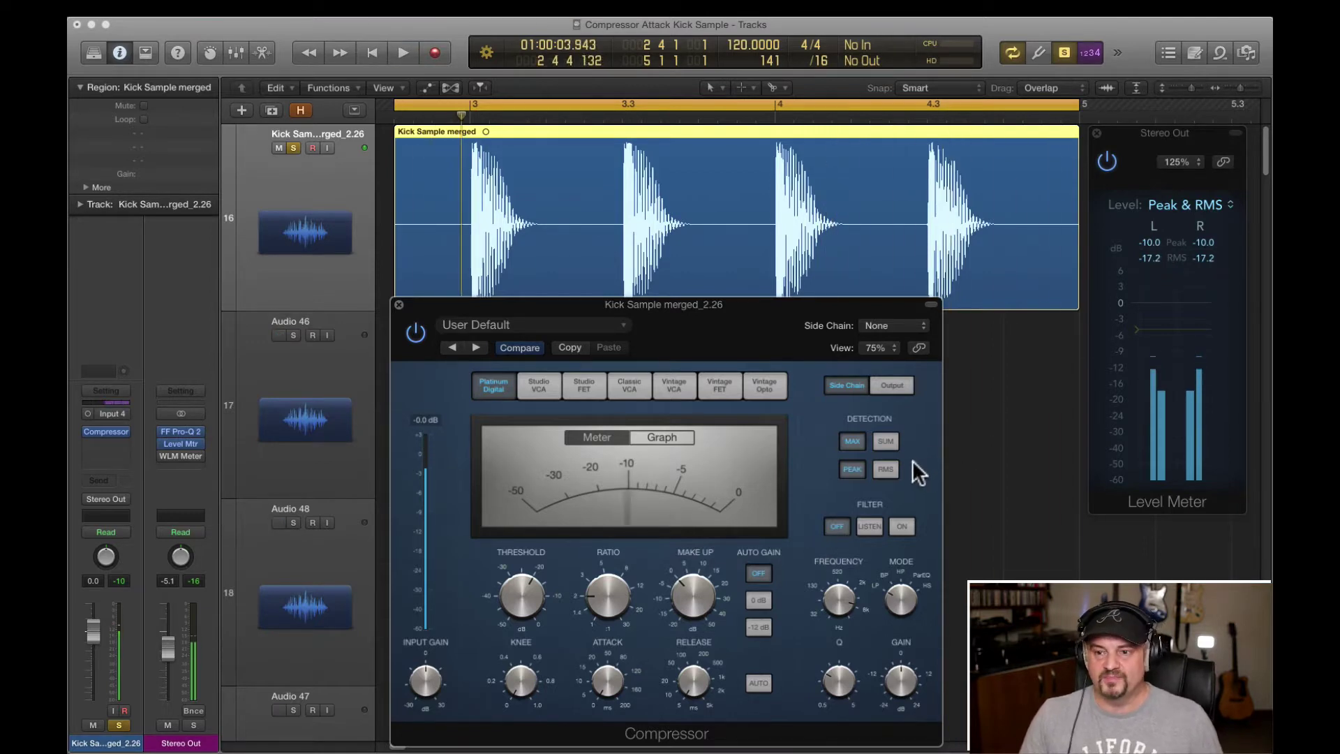
# Step: Switch Compressor detection to RMS and replay the kick, metering -0.0 dB peak, -14.7 dB RMS
pyautogui.click(888, 469)
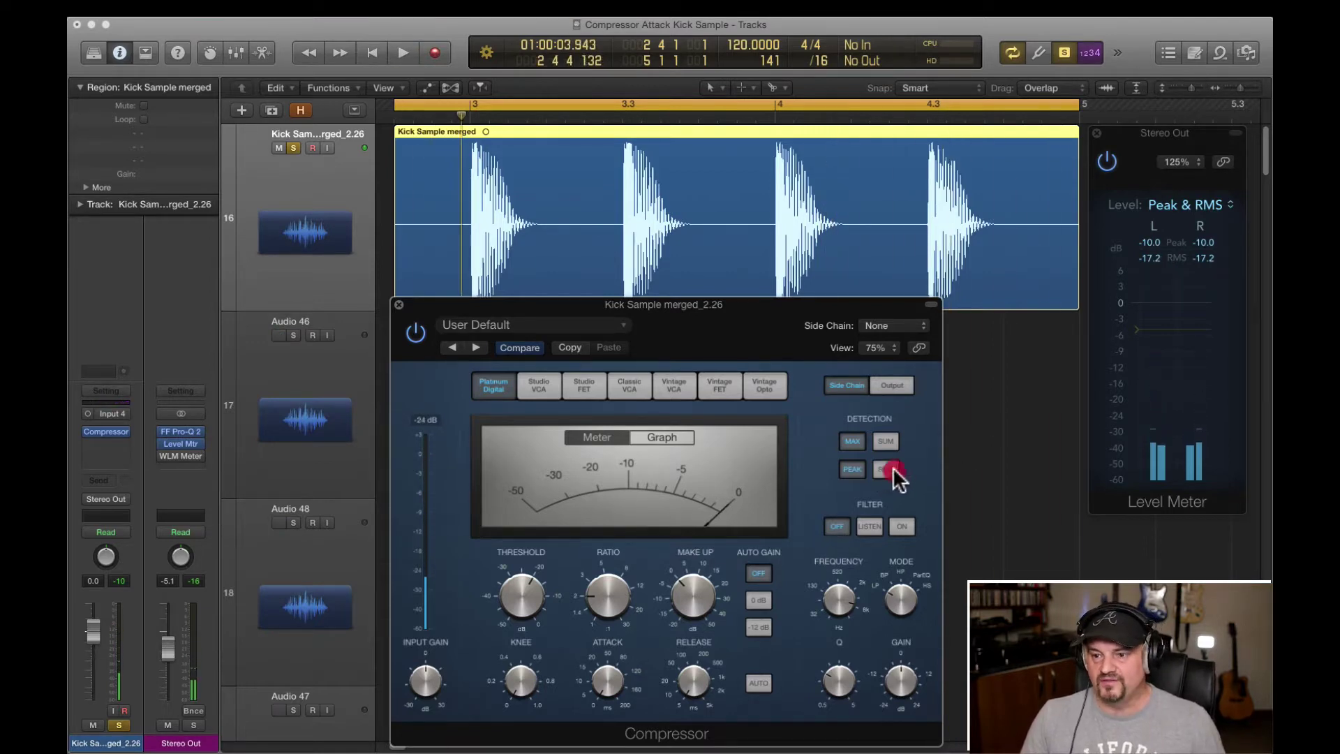
pyautogui.press('space')
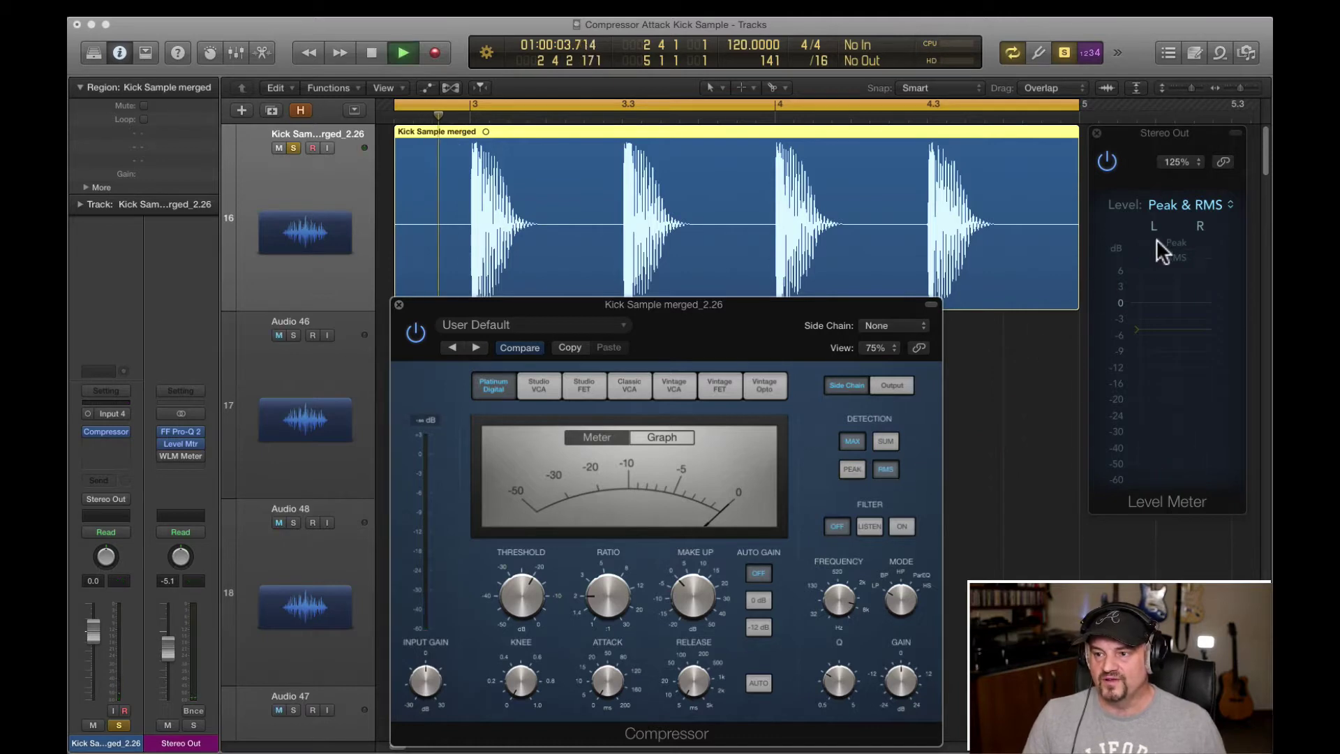
pyautogui.click(1153, 242)
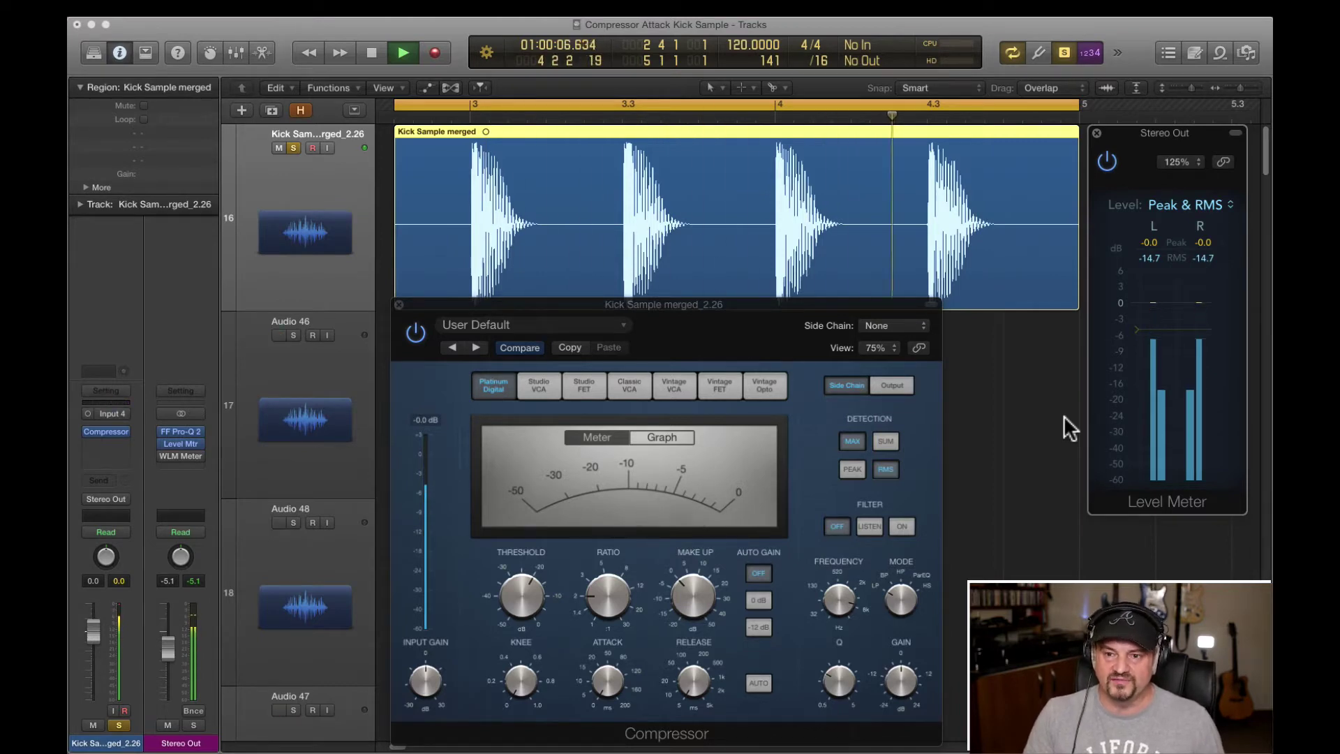
pyautogui.press('space')
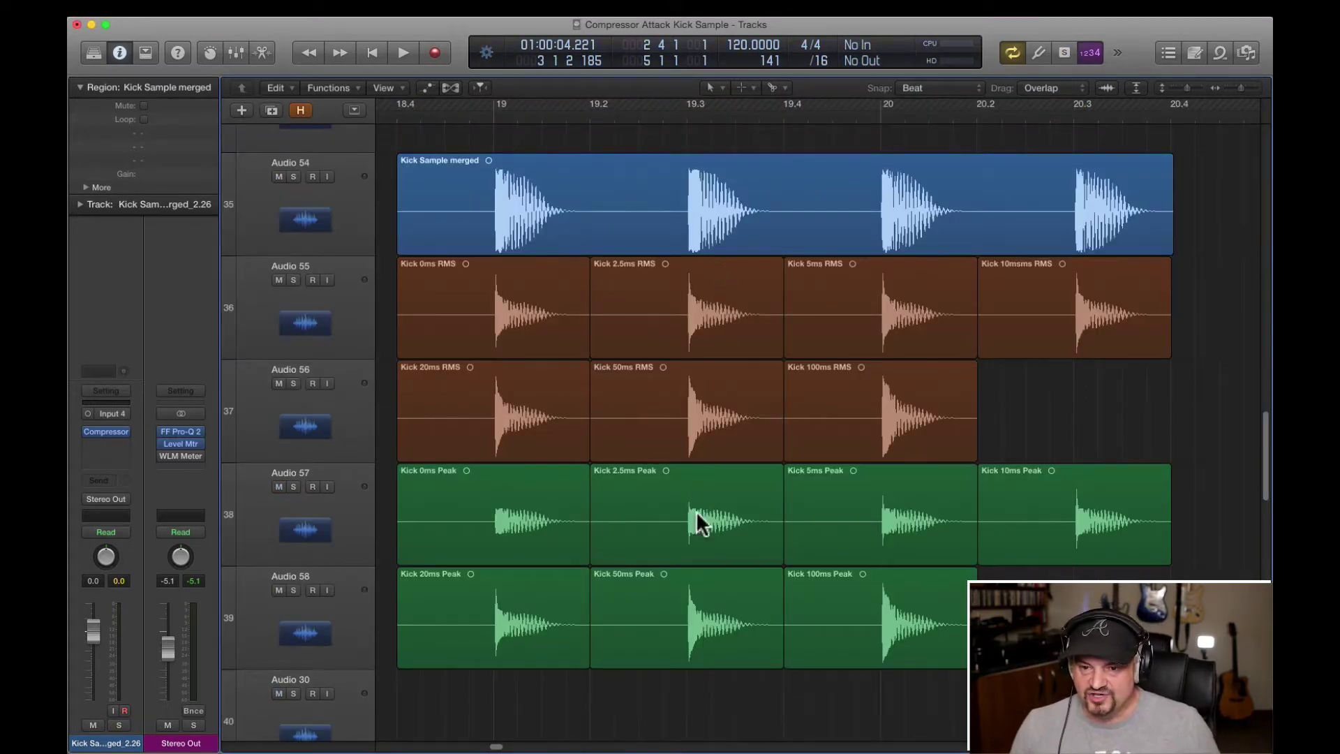
# Step: Marquee-select the green Peak bounce regions, including the four on Audio 57, to rearrange them
pyautogui.moveTo(488, 701); pyautogui.dragTo(1044, 546)
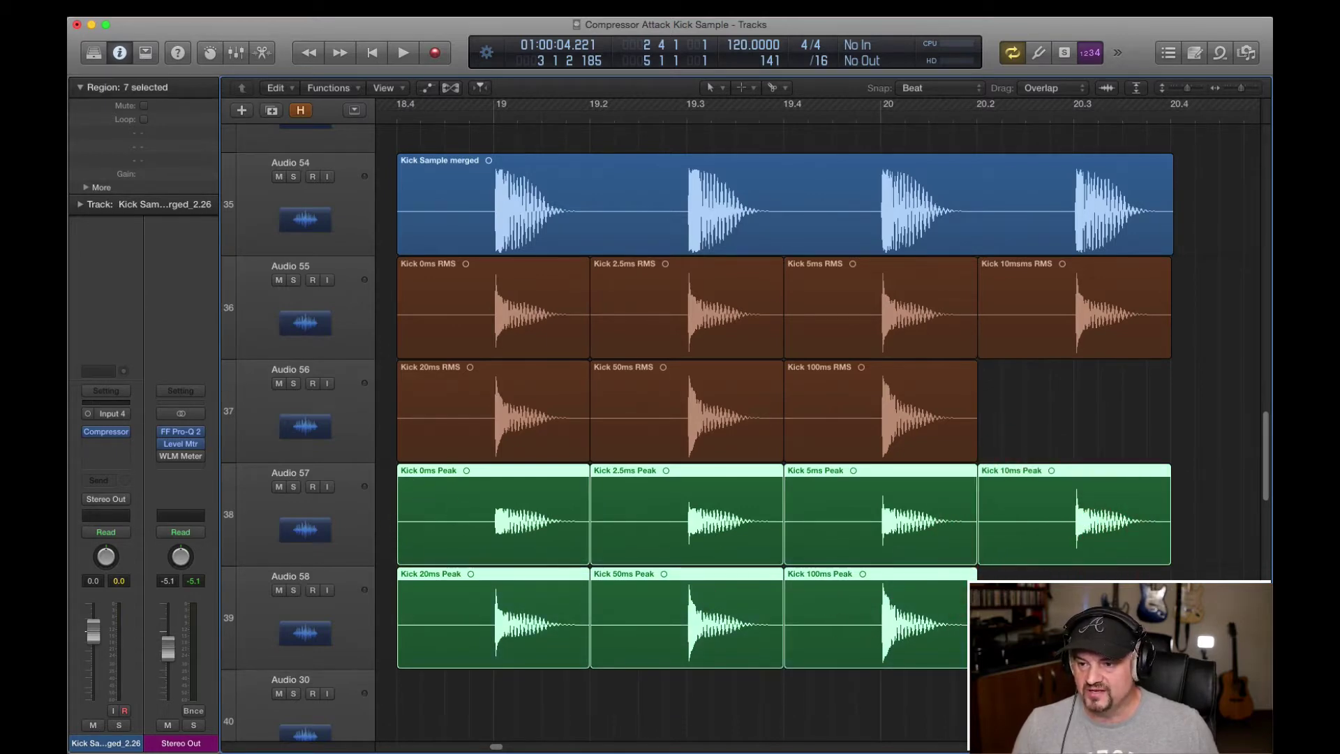
pyautogui.click(1013, 611)
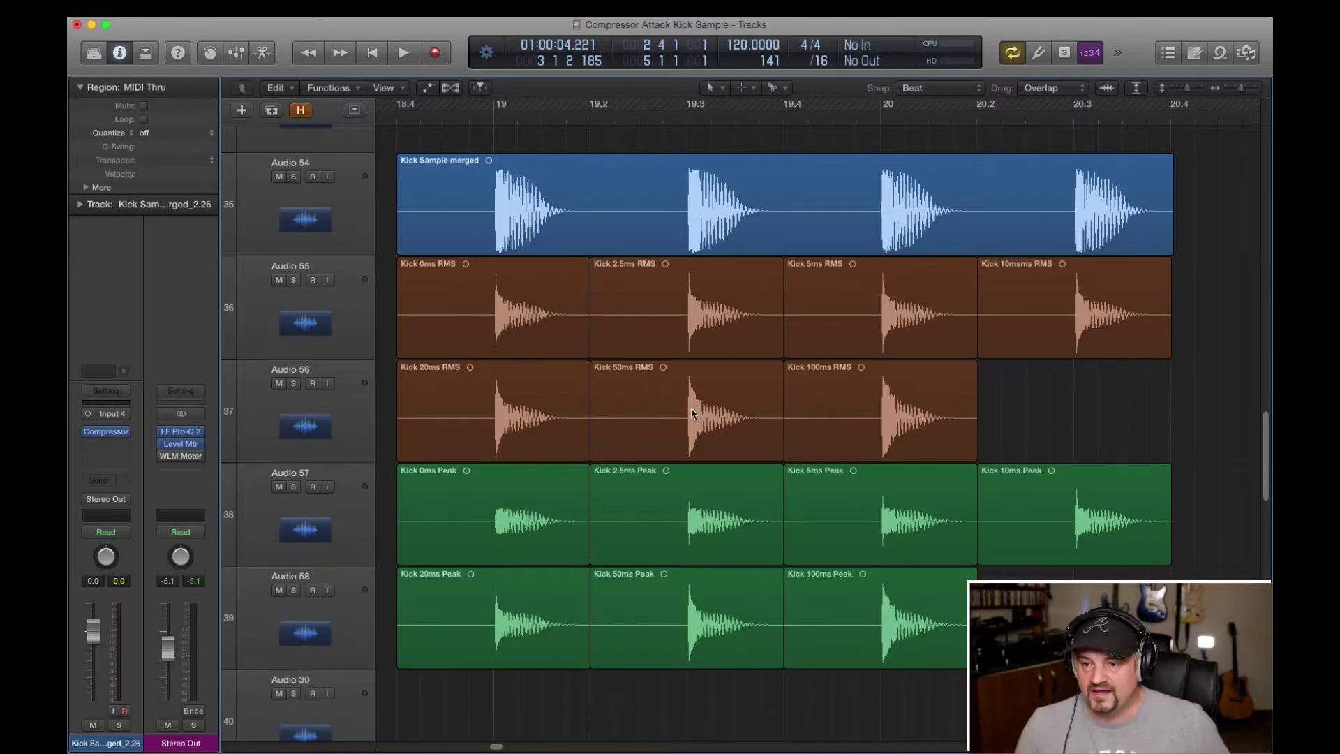
pyautogui.click(1174, 497)
pyautogui.moveTo(1175, 497); pyautogui.dragTo(560, 468)
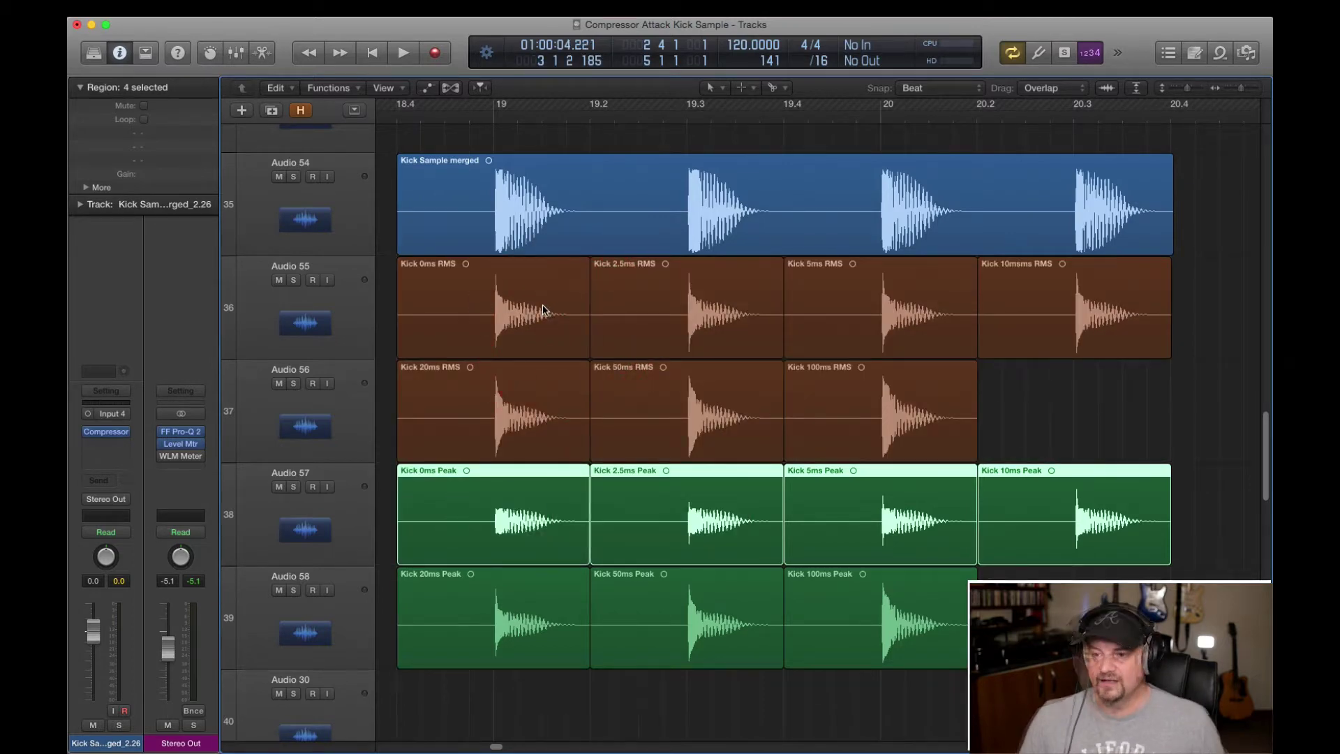
pyautogui.click(1020, 392)
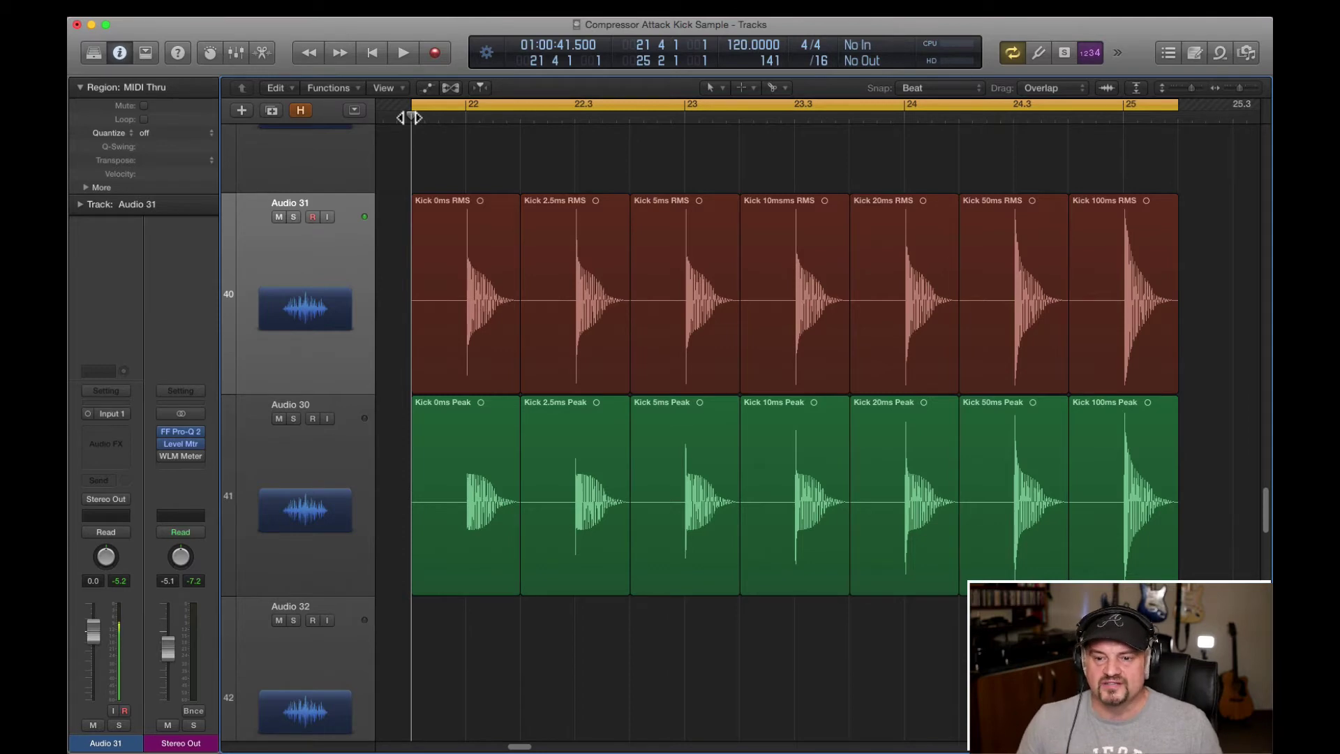
# Step: Solo Audio 30 and play through the Peak-detection kick bounces
pyautogui.click(294, 418)
pyautogui.press('space')
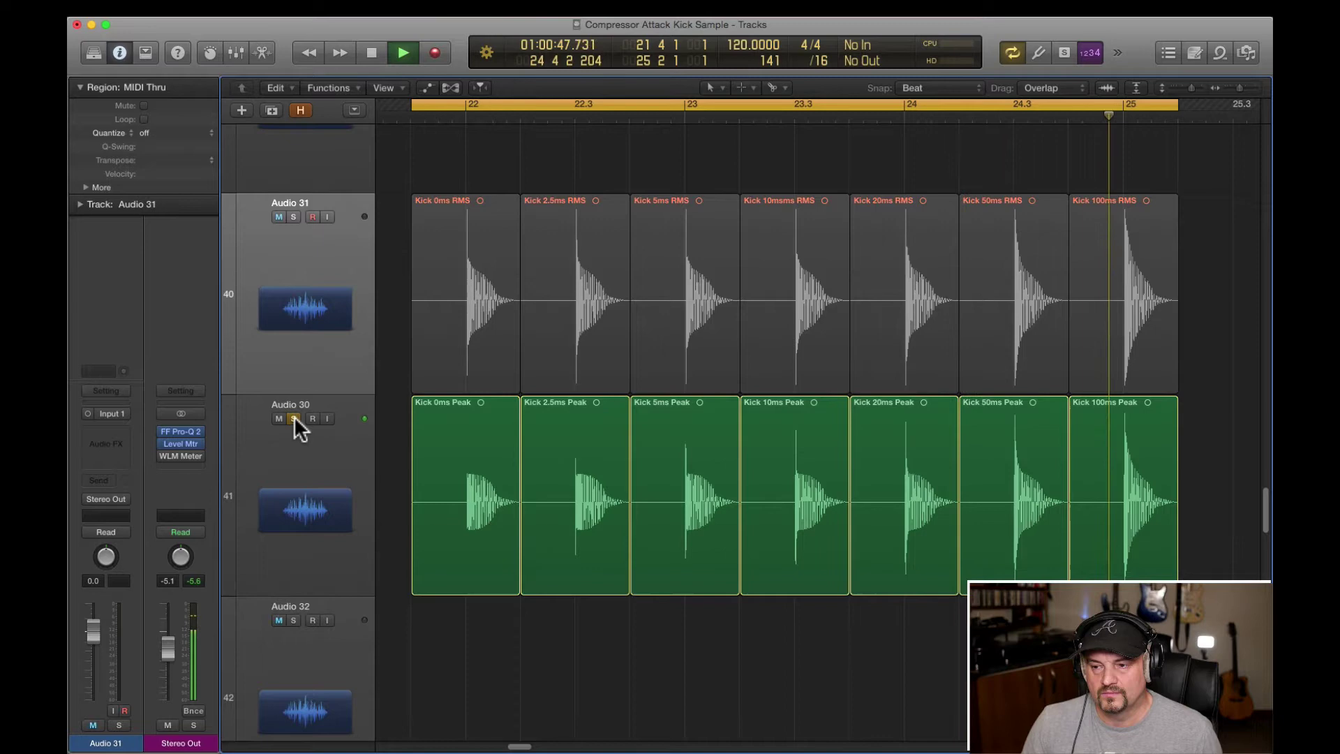
pyautogui.press('space')
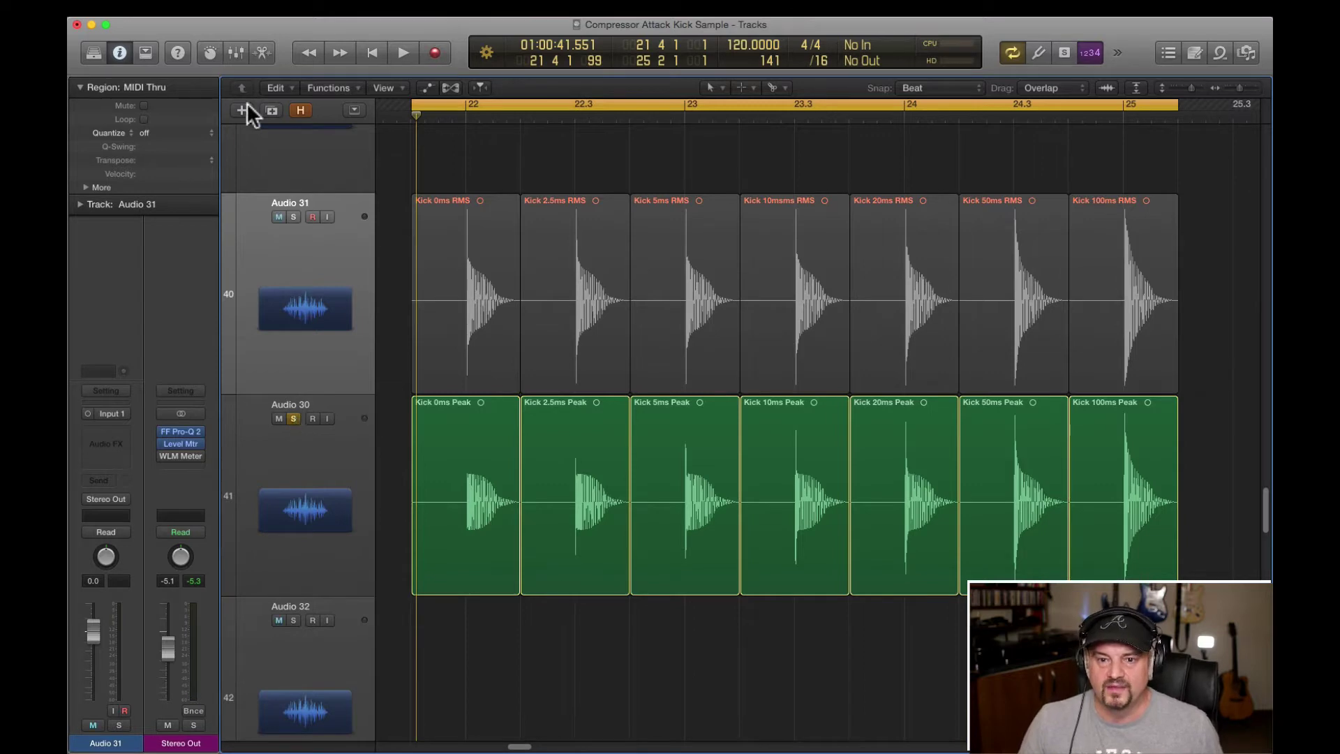
# Step: Solo Audio 31, play the RMS kick bounces twice, then unsolo it
pyautogui.click(293, 217)
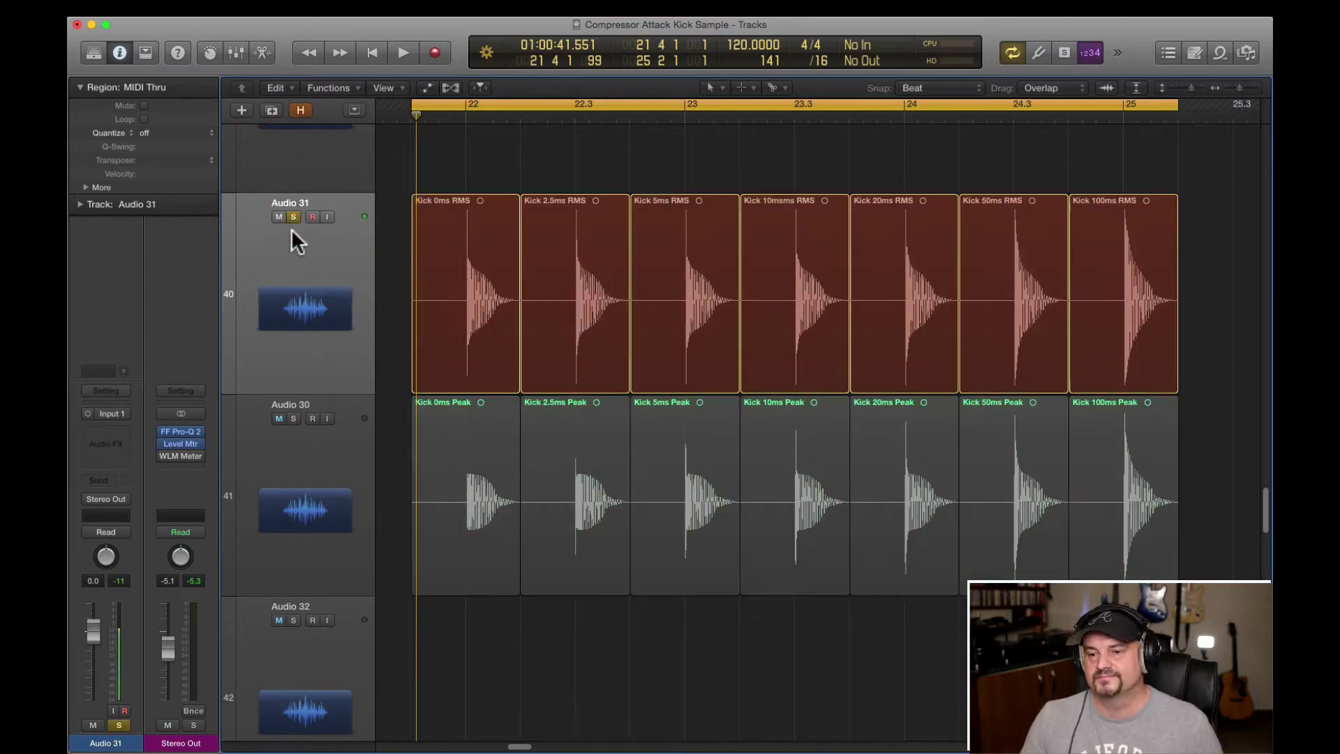
pyautogui.press('space')
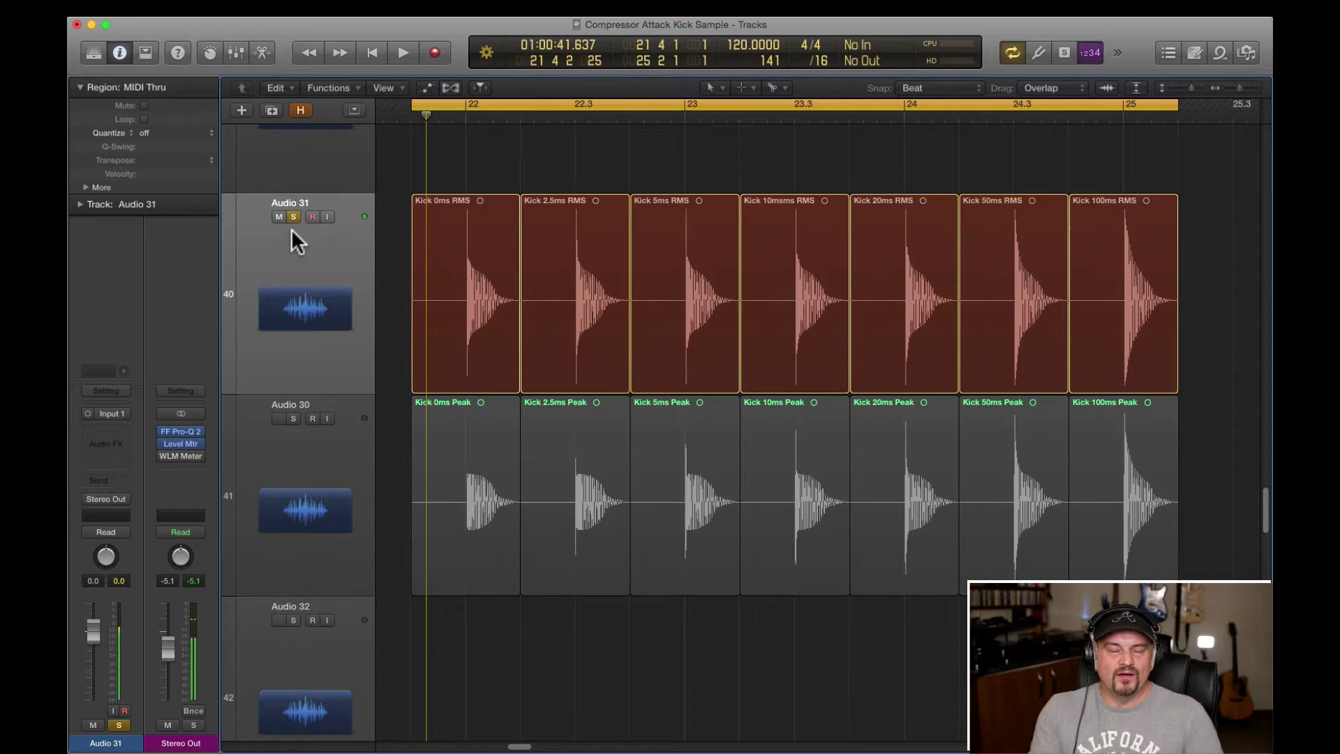
pyautogui.press('space')
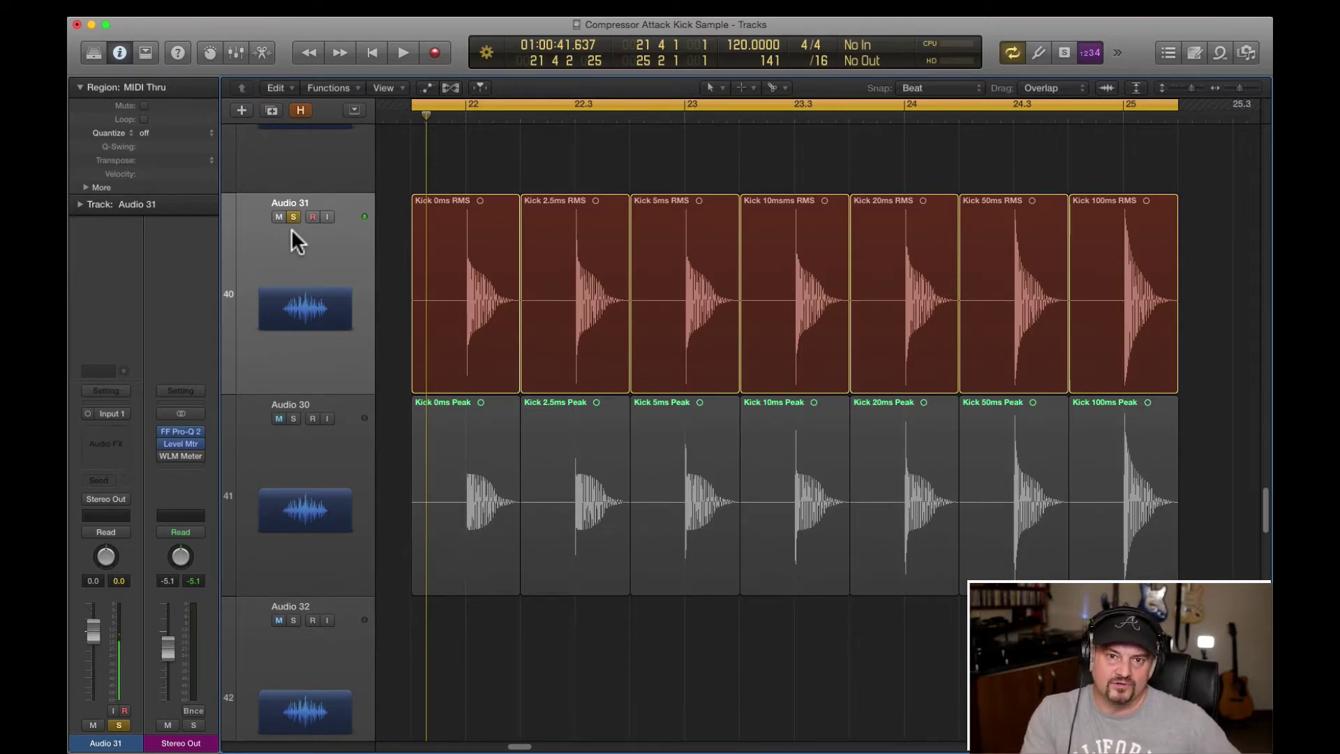
pyautogui.press('space')
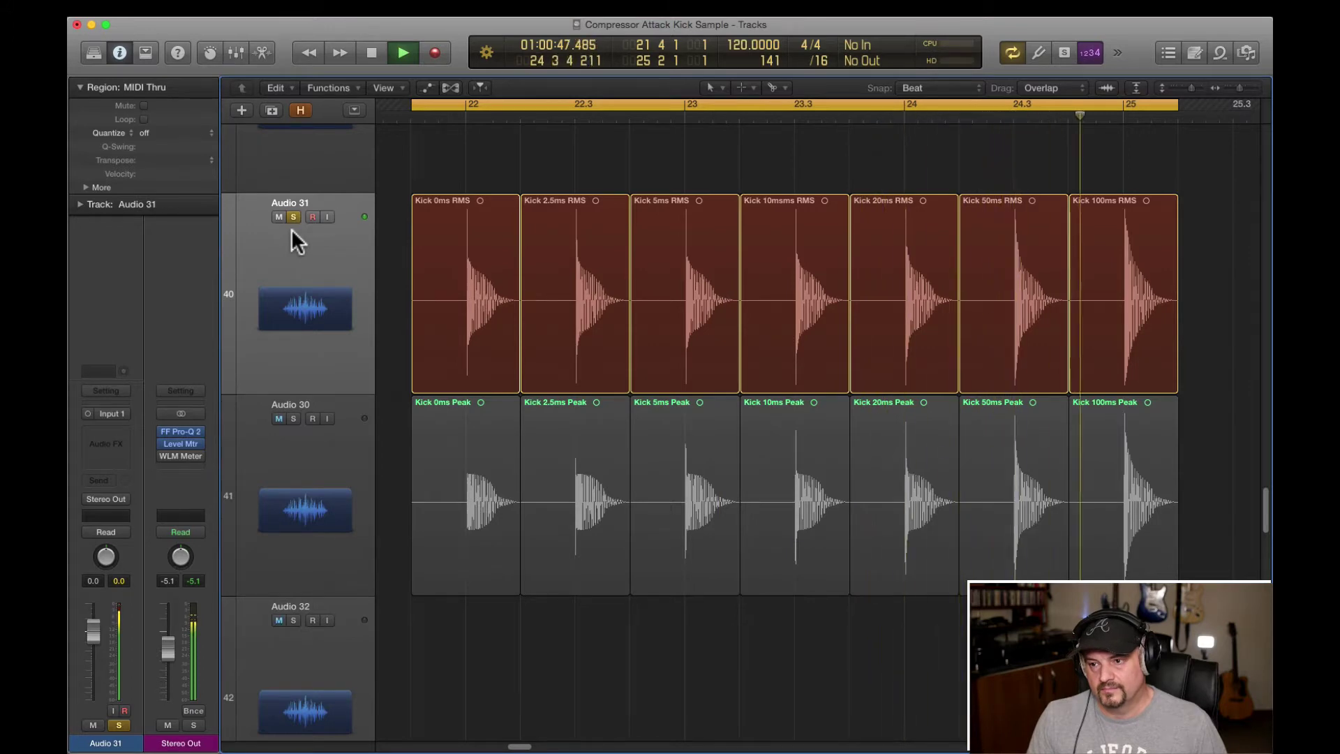
pyautogui.press('space')
pyautogui.press('s')
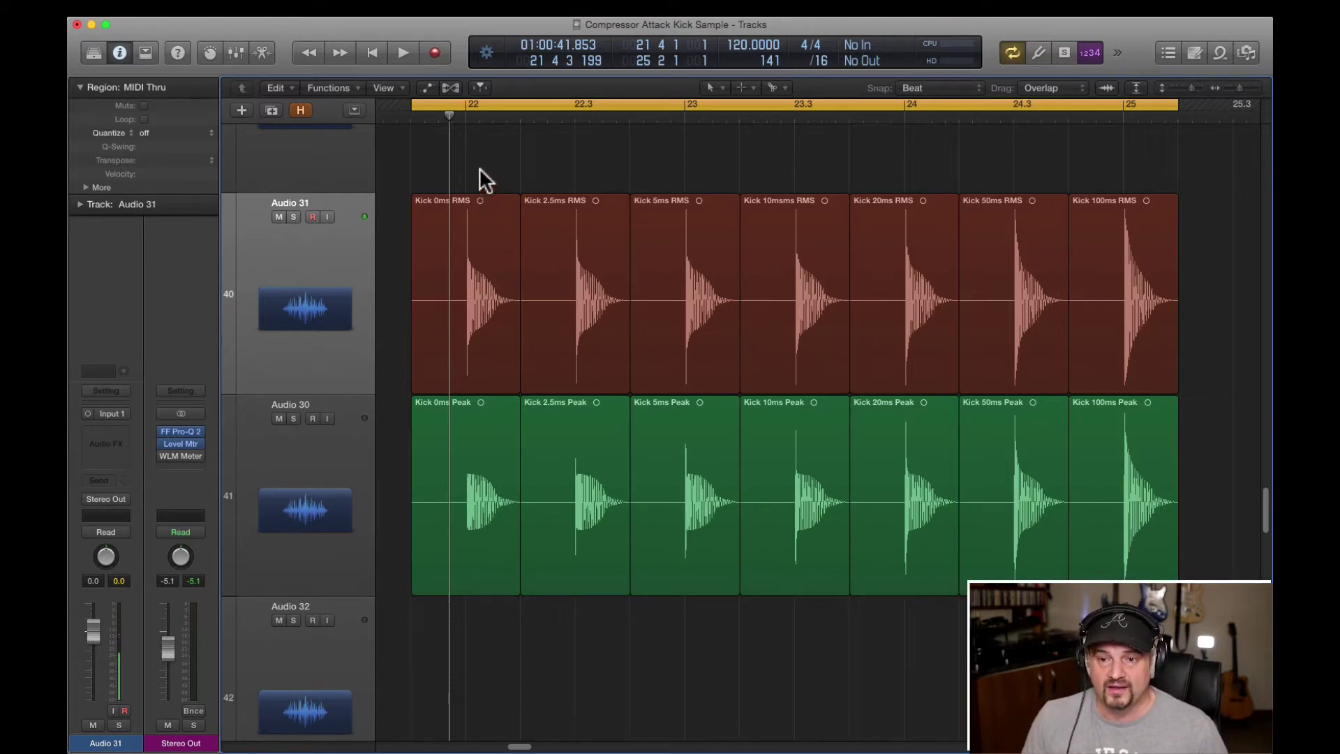
# Step: Step through the Kick 0ms, 2.5ms, 5ms and 10ms RMS regions
pyautogui.click(474, 261)
pyautogui.click(581, 255)
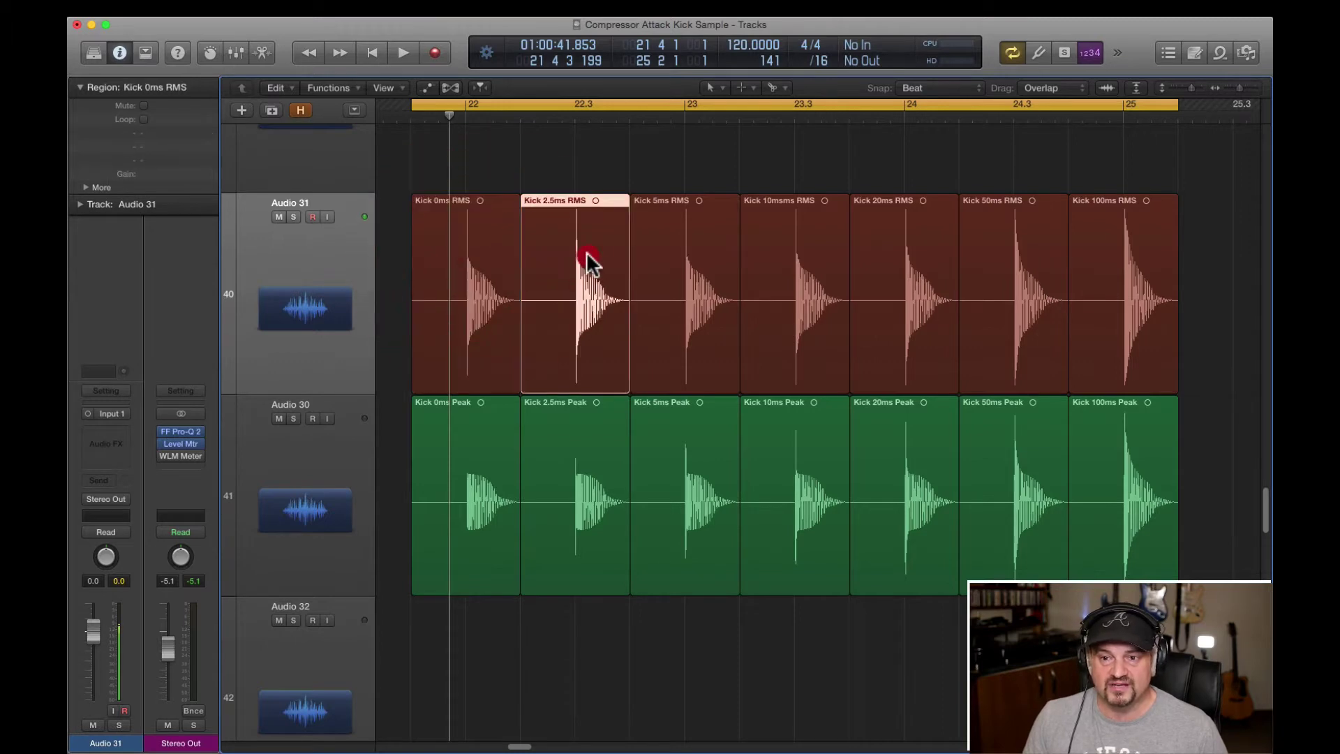
pyautogui.click(698, 253)
pyautogui.click(796, 264)
pyautogui.click(470, 257)
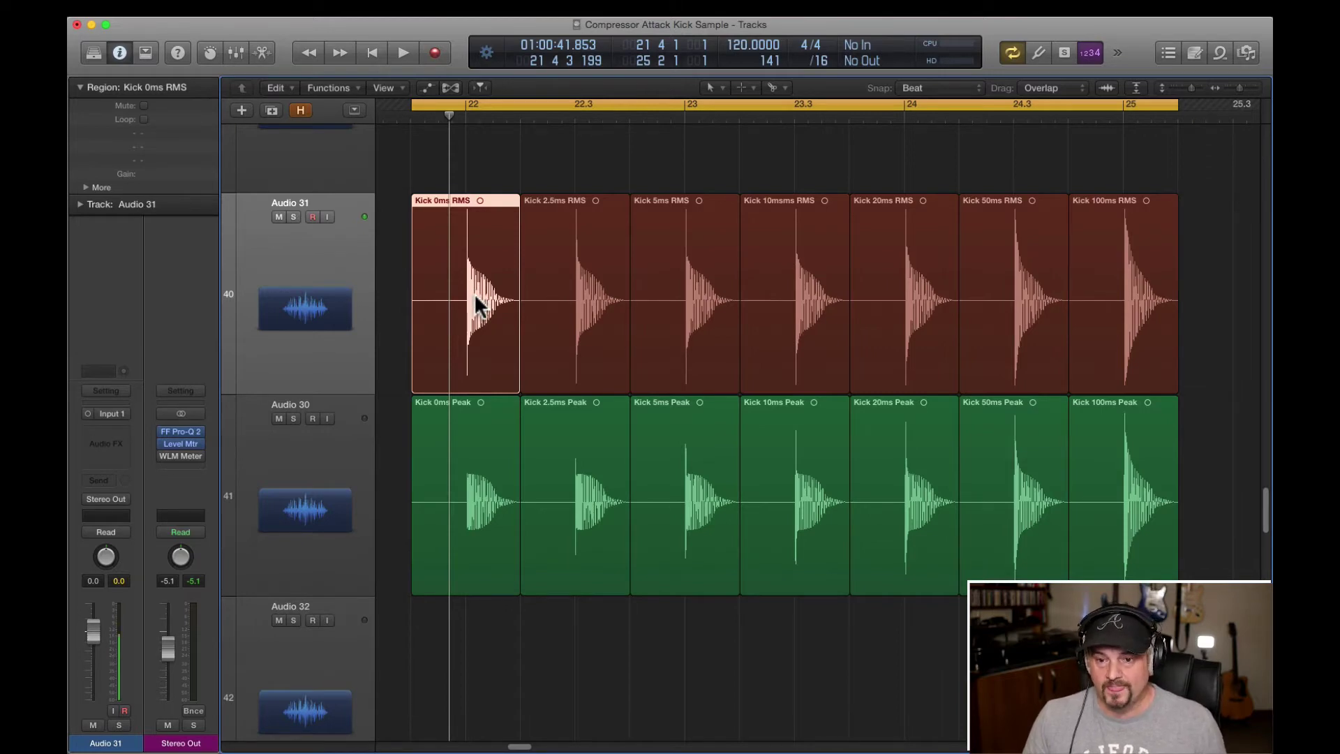
# Step: Step through the Kick 0ms, 2.5ms, 50ms and 100ms Peak regions
pyautogui.click(478, 484)
pyautogui.click(589, 483)
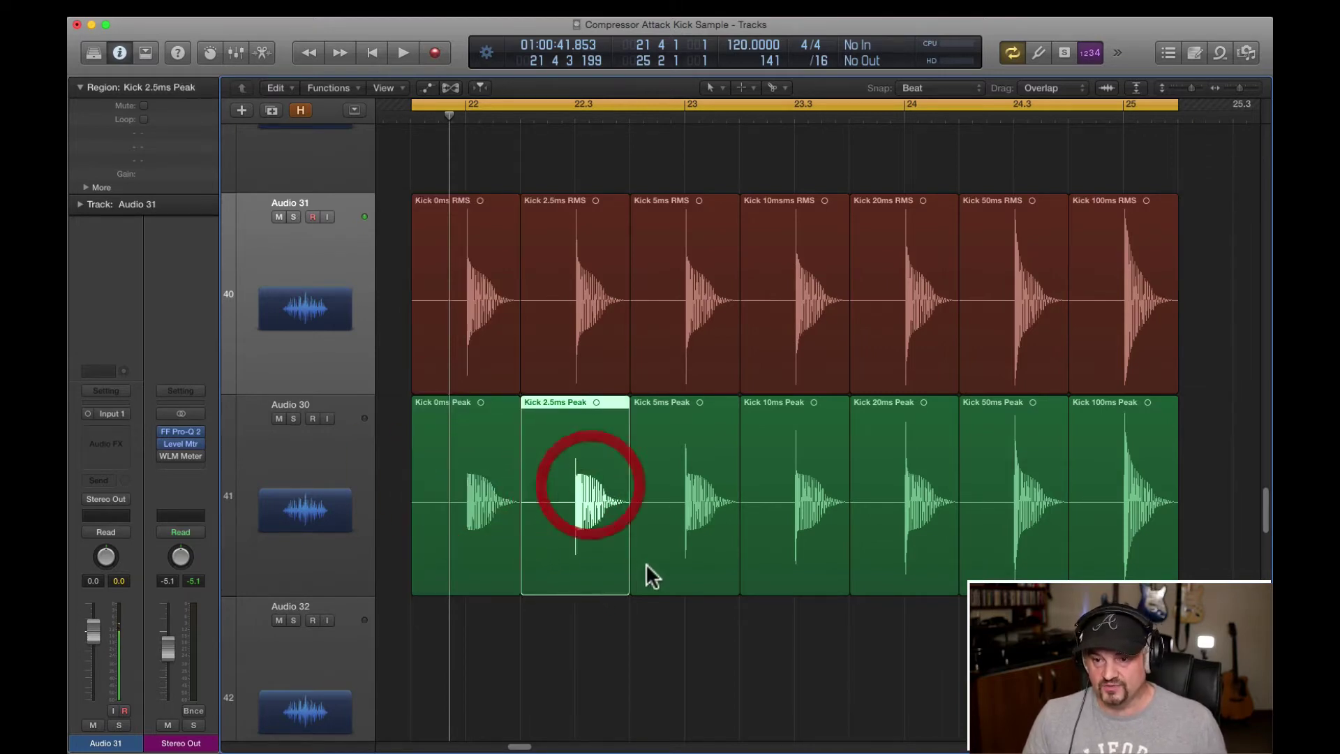
pyautogui.click(1048, 468)
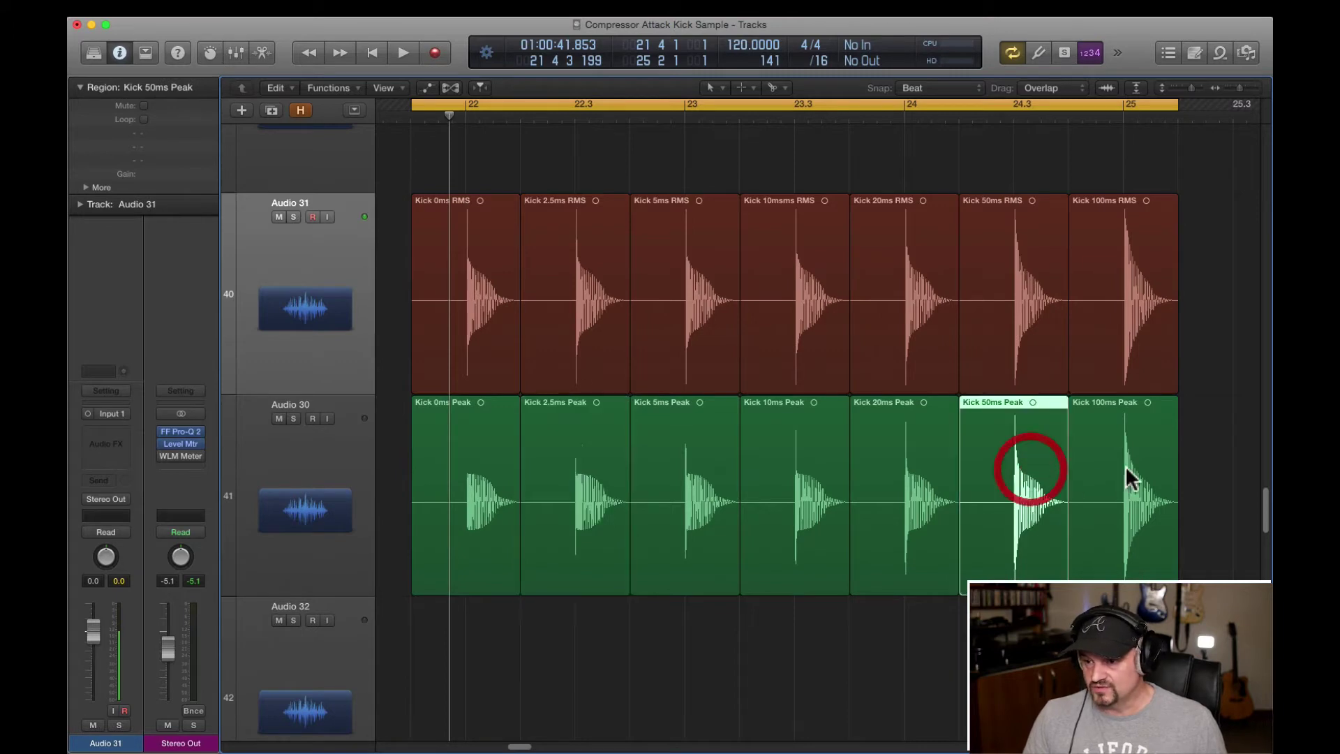
pyautogui.click(1145, 469)
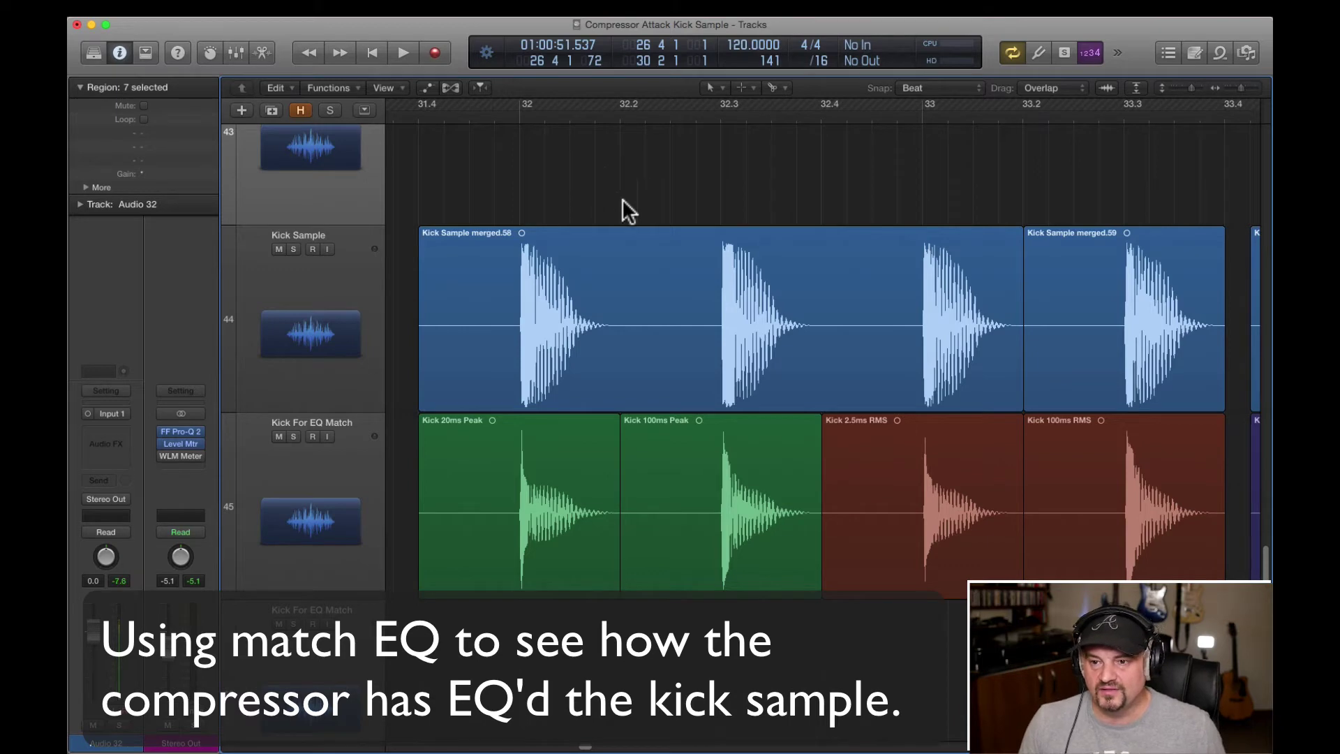
# Step: Select the Kick Sample merged regions and the 20ms/100ms Peak and 2.5ms/100ms RMS bounces
pyautogui.click(553, 236)
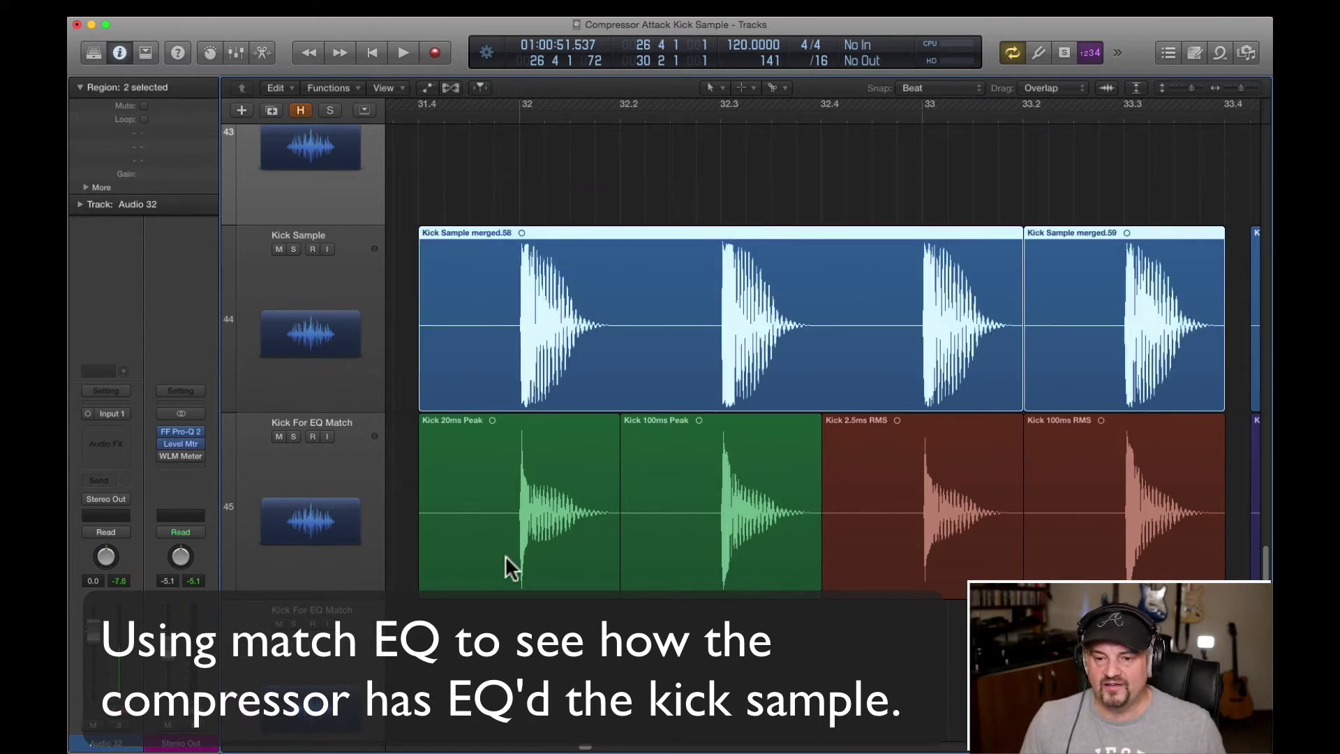
pyautogui.click(530, 492)
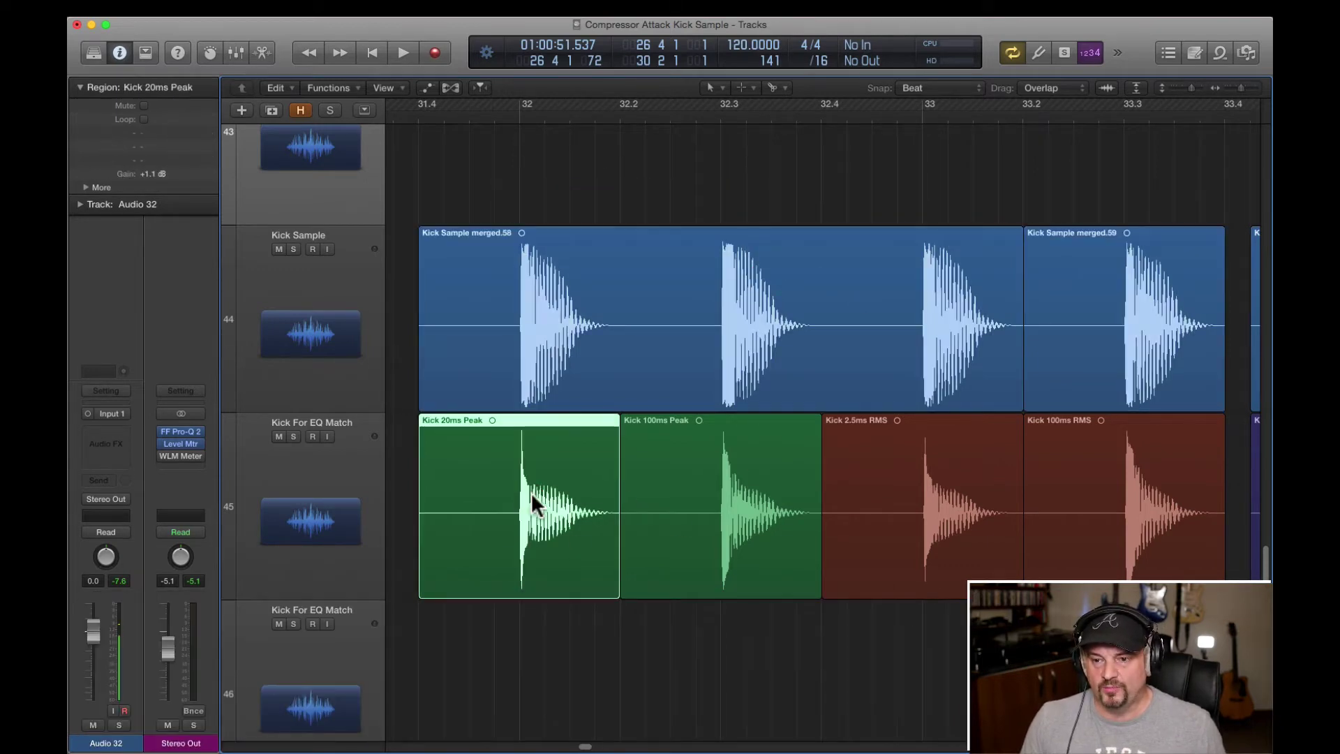
pyautogui.click(713, 491)
pyautogui.click(893, 493)
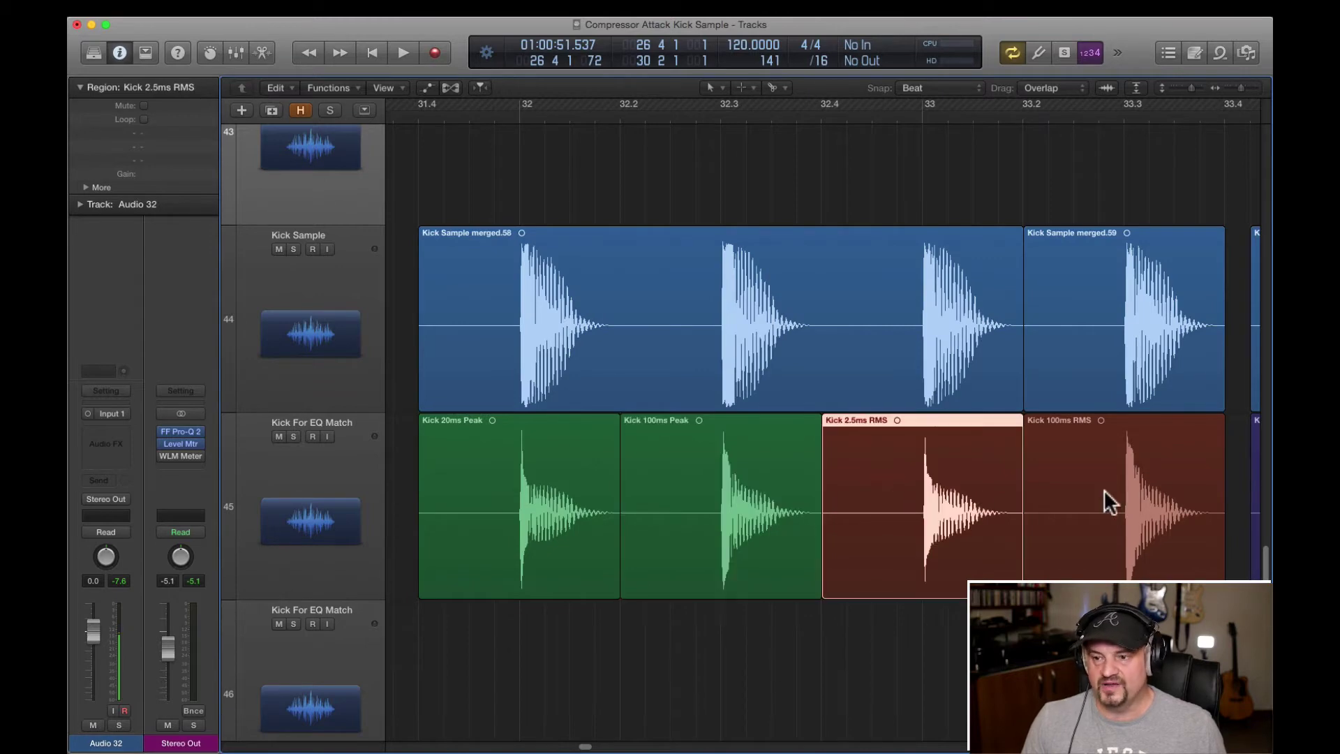
pyautogui.click(1120, 501)
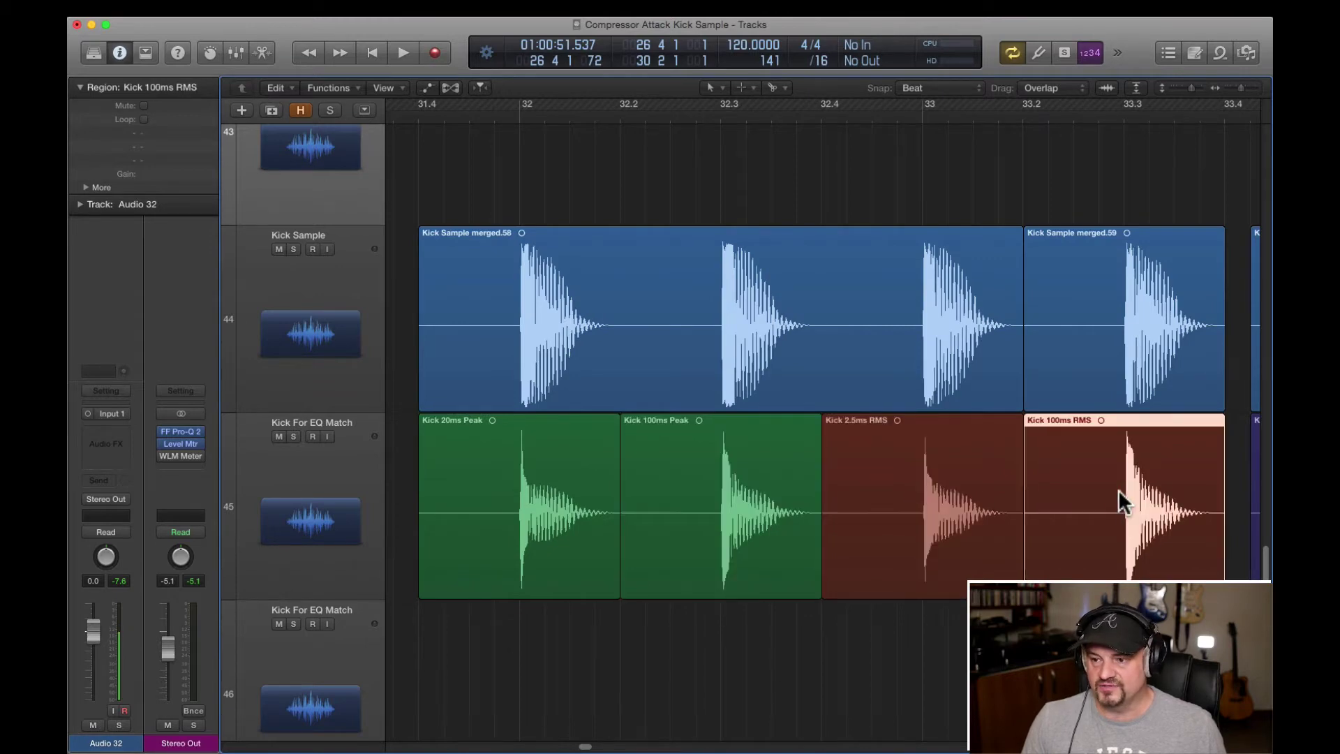
# Step: Open a Kick Sample Pro-Q 2 instance, move it over the tracks and show its EQ Match analyzer settings
pyautogui.click(357, 276)
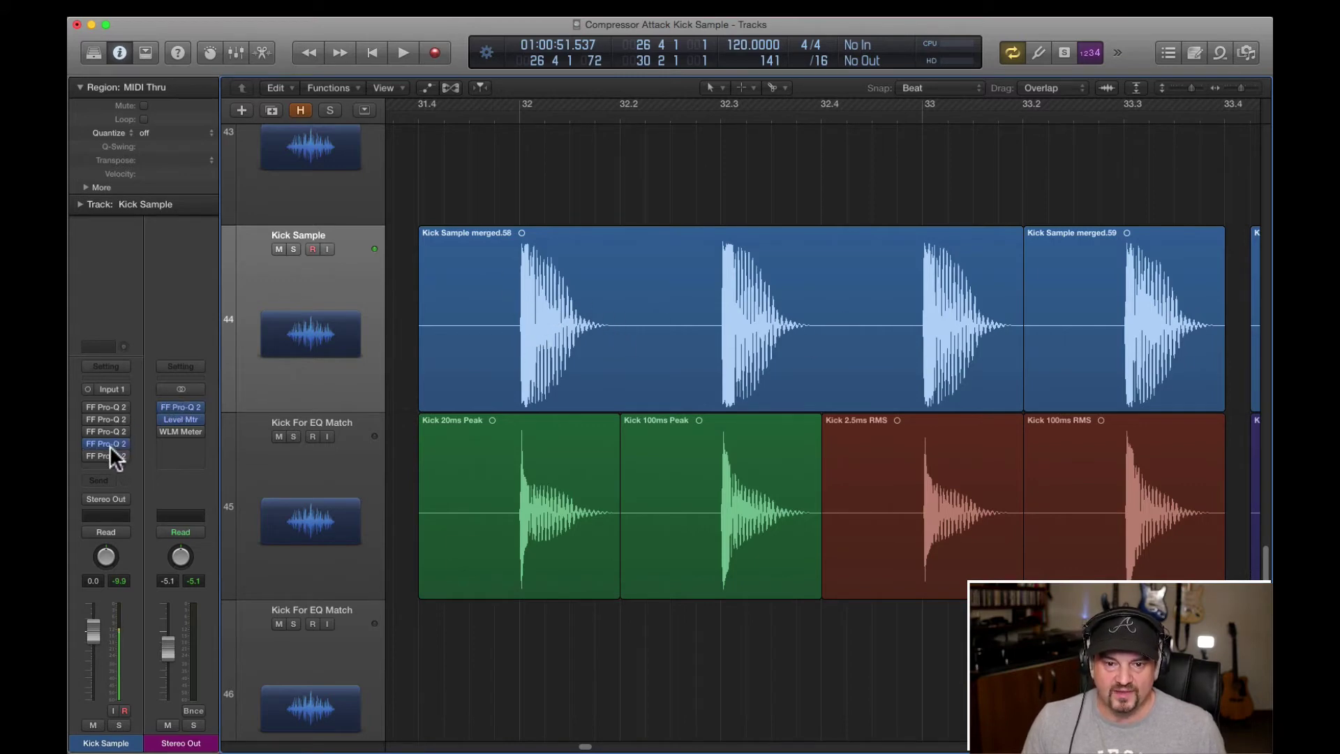
pyautogui.click(88, 442)
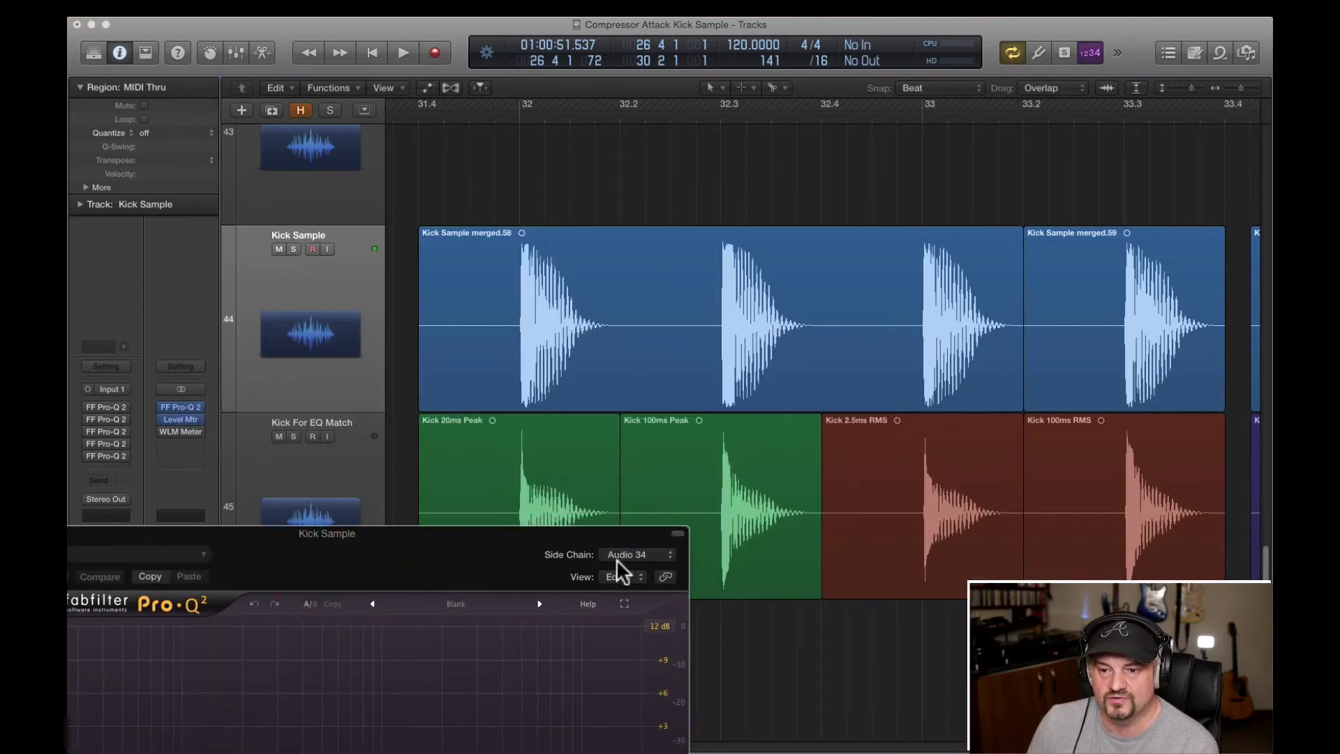
pyautogui.moveTo(464, 539); pyautogui.dragTo(910, 648)
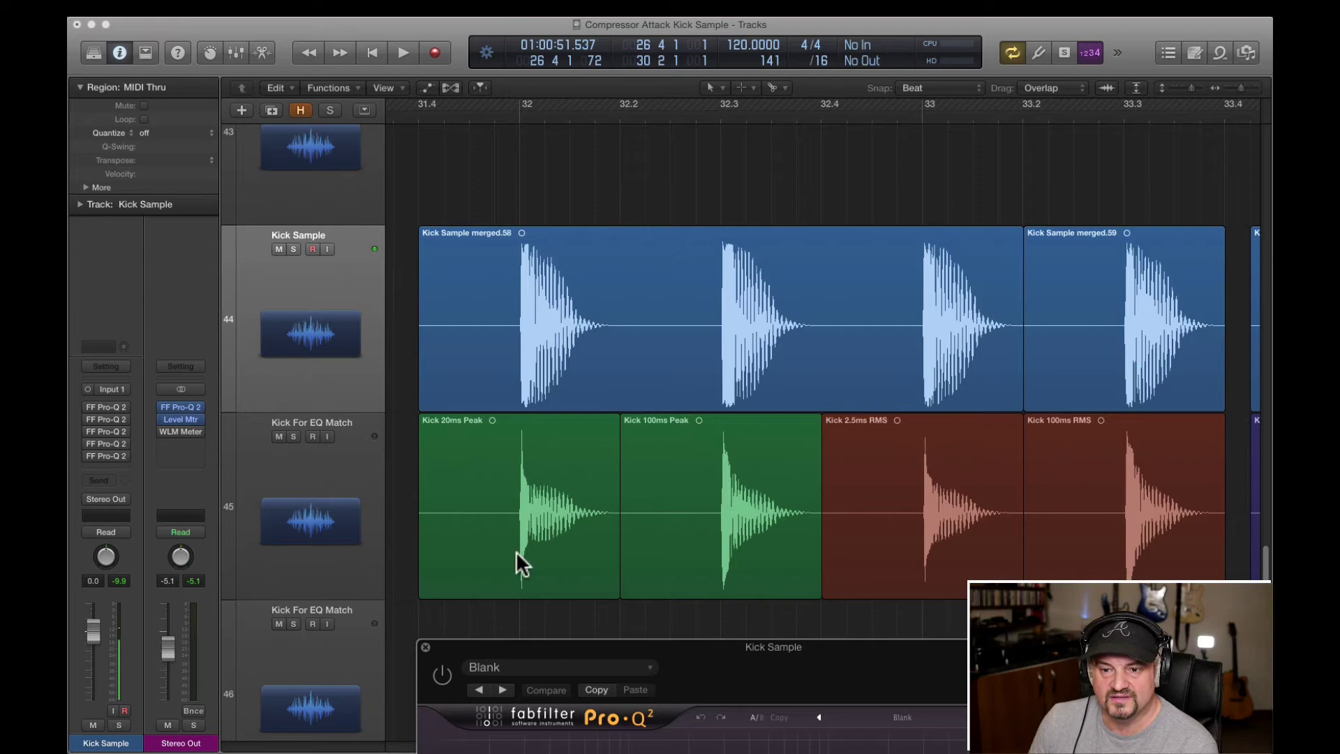
pyautogui.moveTo(688, 649); pyautogui.dragTo(449, 55)
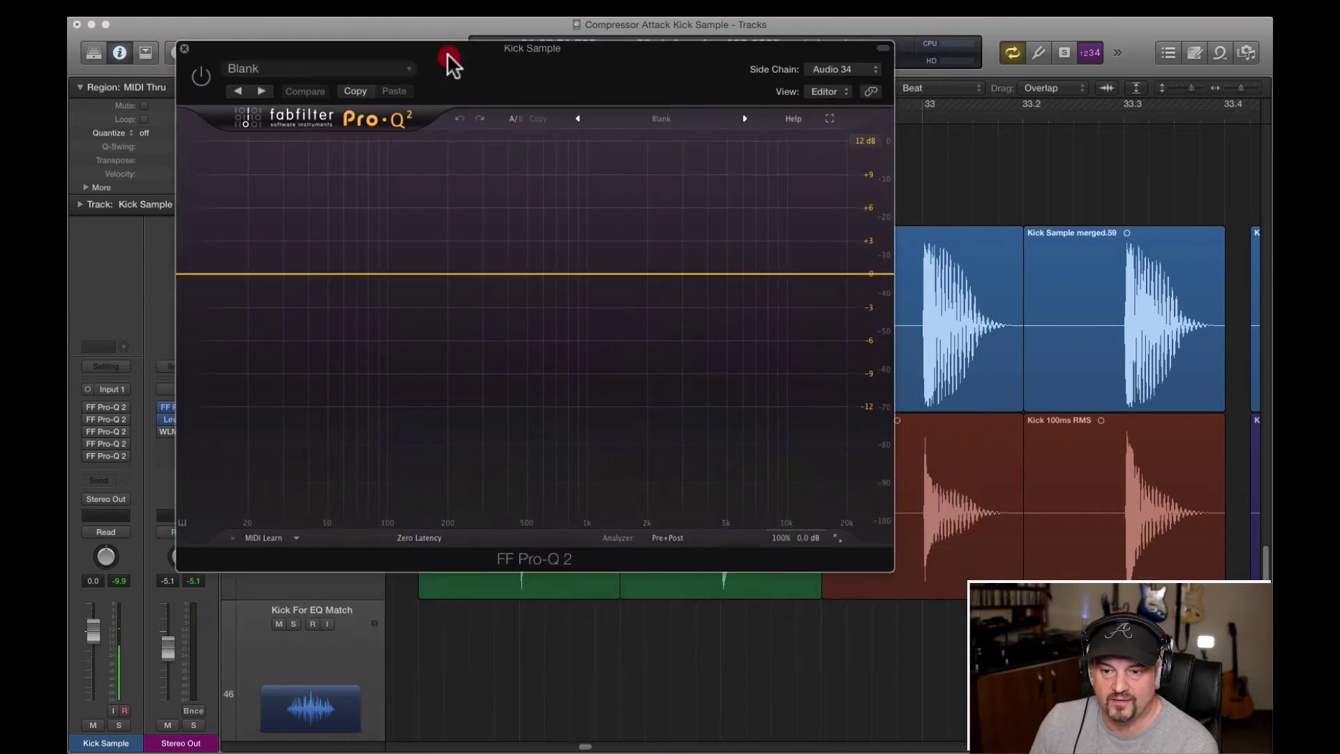
pyautogui.click(675, 539)
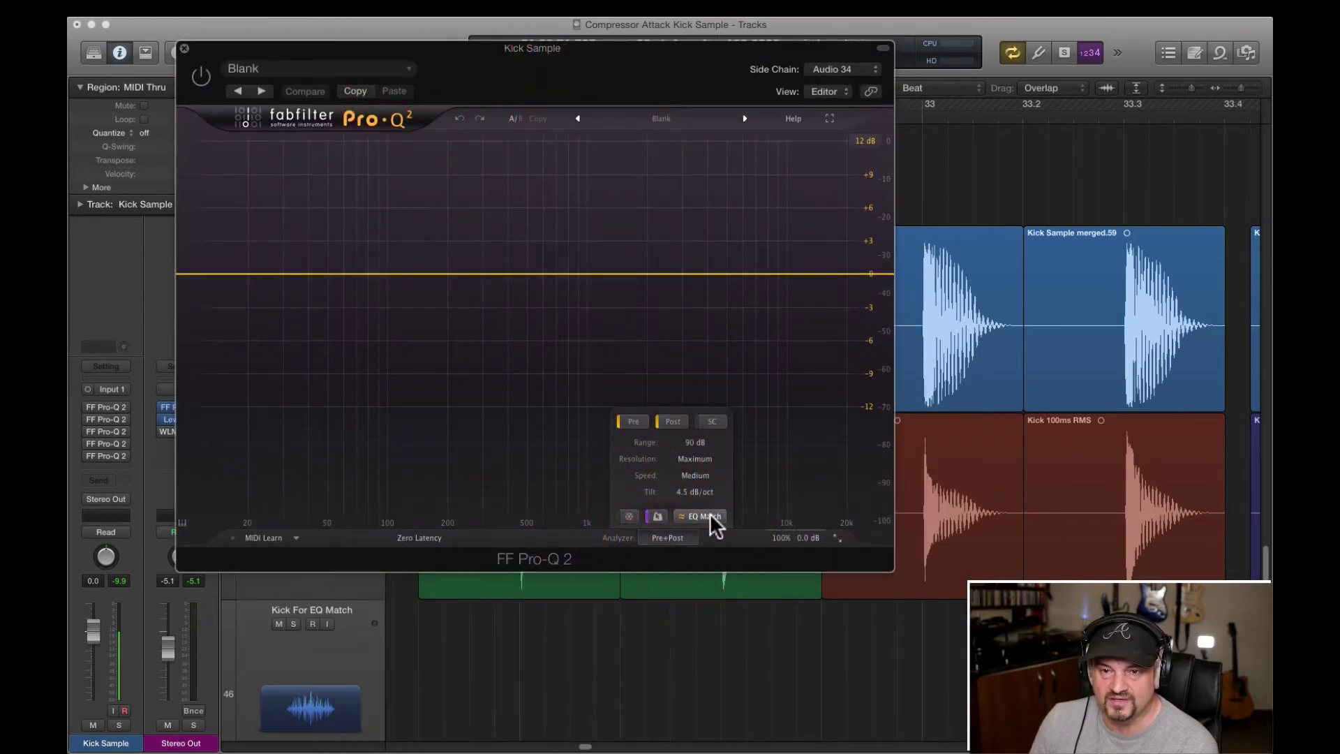
pyautogui.click(184, 49)
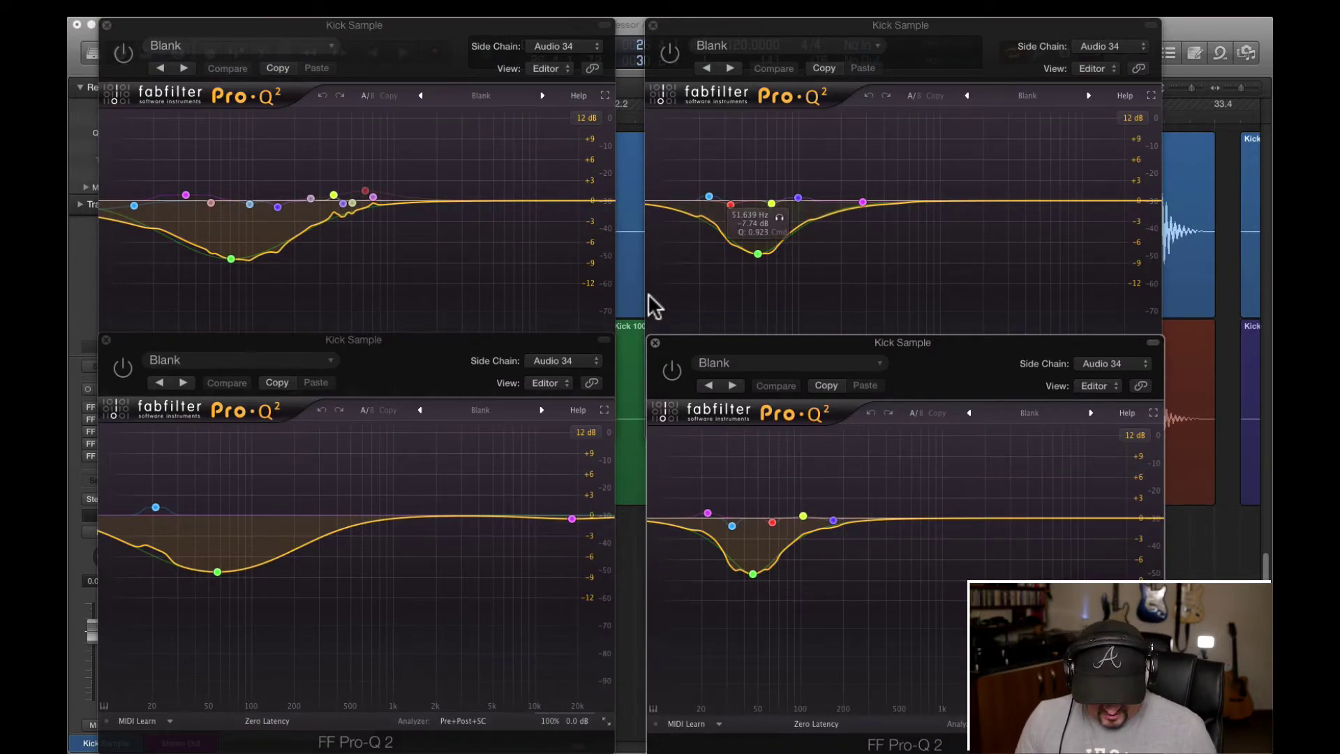
pyautogui.press('v')
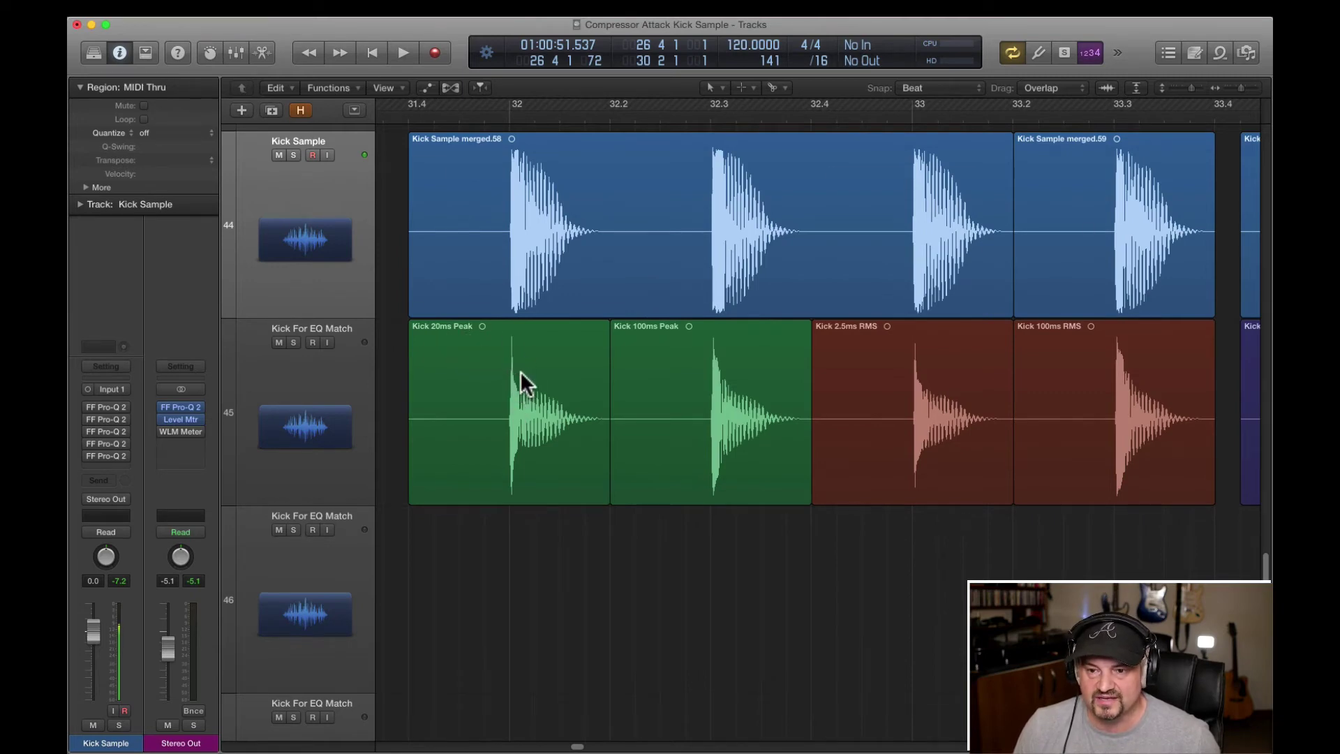
pyautogui.press('v')
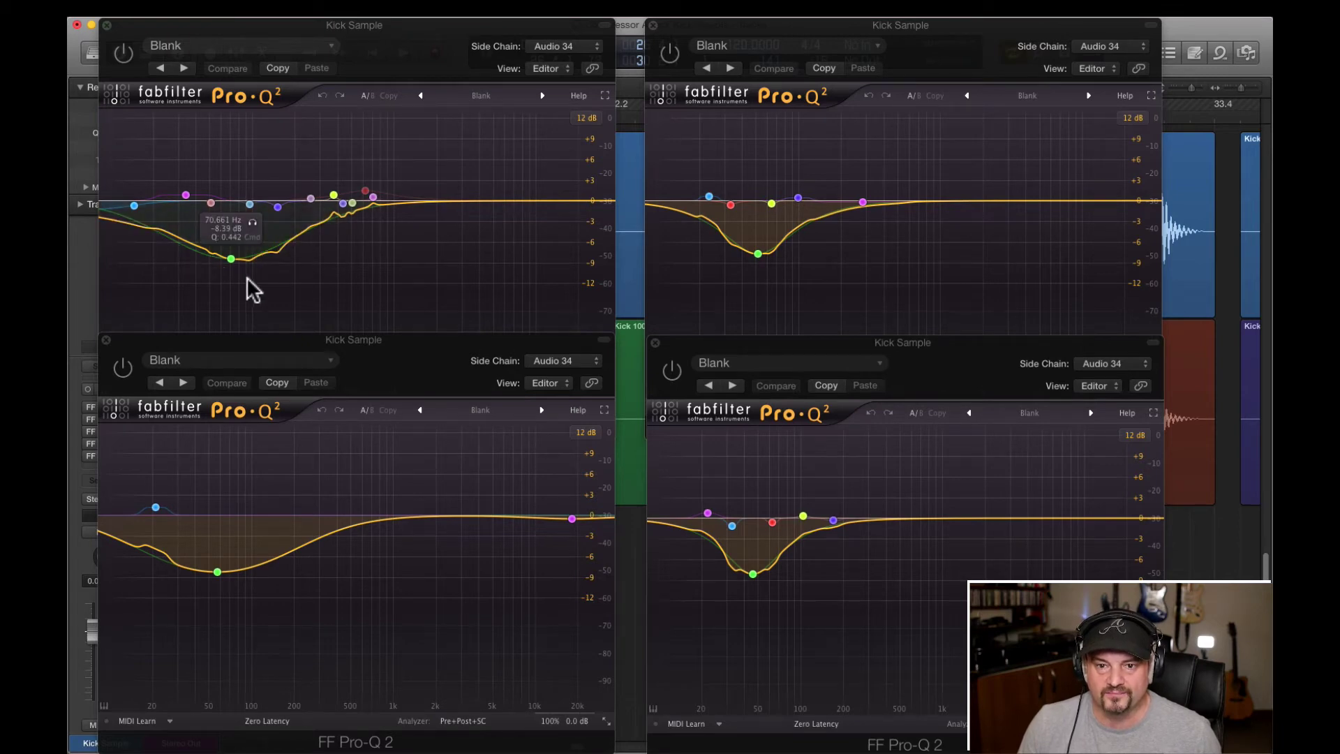
pyautogui.press('v')
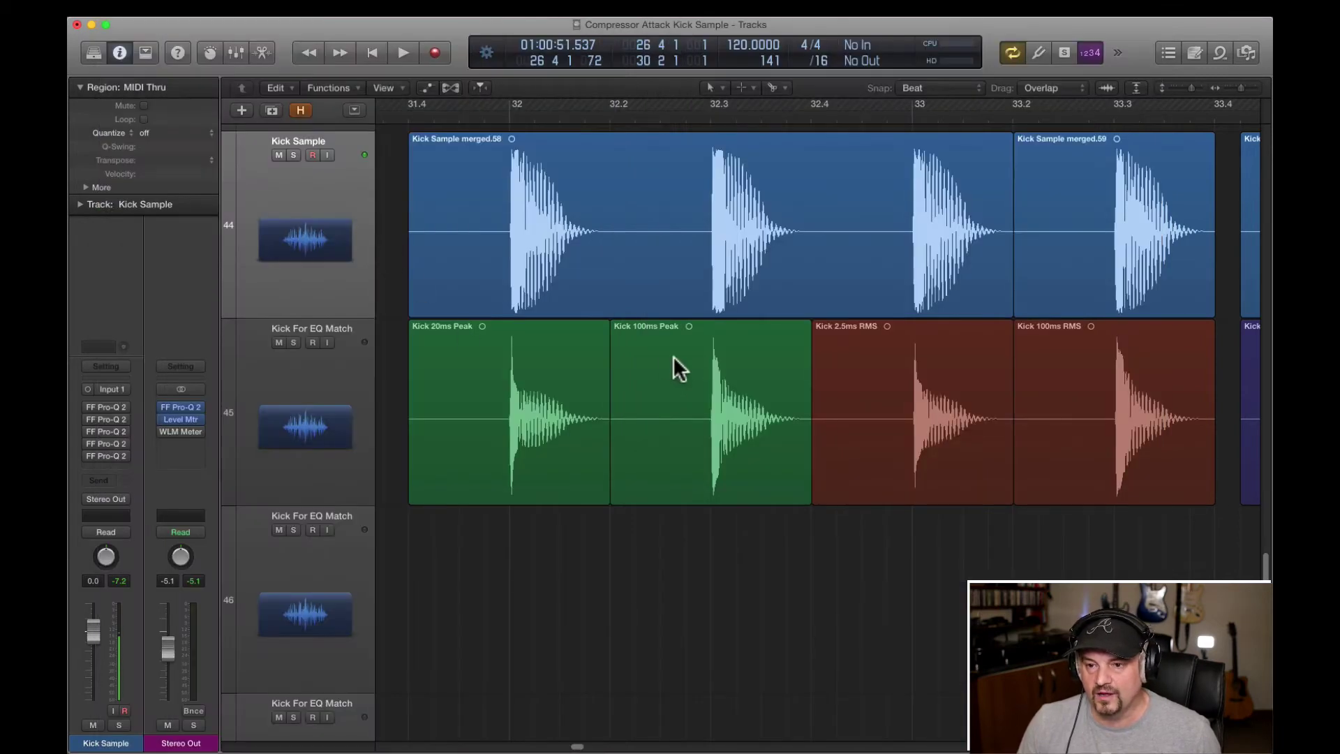
pyautogui.press('v')
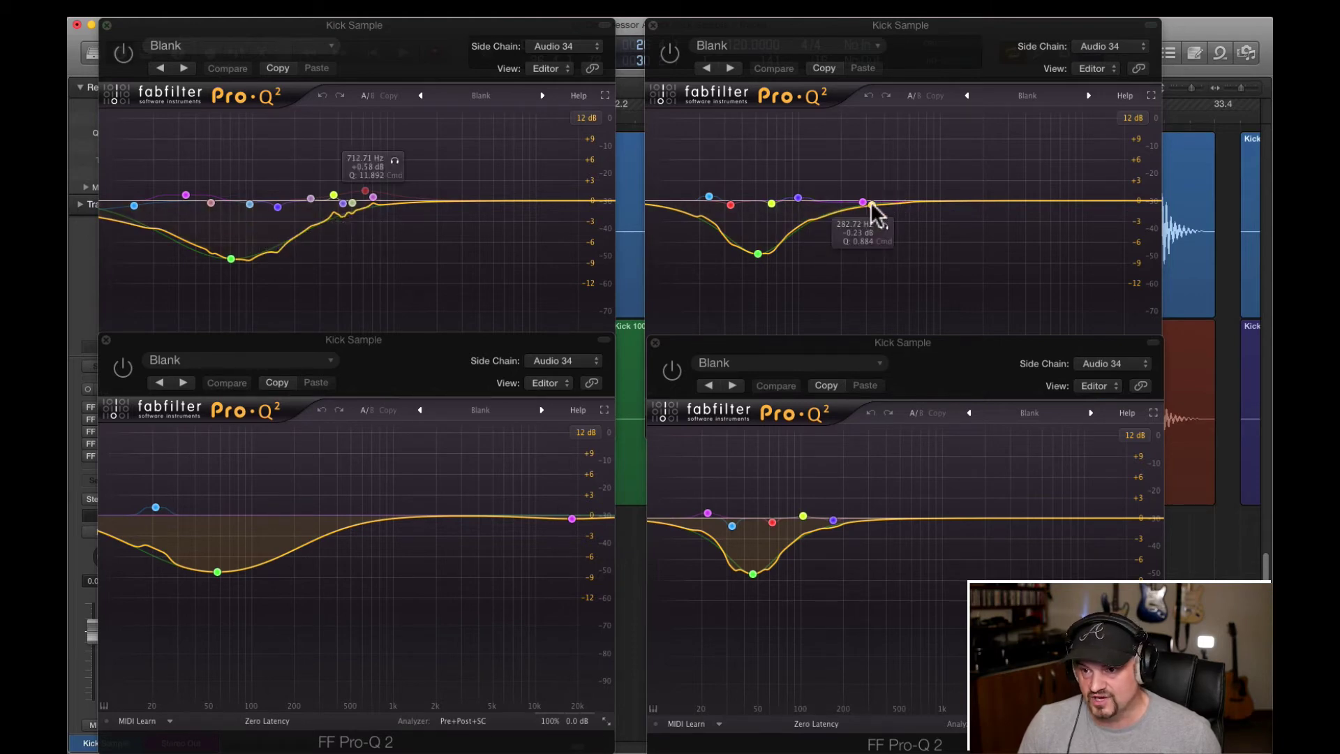
pyautogui.press('v')
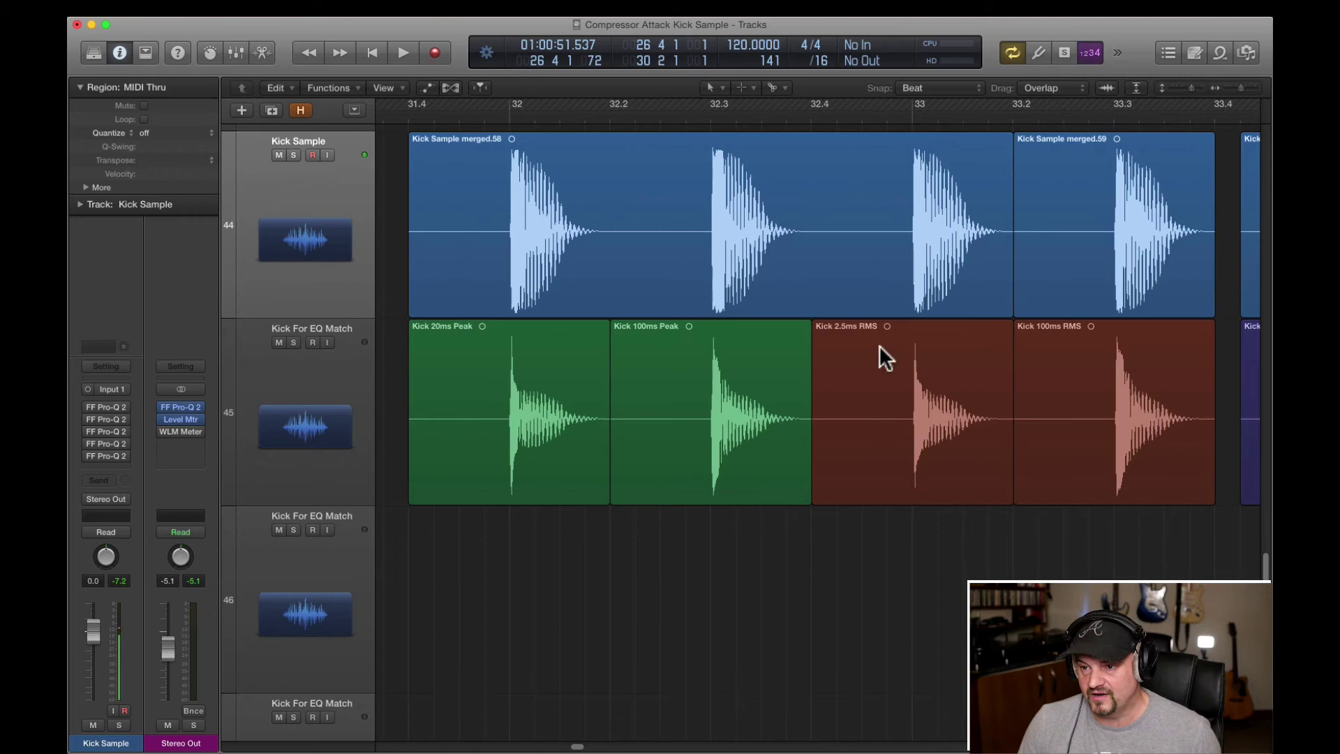
pyautogui.press('v')
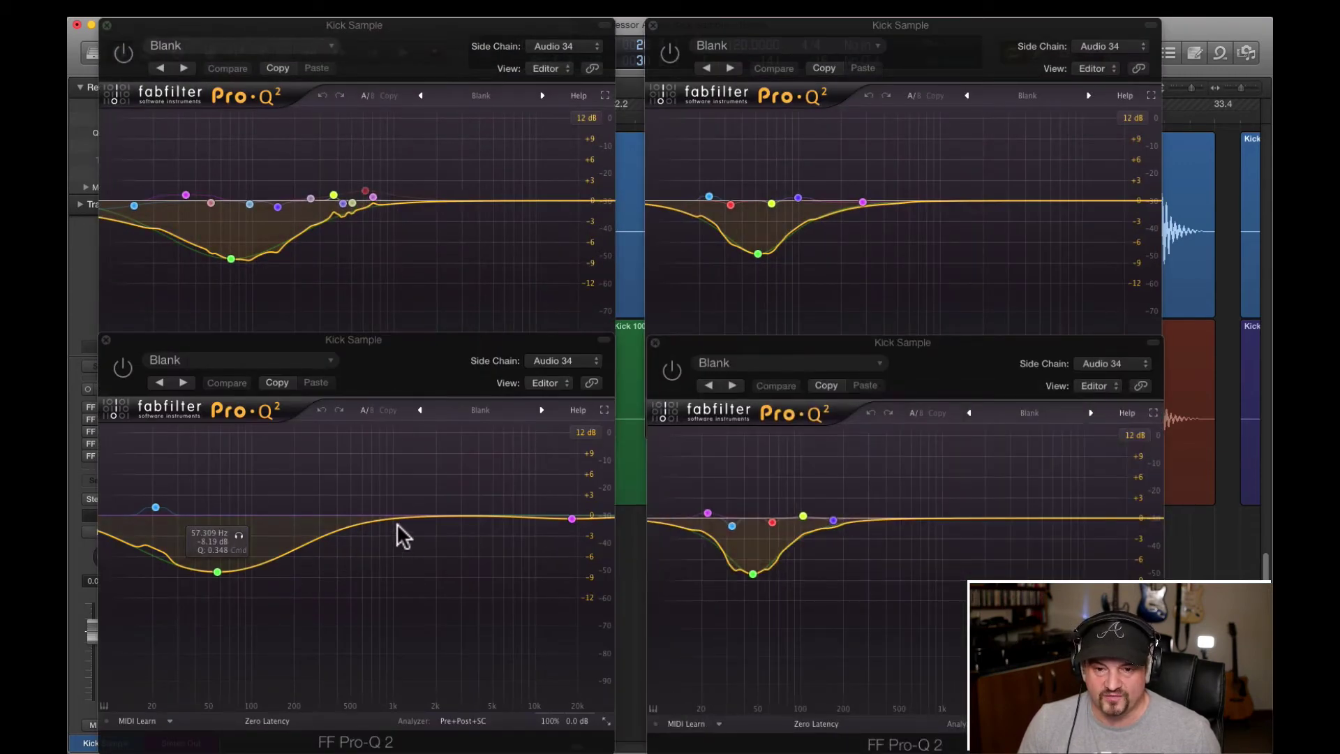
pyautogui.click(466, 516)
pyautogui.press('BackSpace')
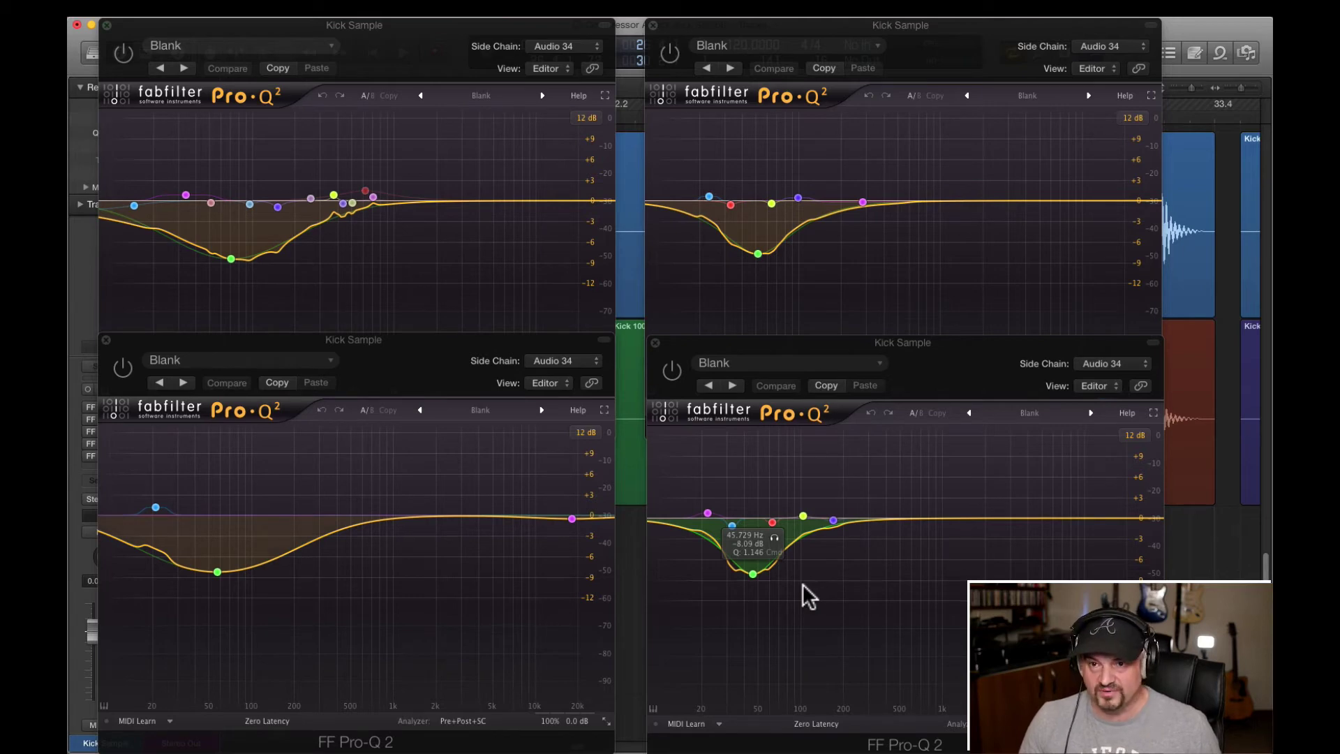
# Step: Select the last kick region, merged.59, and check its Pro-Q 2 EQs, toggling one
pyautogui.press('v')
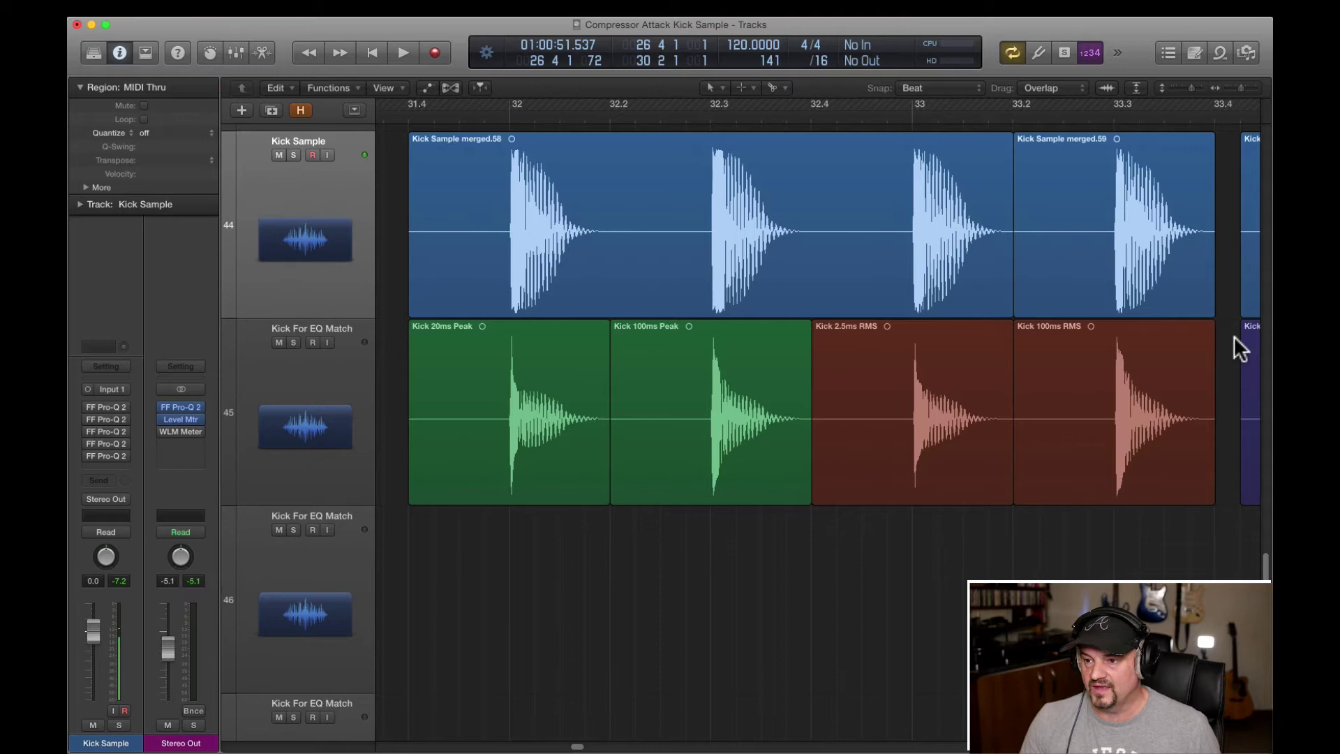
pyautogui.click(1116, 215)
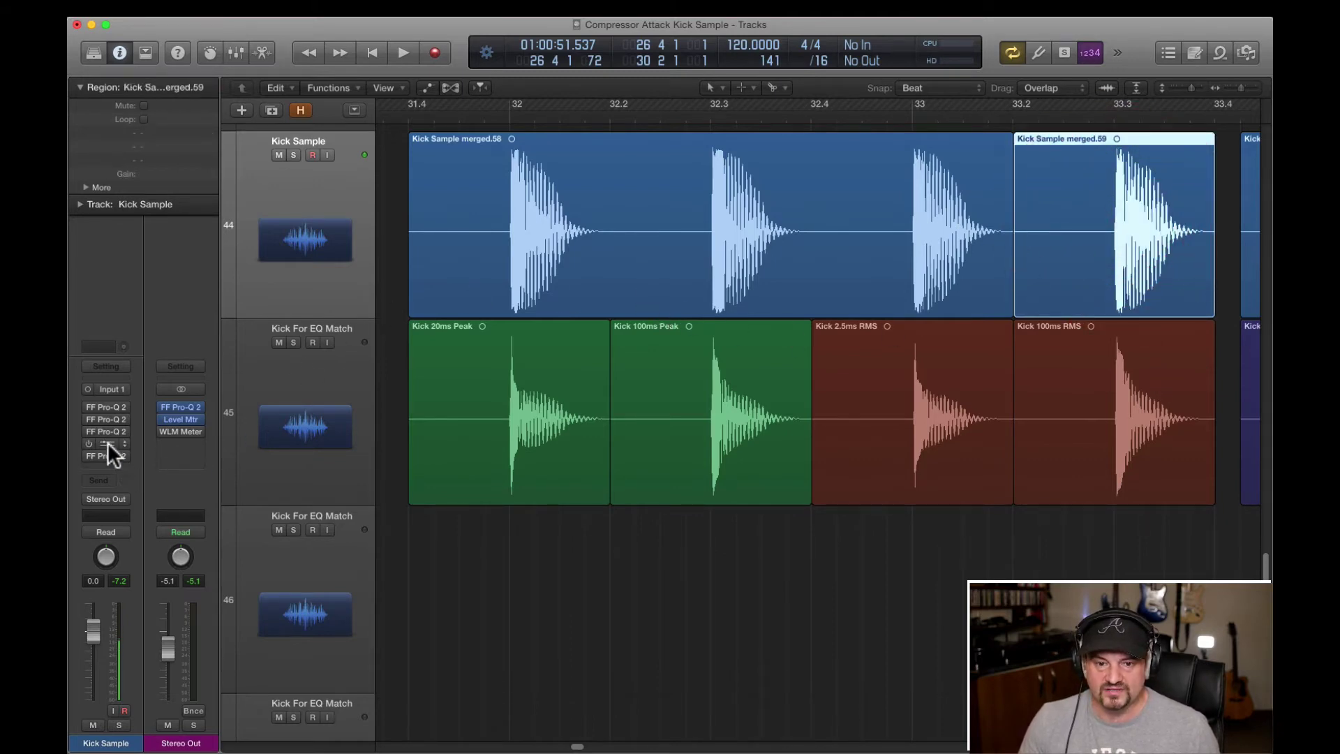
pyautogui.press('v')
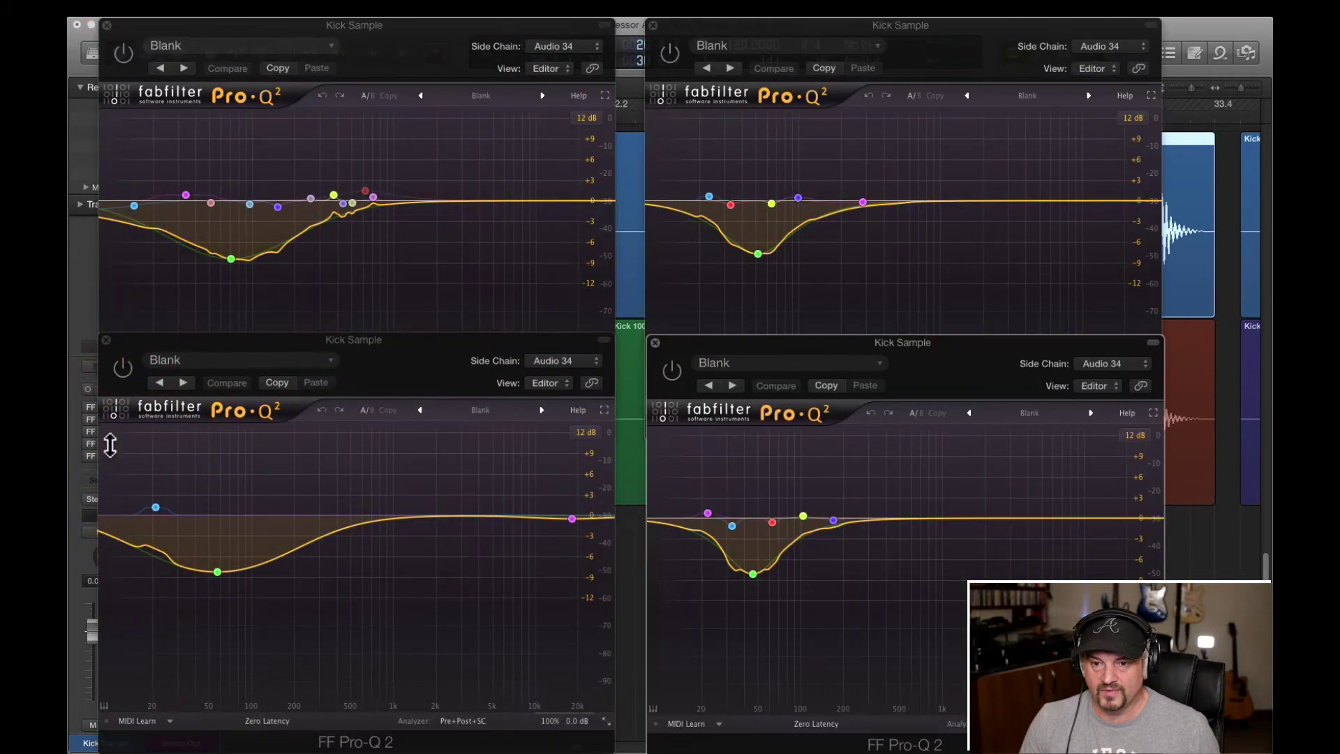
pyautogui.click(673, 371)
pyautogui.press('v')
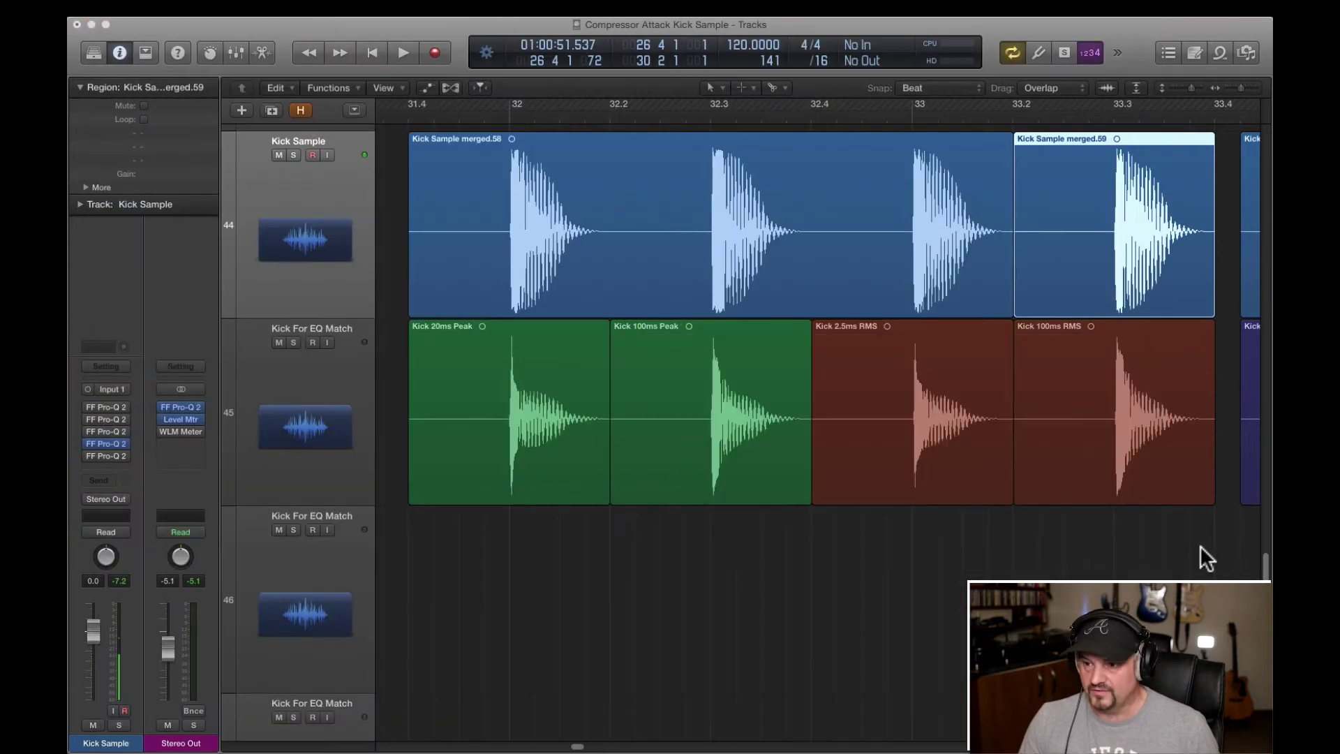
# Step: Bounce merged.59 in place with its EQ onto a new track, Kick Sample_bip
pyautogui.rightClick(1086, 228)
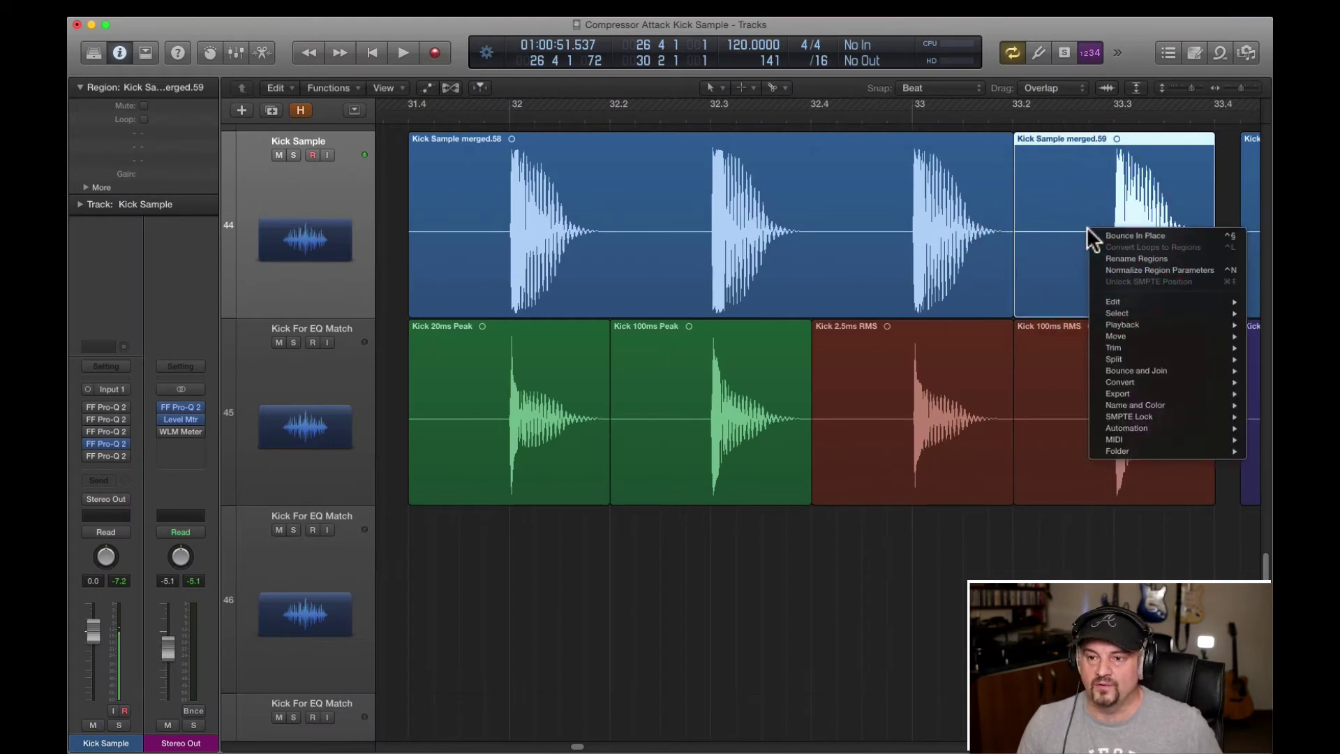
pyautogui.click(1112, 235)
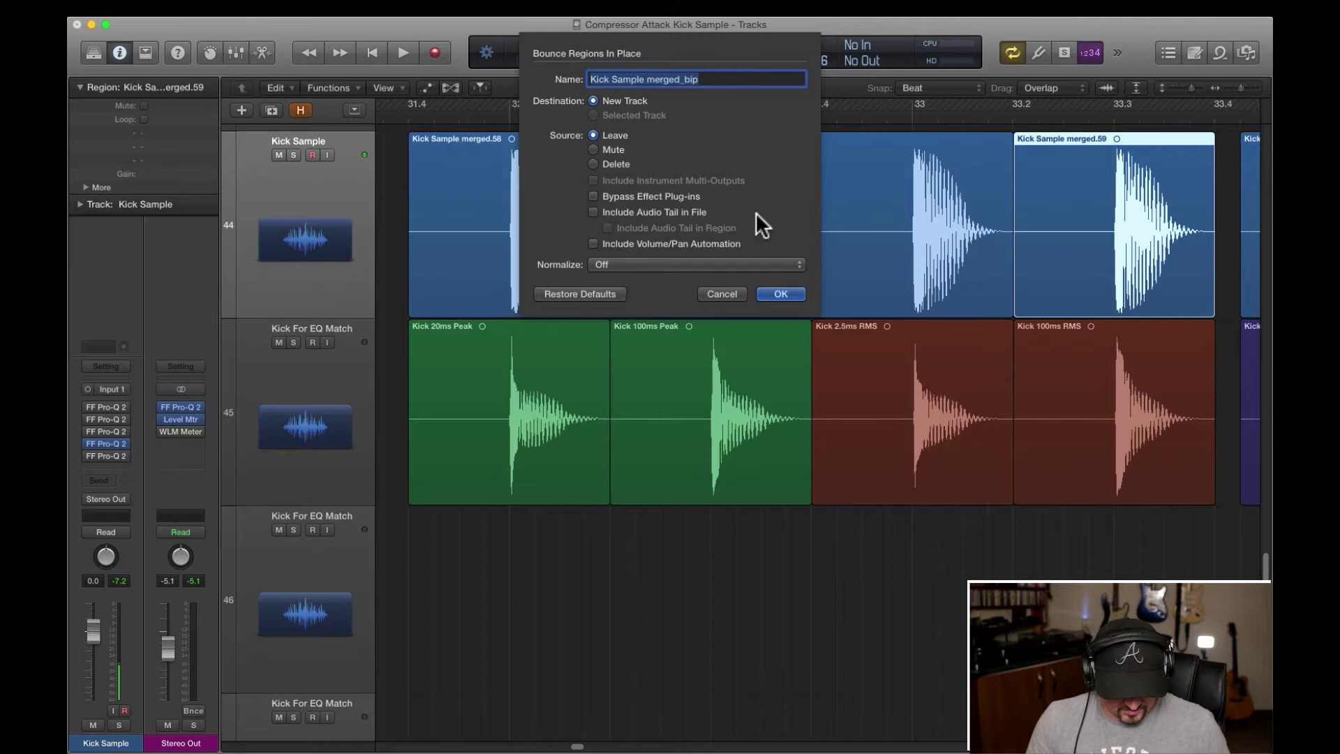
pyautogui.write('test')
pyautogui.click(780, 293)
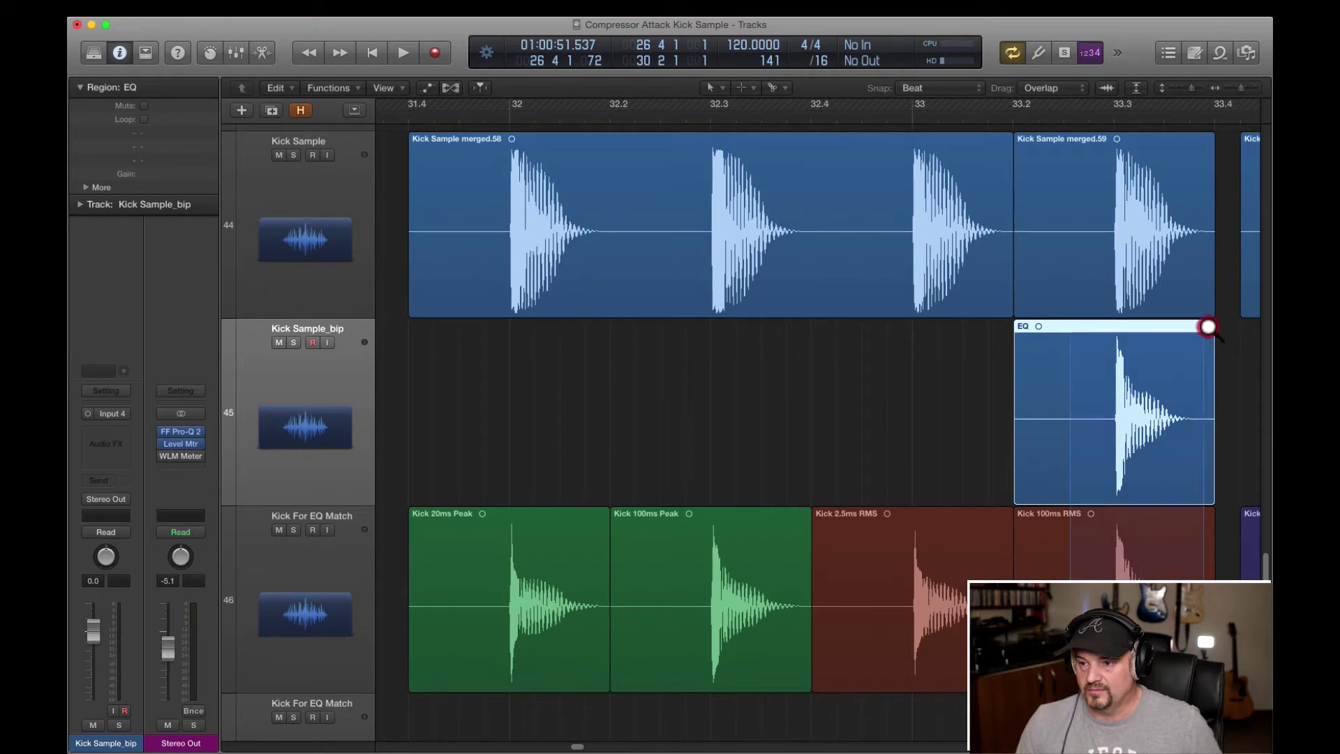
# Step: Move the bounced EQ region onto Kick For EQ Match over the Kick 100ms RMS region, then zoom out
pyautogui.scroll(5, 1212, 311)
pyautogui.scroll(2, 714, 508)
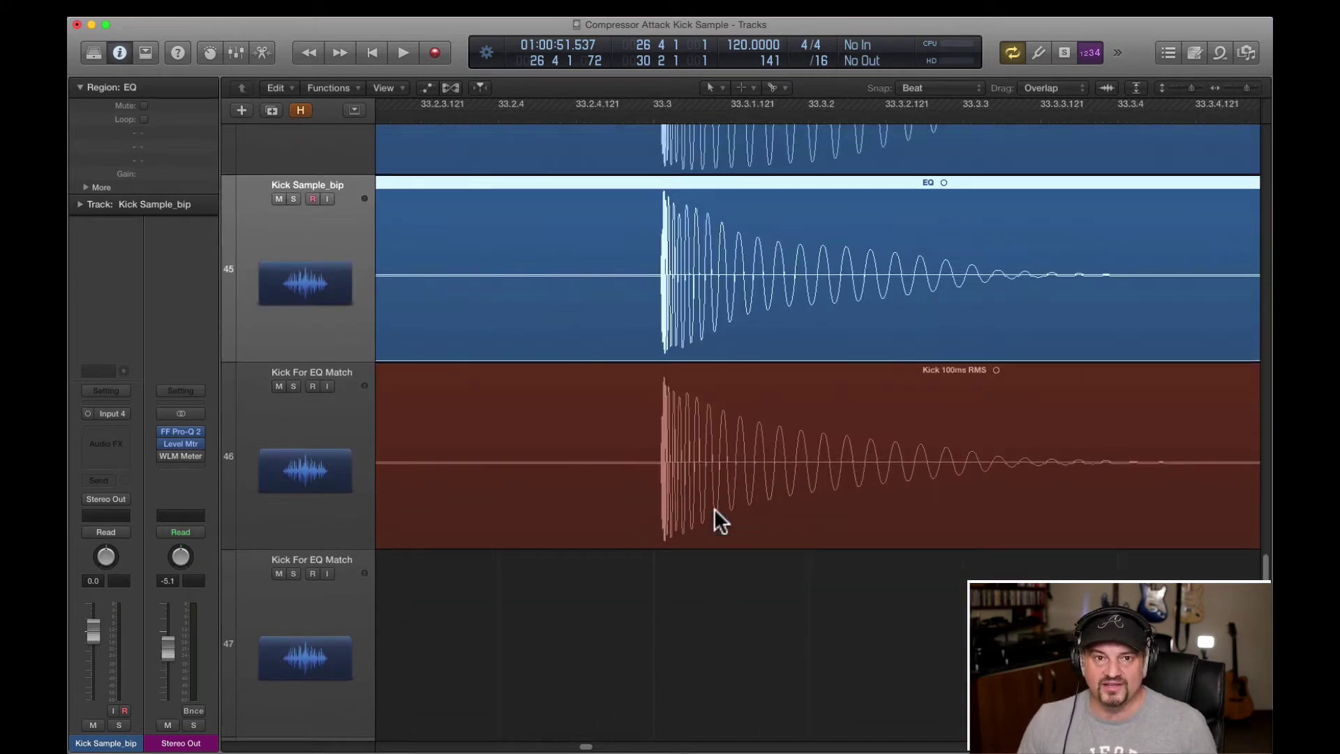
pyautogui.click(803, 647)
pyautogui.moveTo(798, 264); pyautogui.dragTo(846, 337)
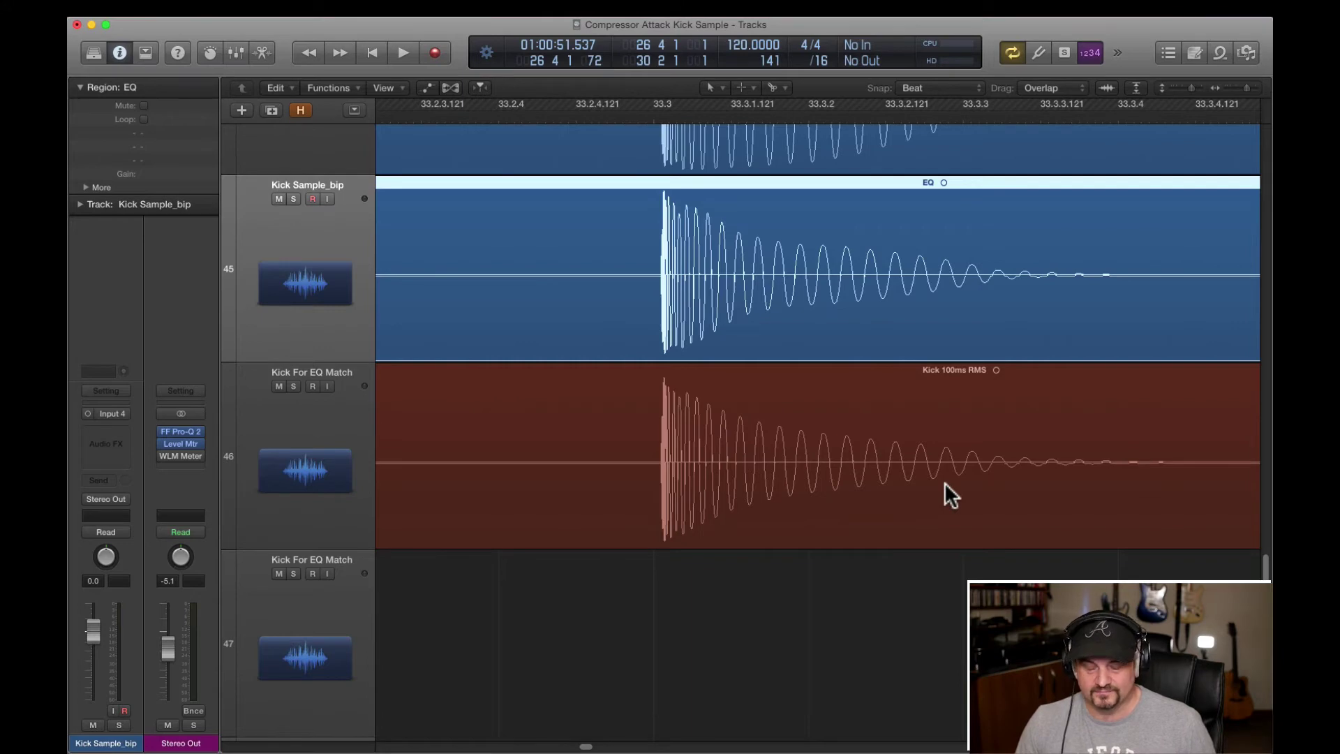
pyautogui.press('z')
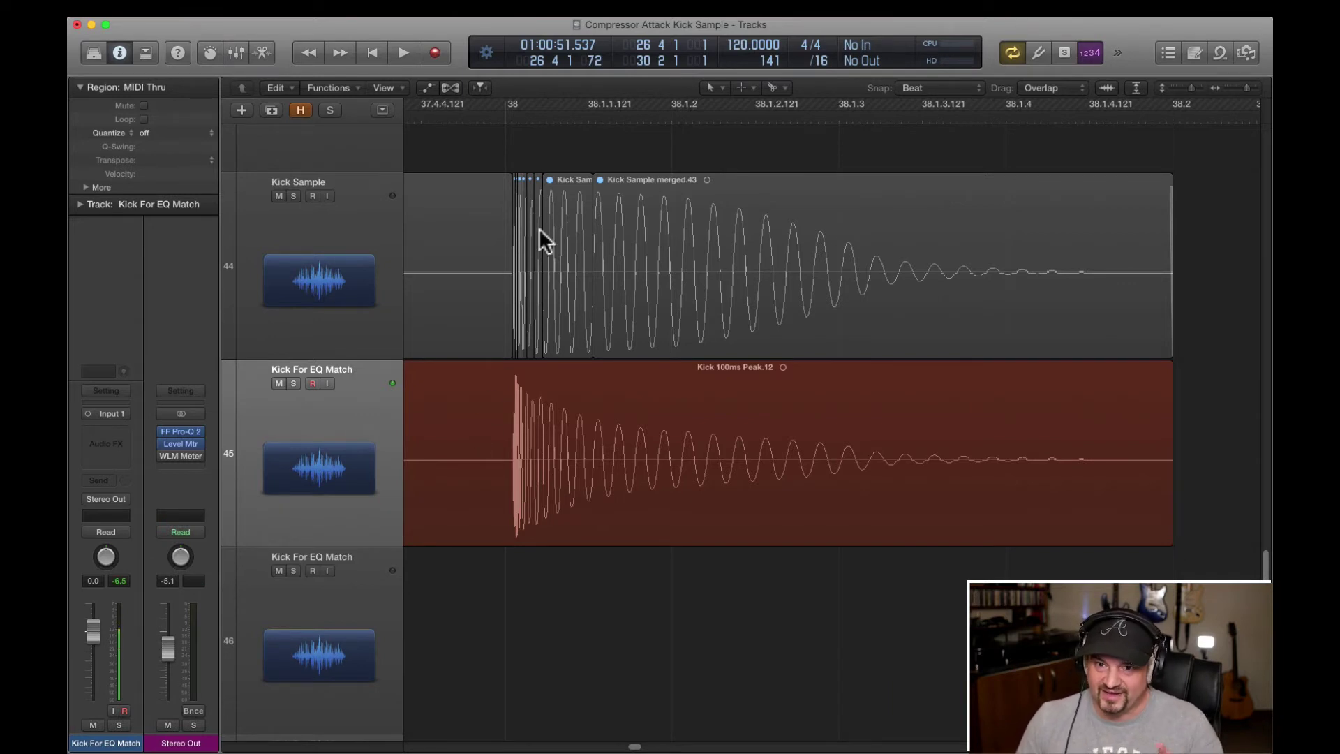
# Step: Zoom in on the kick start at bar 38 and select Kick Sample's tiny first slice
pyautogui.moveTo(502, 575); pyautogui.dragTo(559, 170)
pyautogui.scroll(3, 612, 299)
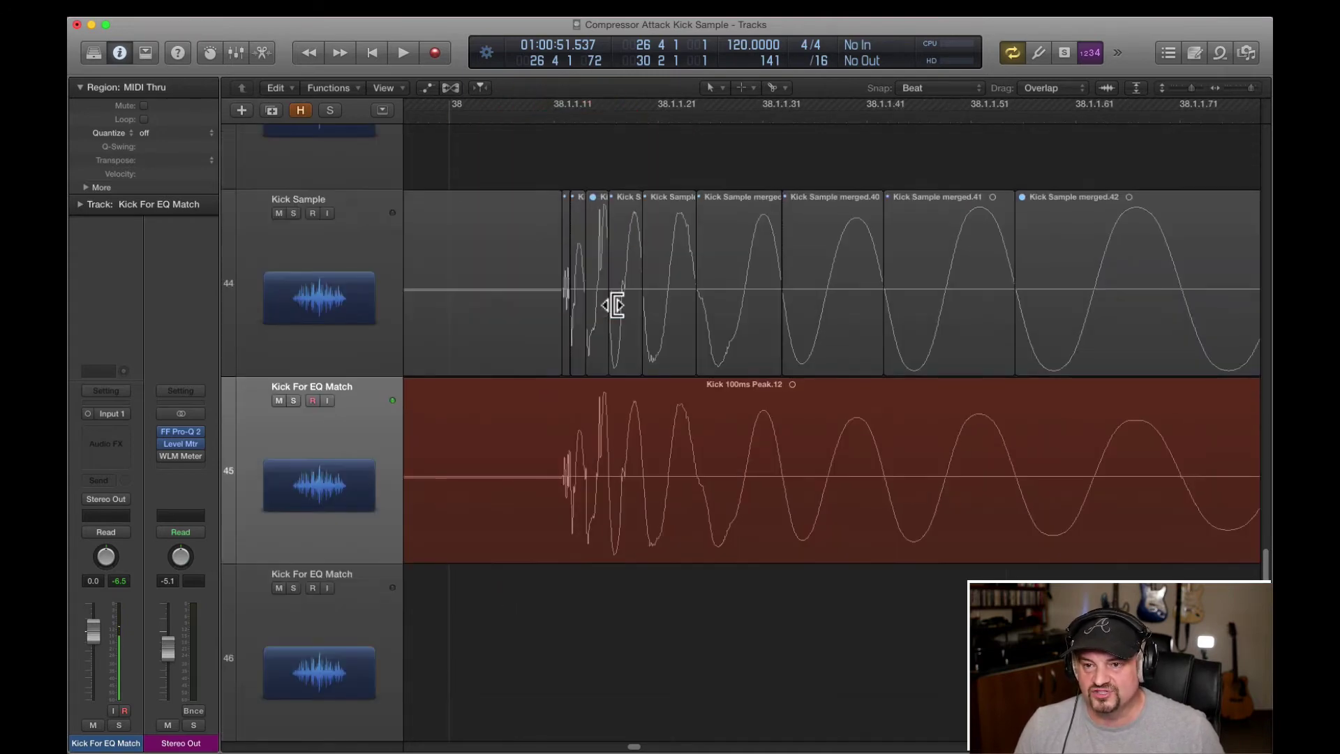
pyautogui.click(566, 254)
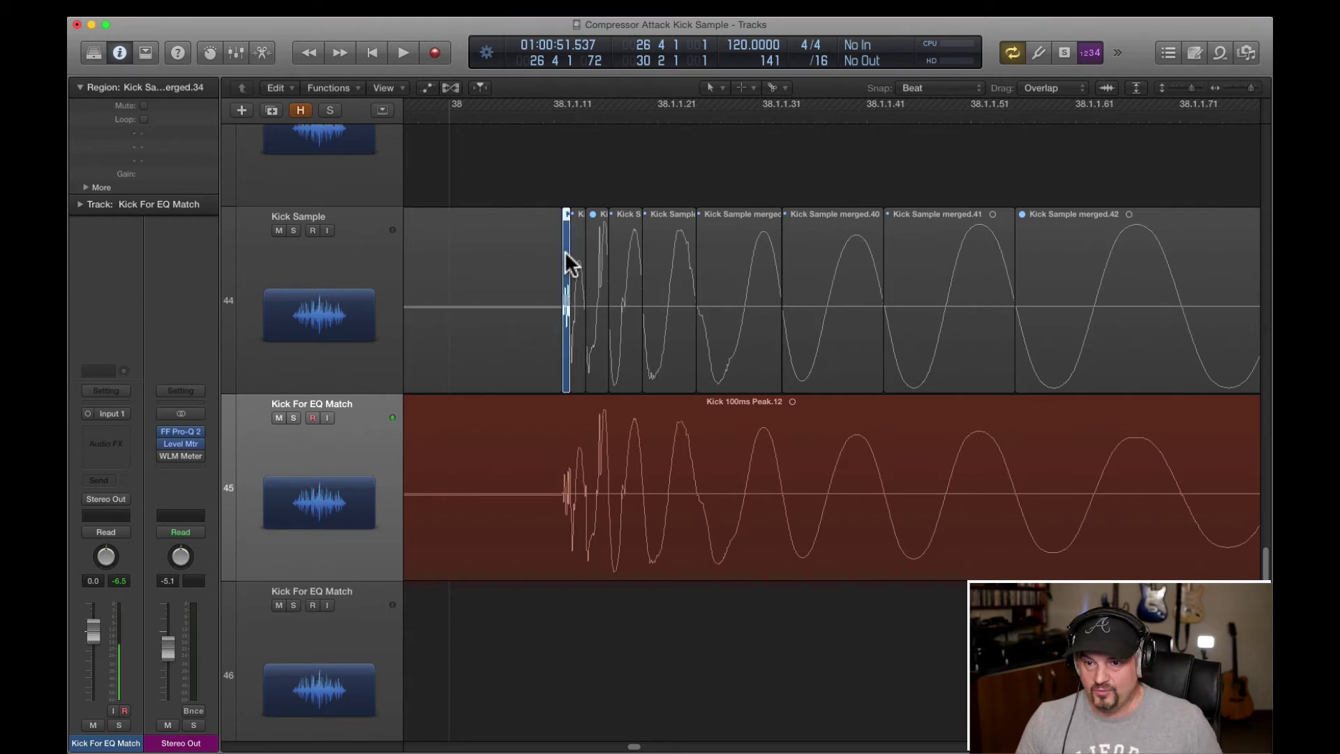
pyautogui.scroll(-2, 579, 416)
pyautogui.scroll(-6, 576, 417)
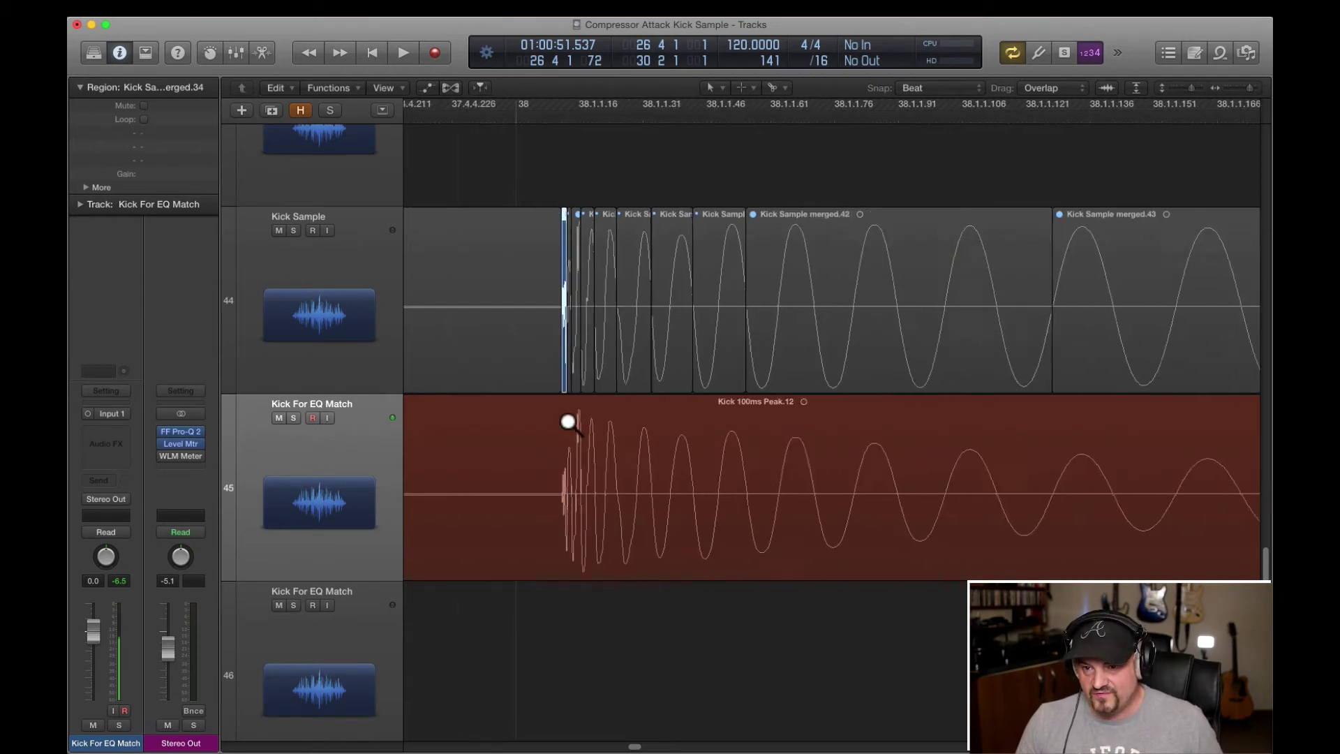
pyautogui.scroll(10, 569, 422)
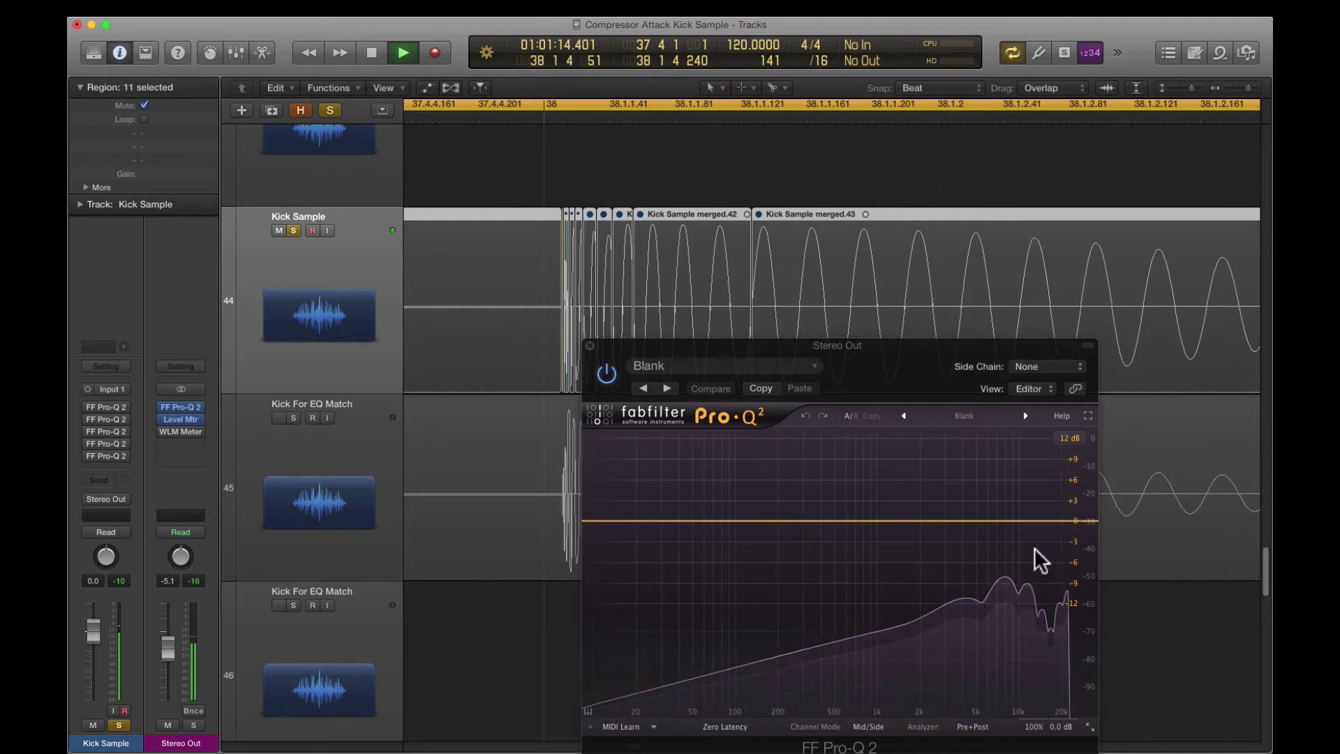
# Step: Unmute the kick slices, zoom in on the opening cycles, and play slice merged.35 alone
pyautogui.press('space')
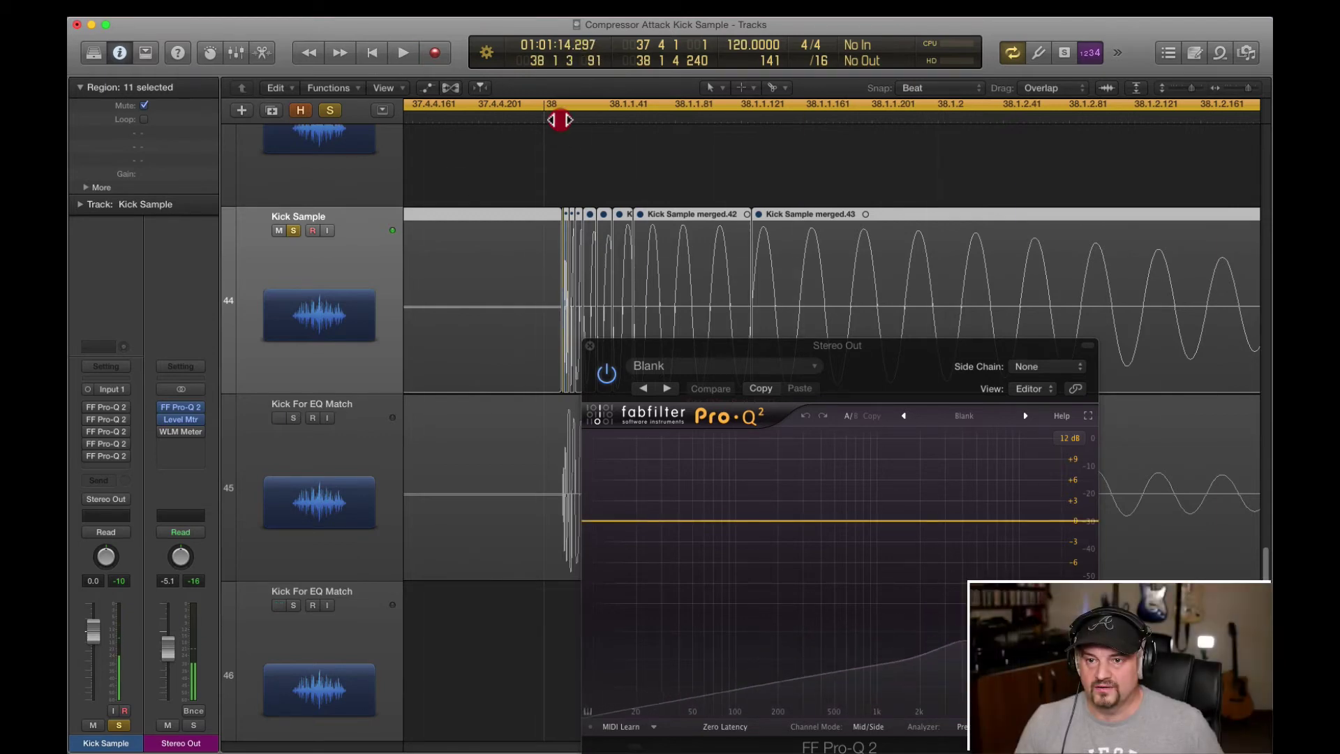
pyautogui.click(559, 118)
pyautogui.keyDown('ctrl'); pyautogui.keyDown('alt'); pyautogui.click(567, 247); pyautogui.keyUp('alt'); pyautogui.keyUp('ctrl')
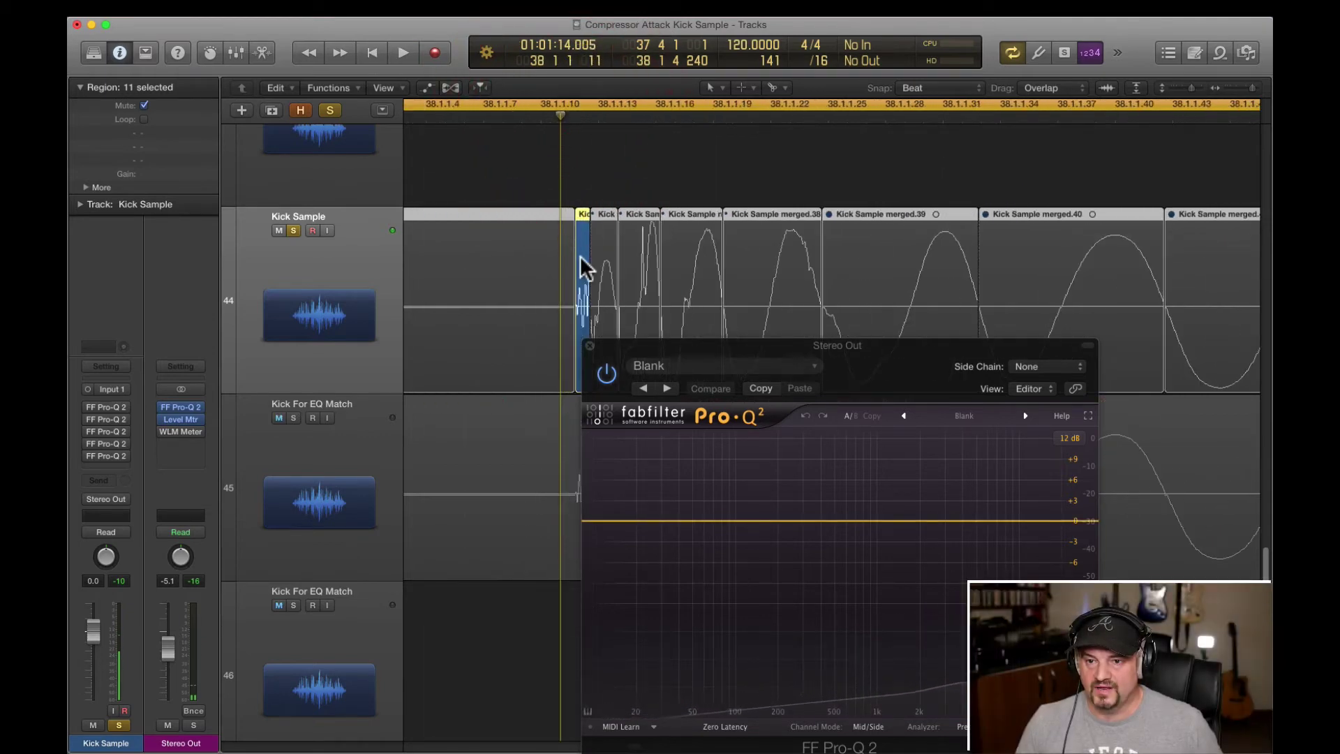
pyautogui.hotkey('ctrl', 'm')
pyautogui.click(588, 265)
pyautogui.hotkey('ctrl', 'm')
pyautogui.press('space')
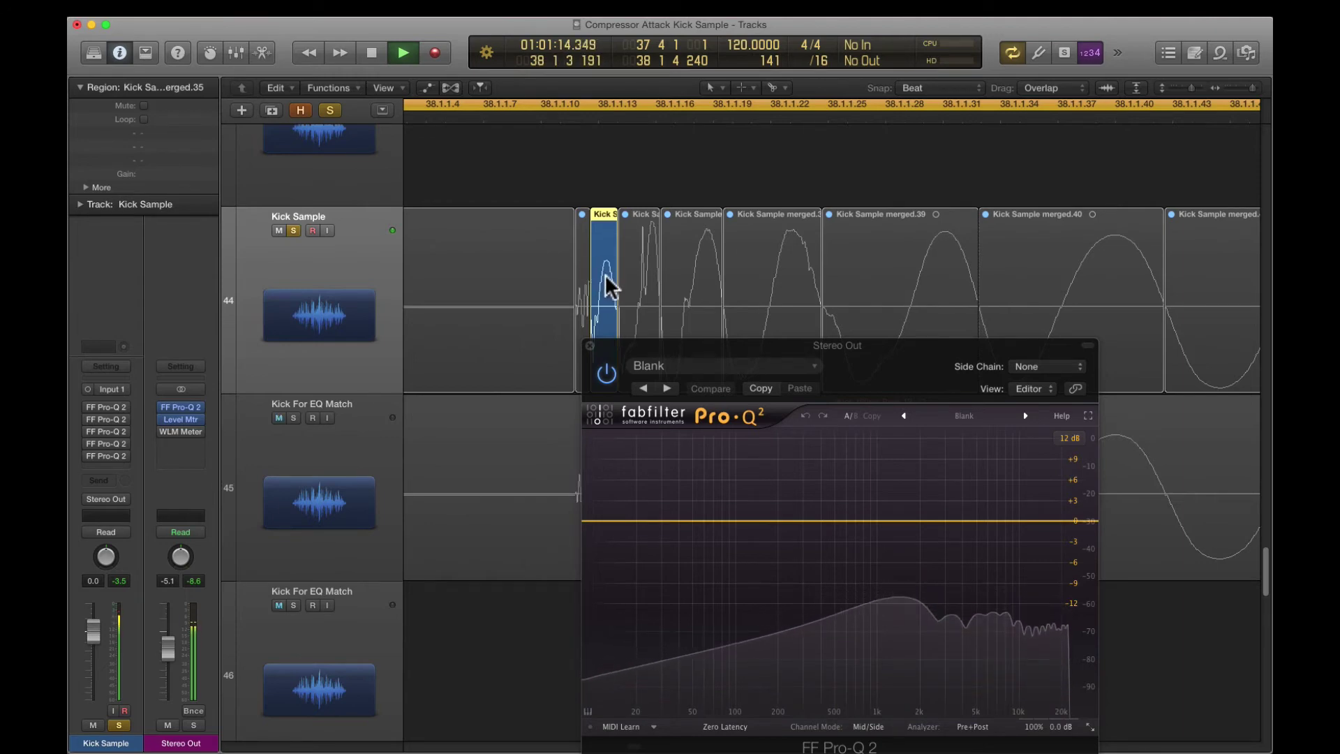
pyautogui.press('space')
# Step: Audition slices Kick Sample merged.36 and merged.37, watching each Pro-Q 2 spectrum
pyautogui.click(601, 270)
pyautogui.click(643, 283)
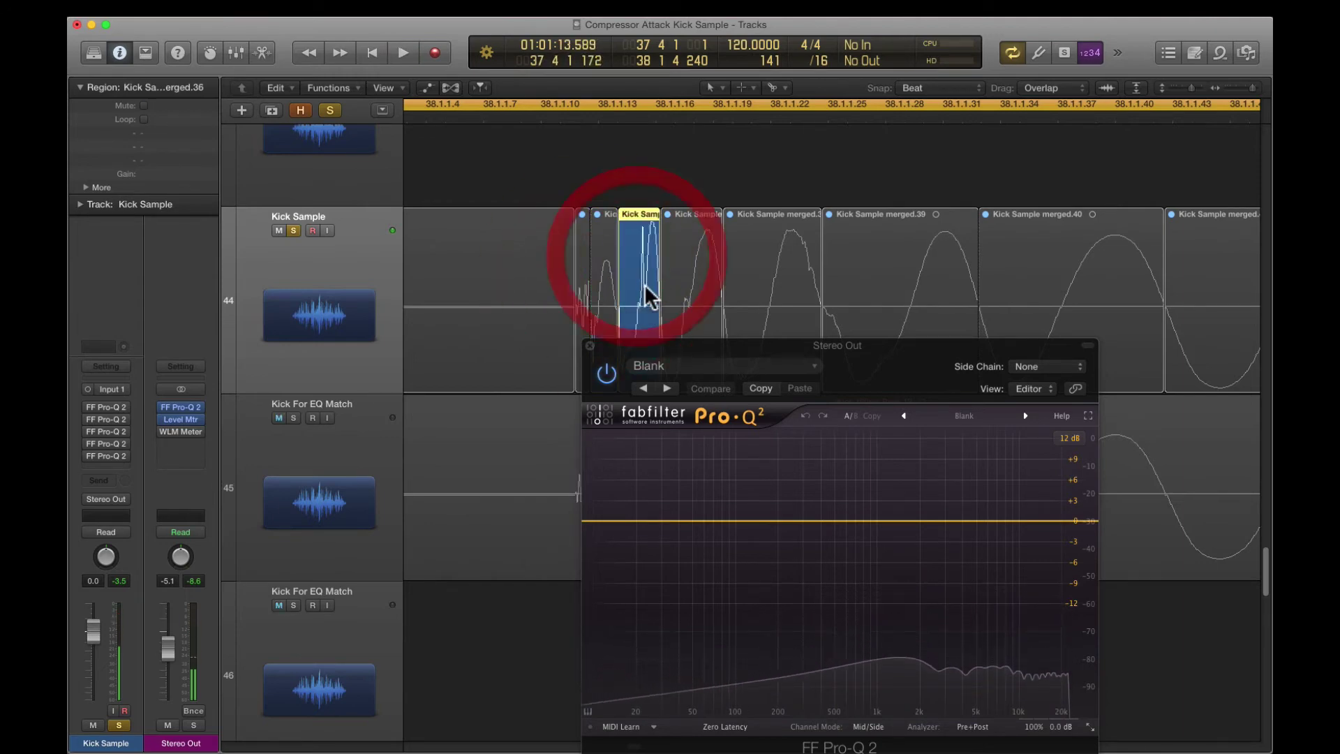
pyautogui.press('space')
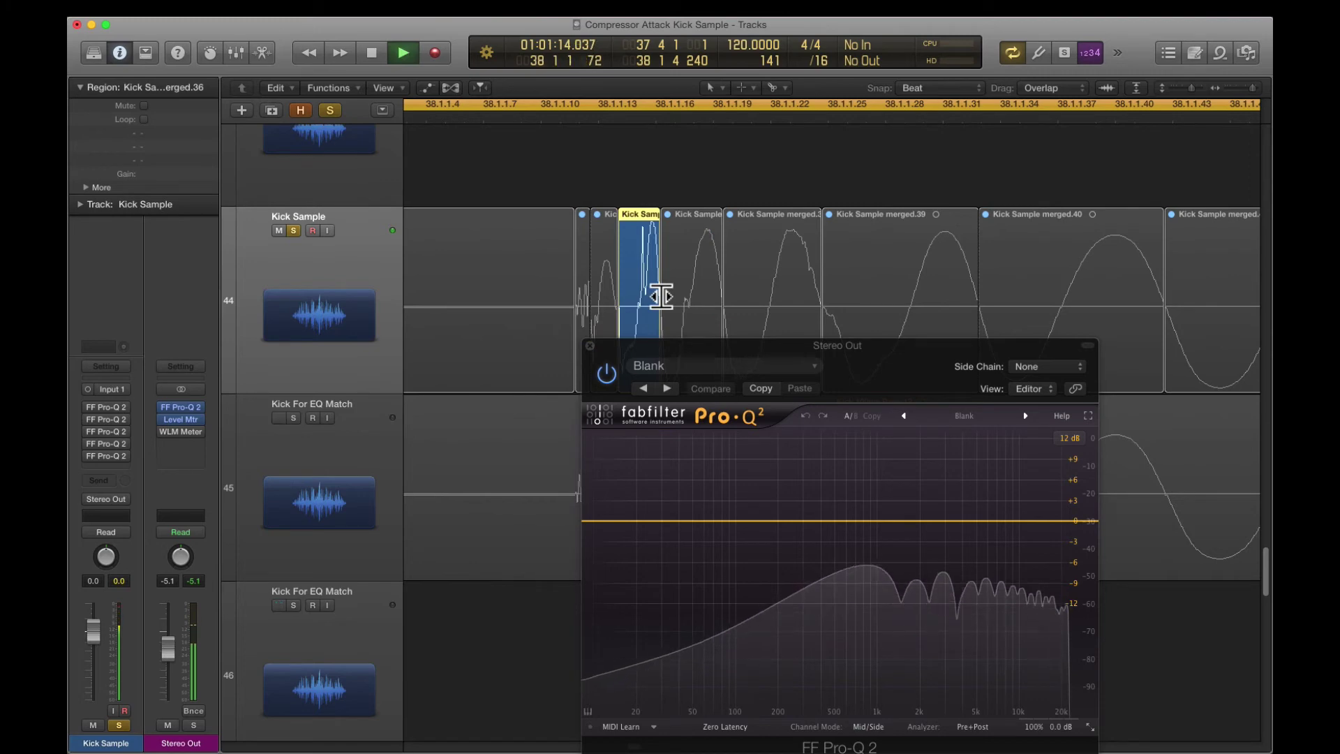
pyautogui.press('space')
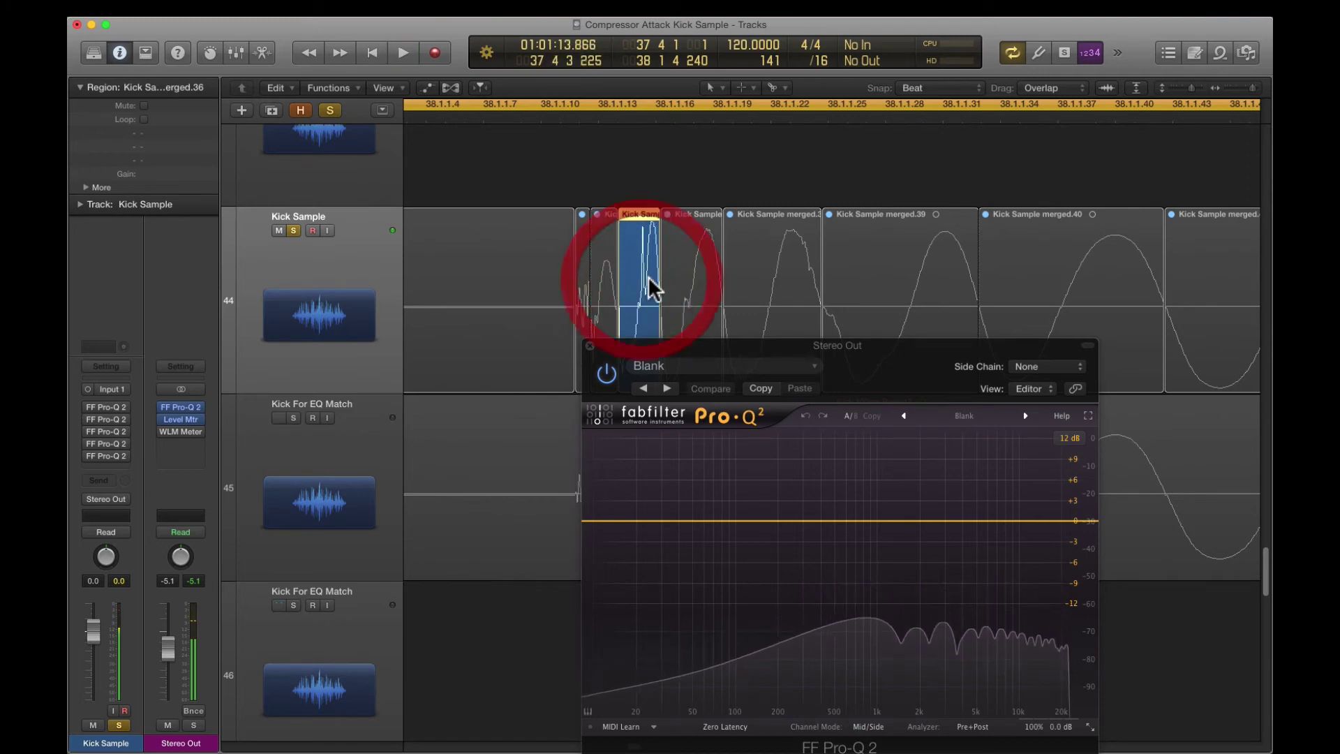
pyautogui.click(686, 279)
pyautogui.press('space')
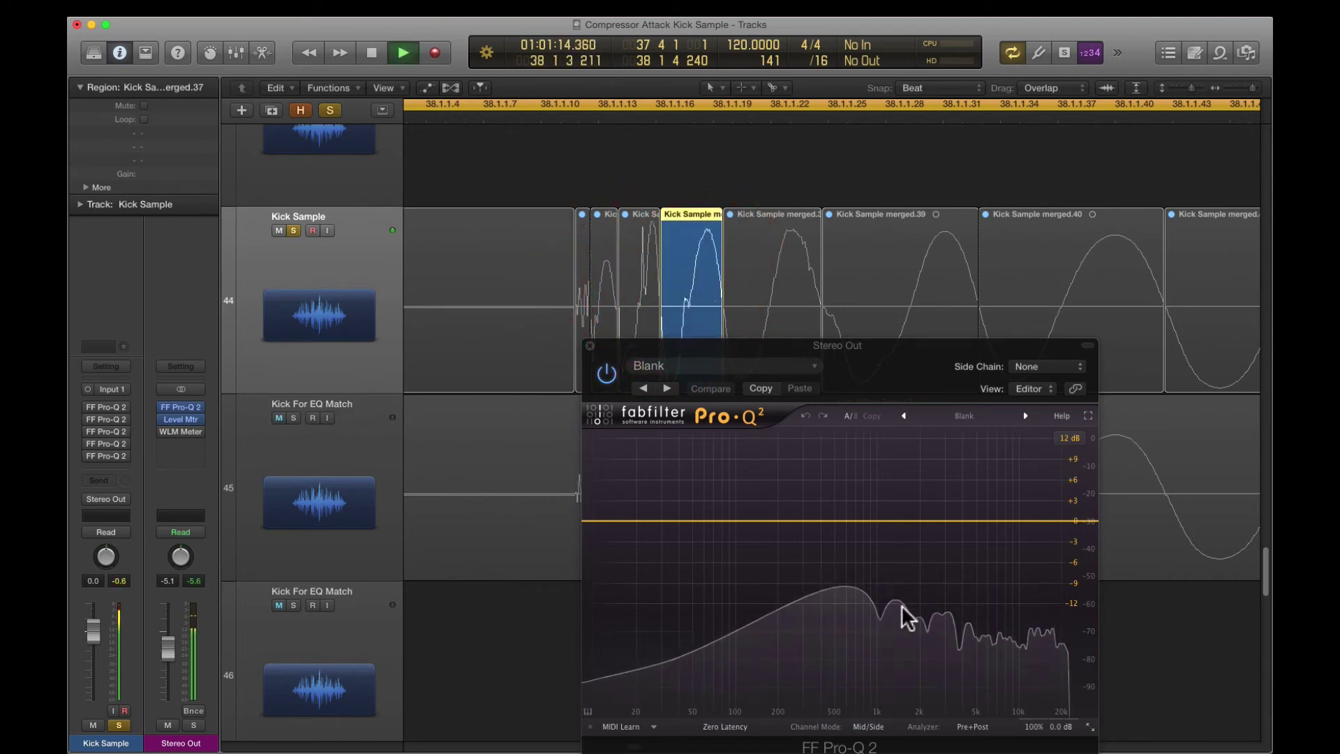
pyautogui.press('space')
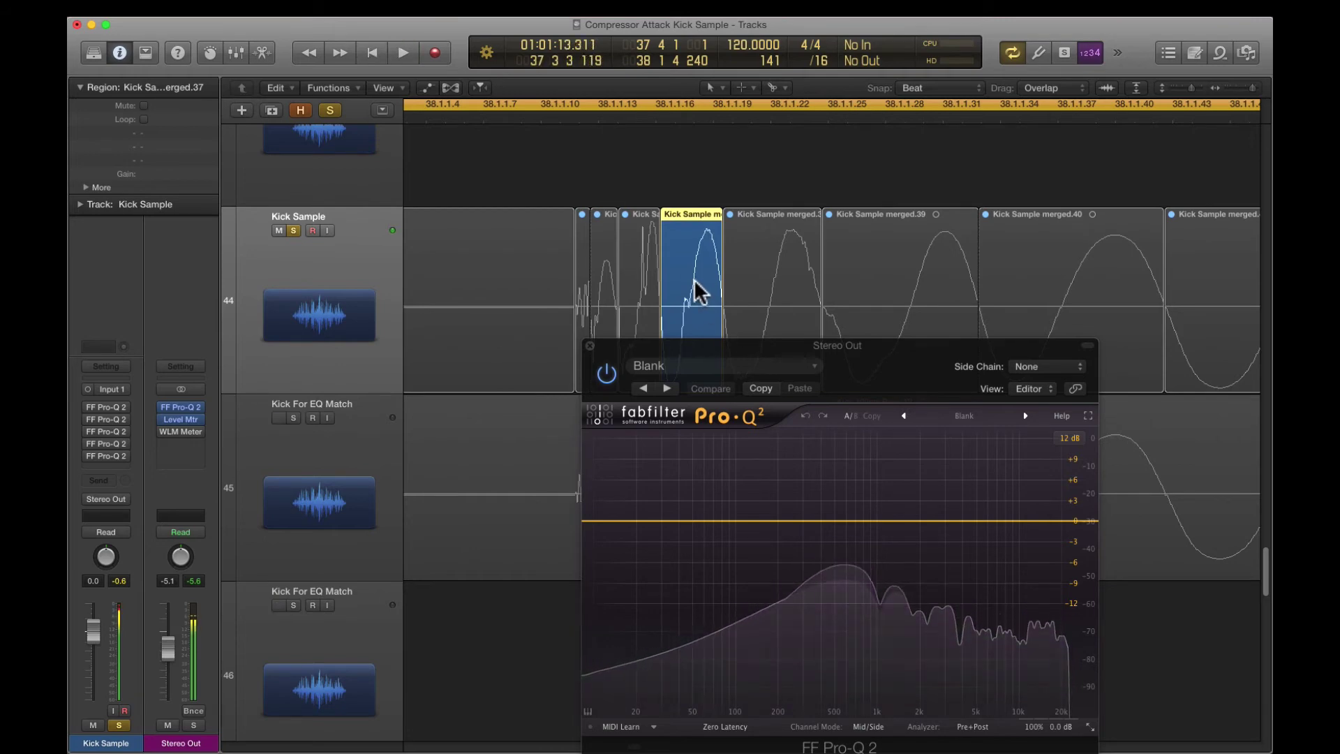
# Step: Audition slices Kick Sample merged.38 and merged.39, watching each Pro-Q 2 spectrum
pyautogui.click(697, 288)
pyautogui.click(760, 292)
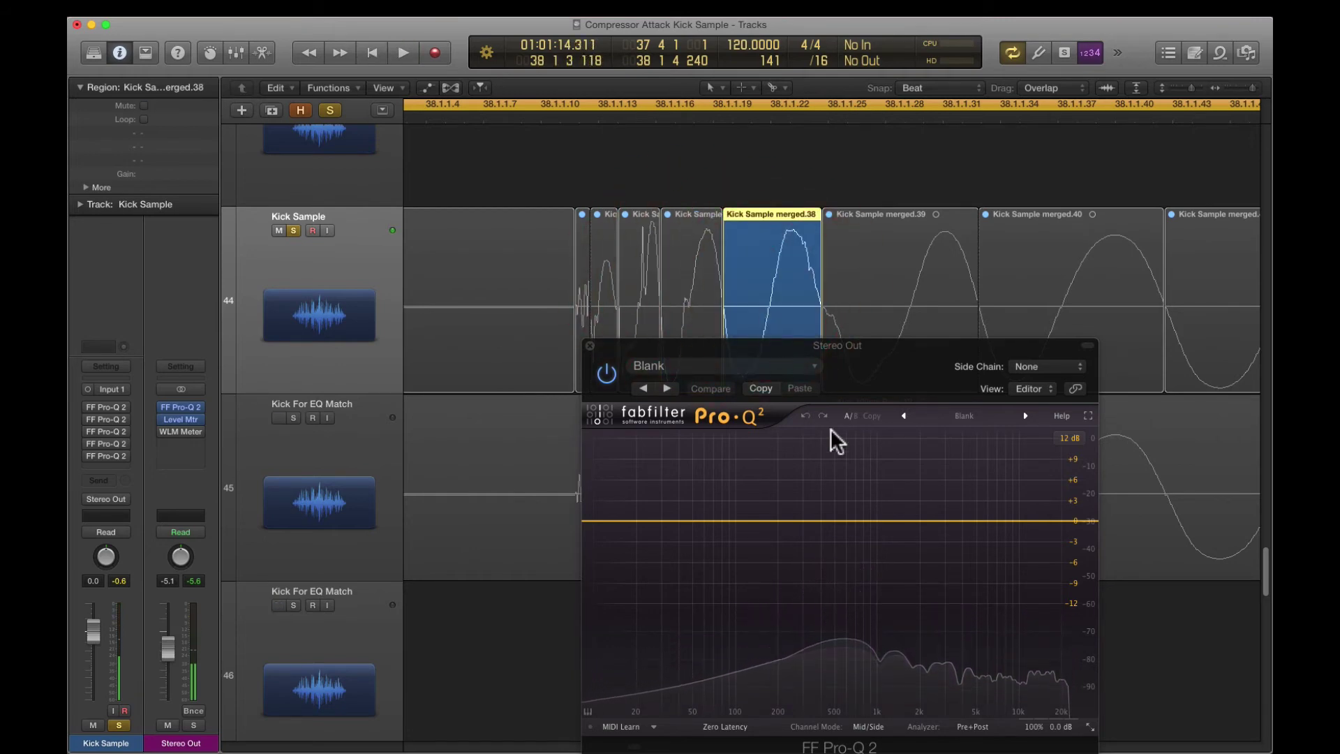
pyautogui.press('space')
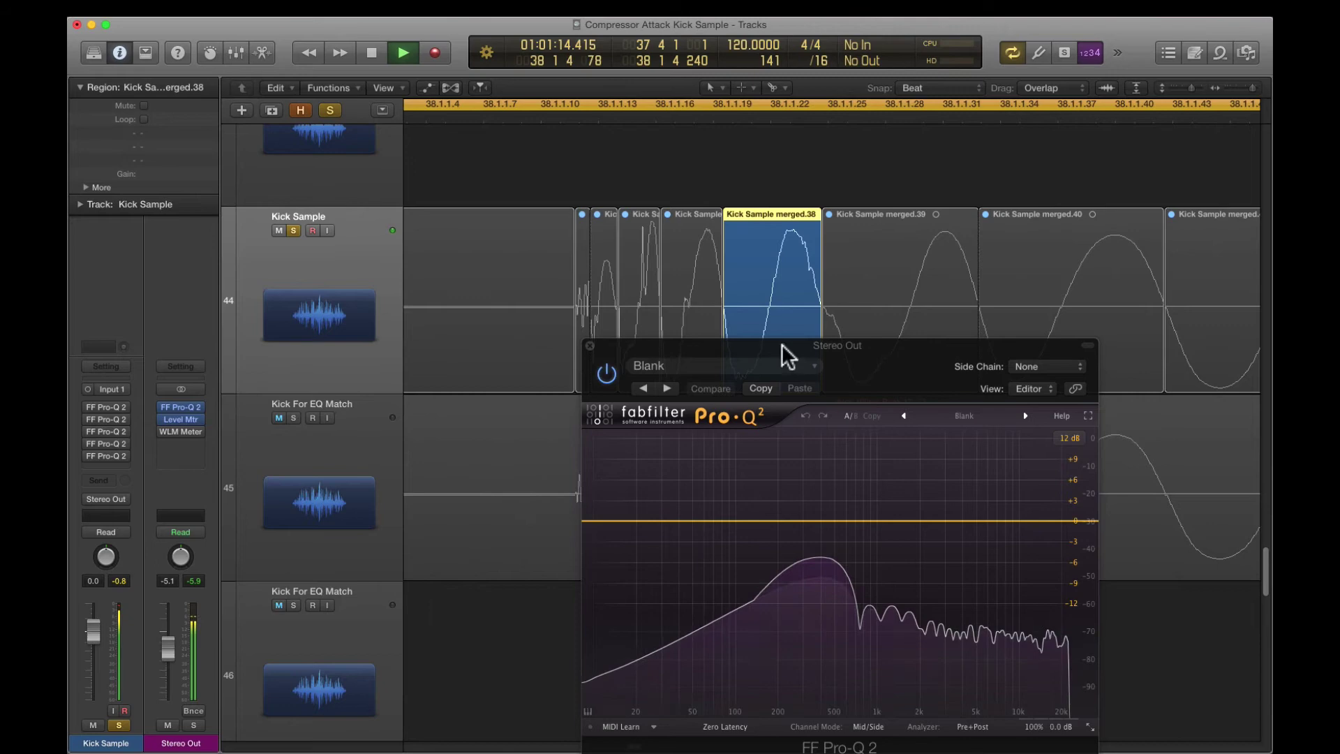
pyautogui.press('space')
pyautogui.click(768, 291)
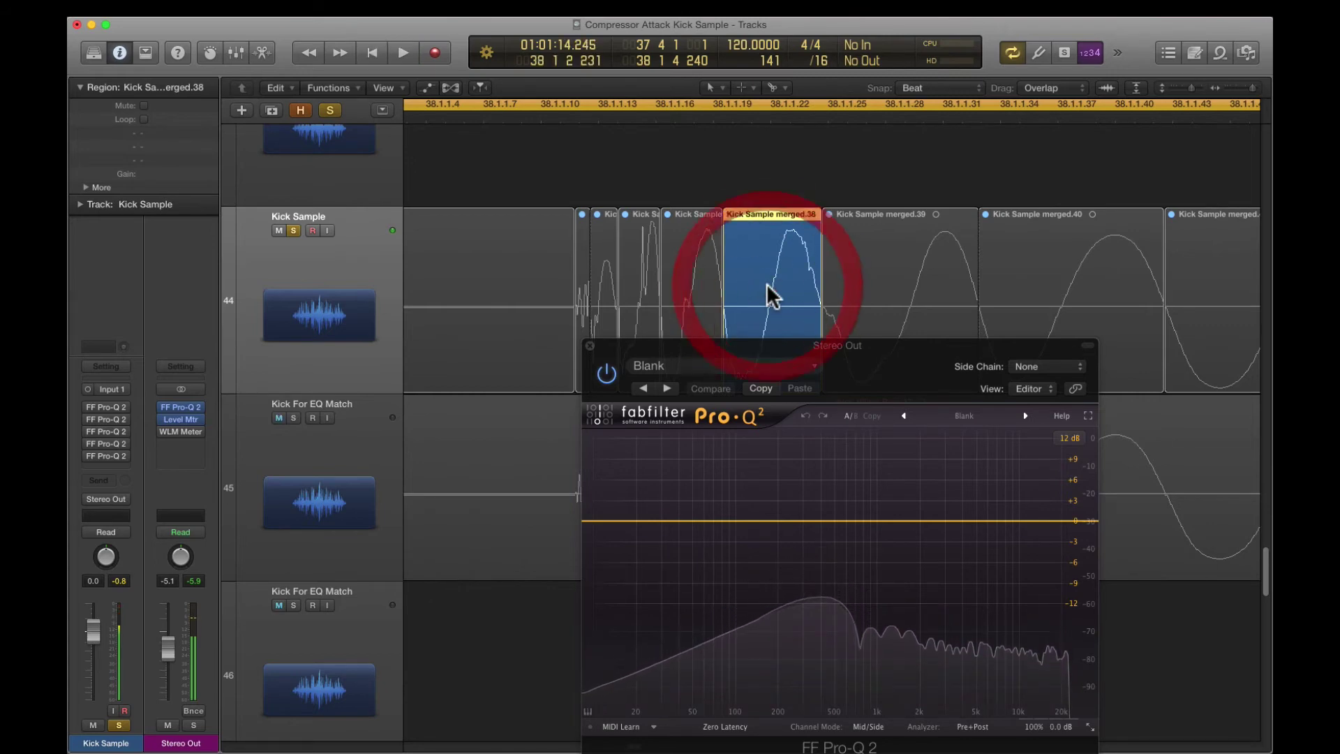
pyautogui.click(910, 272)
pyautogui.press('space')
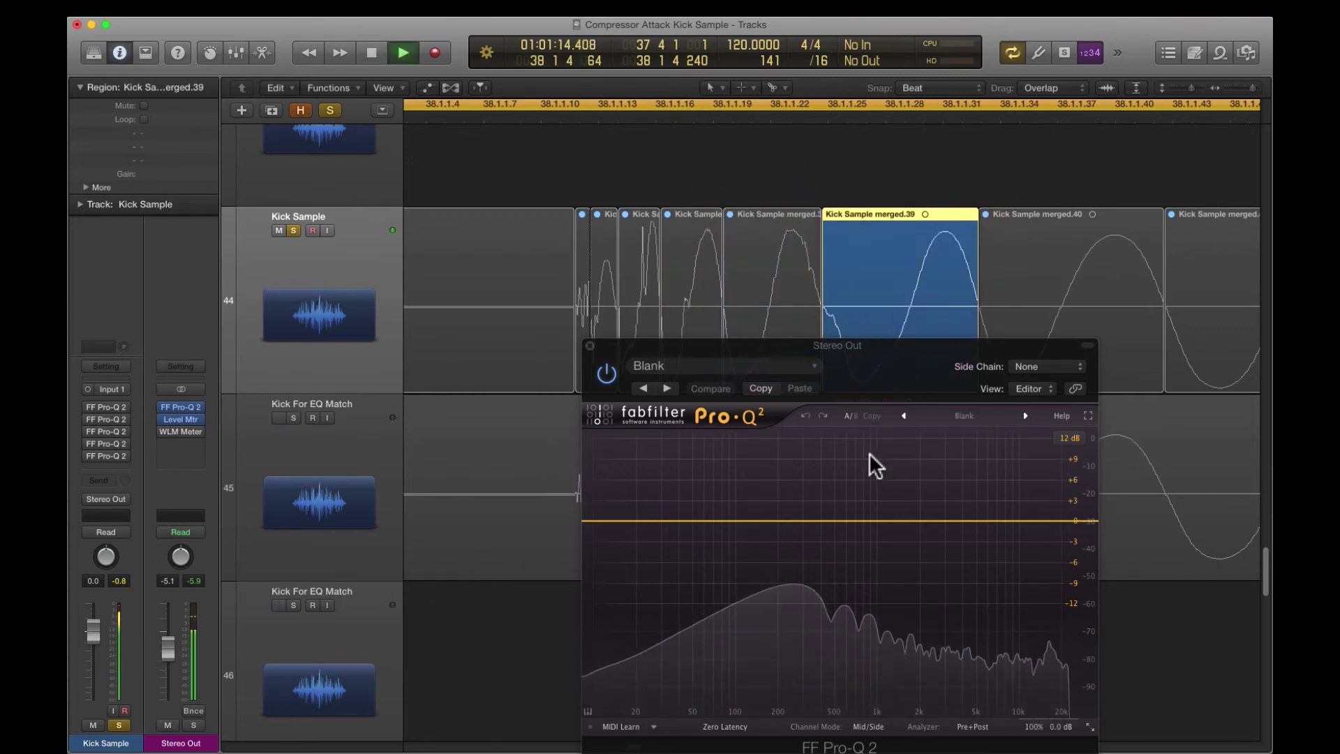
pyautogui.press('space')
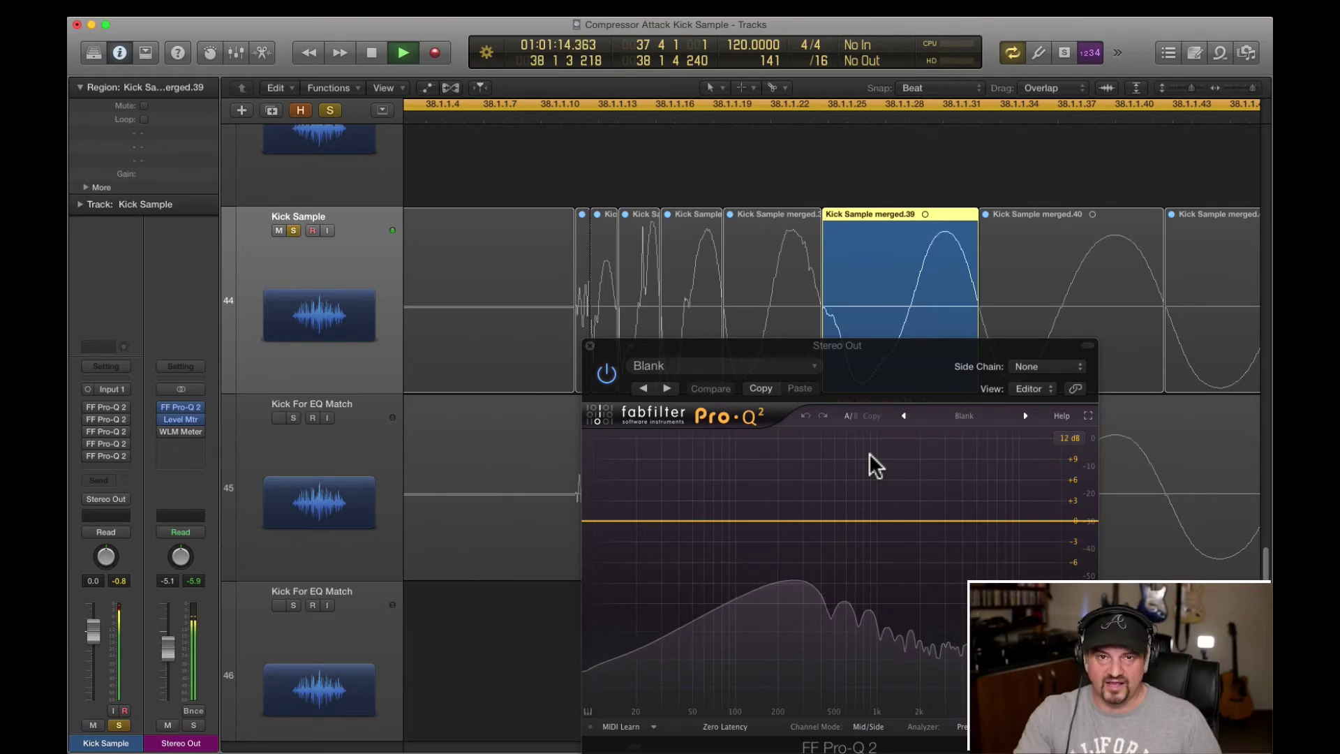
# Step: Close the spectrum analyser and mute both Kick For EQ Match tracks
pyautogui.press('v')
pyautogui.scroll(-5, 709, 442)
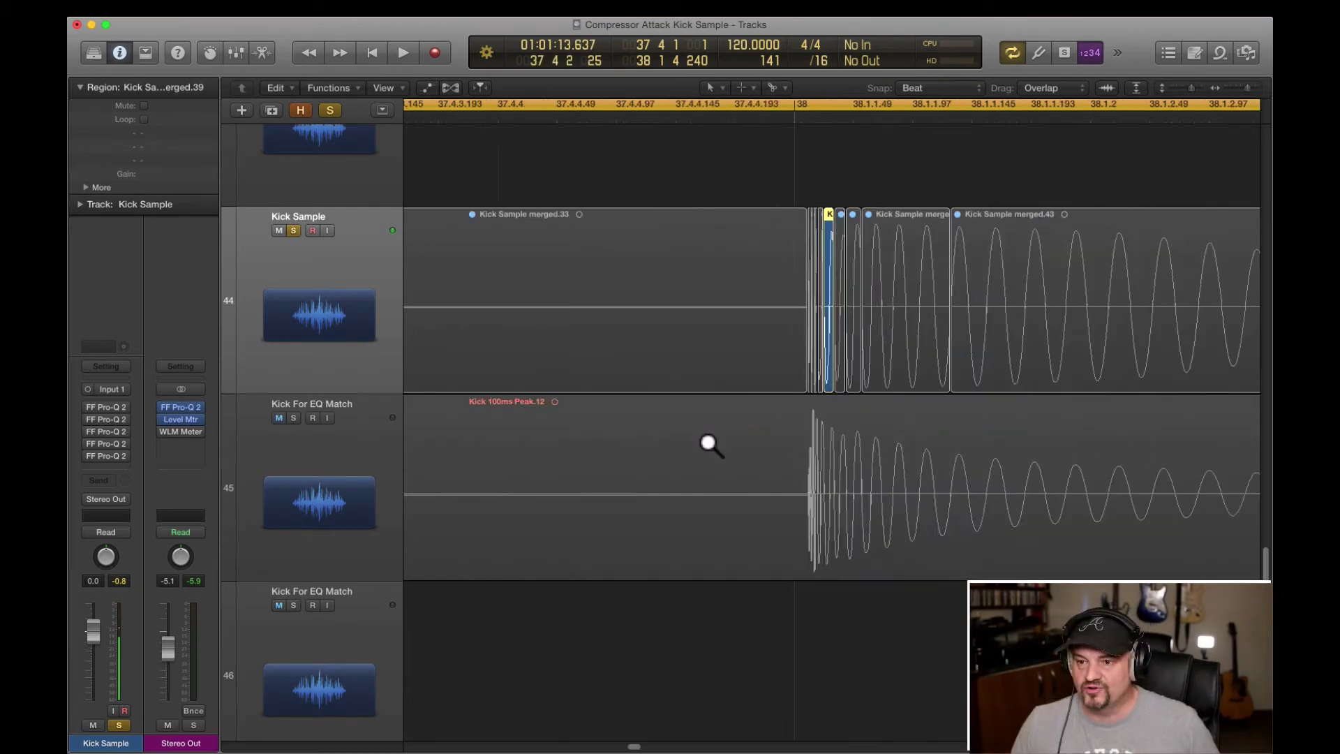
pyautogui.scroll(3, 709, 446)
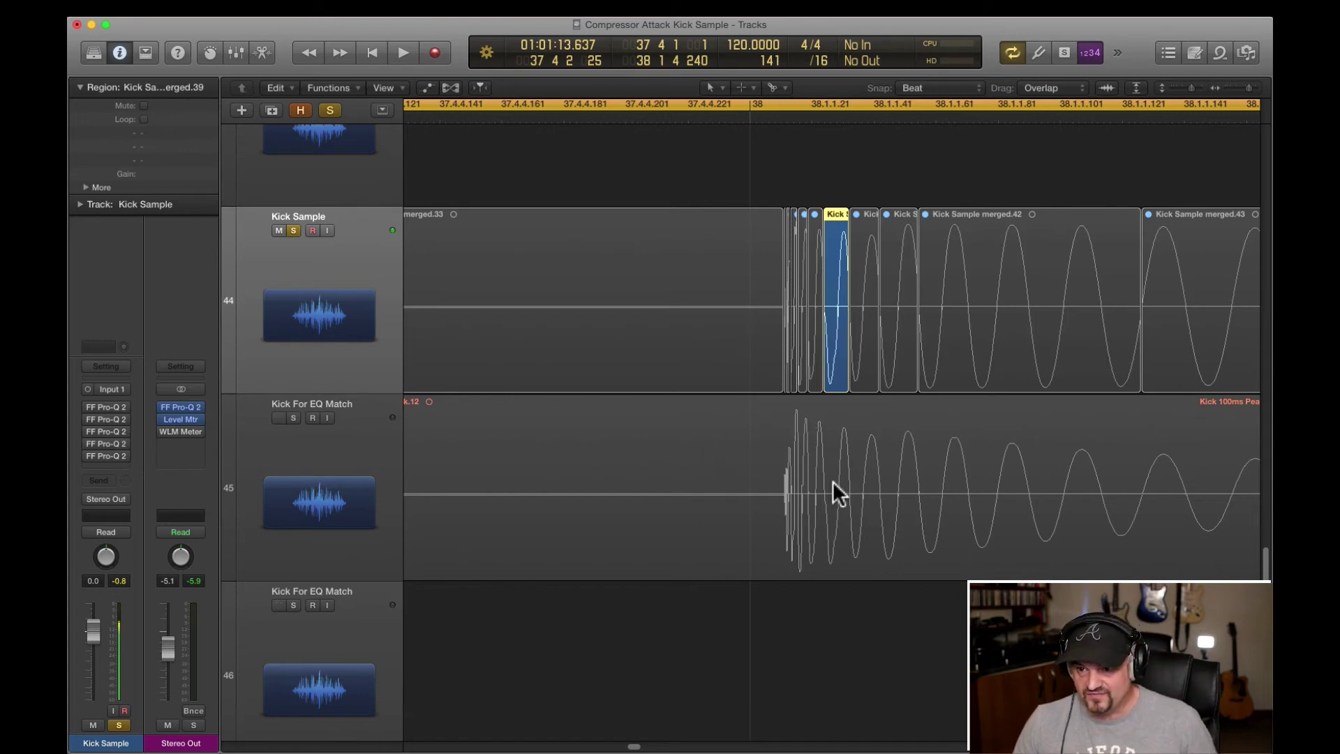
pyautogui.scroll(-5, 723, 496)
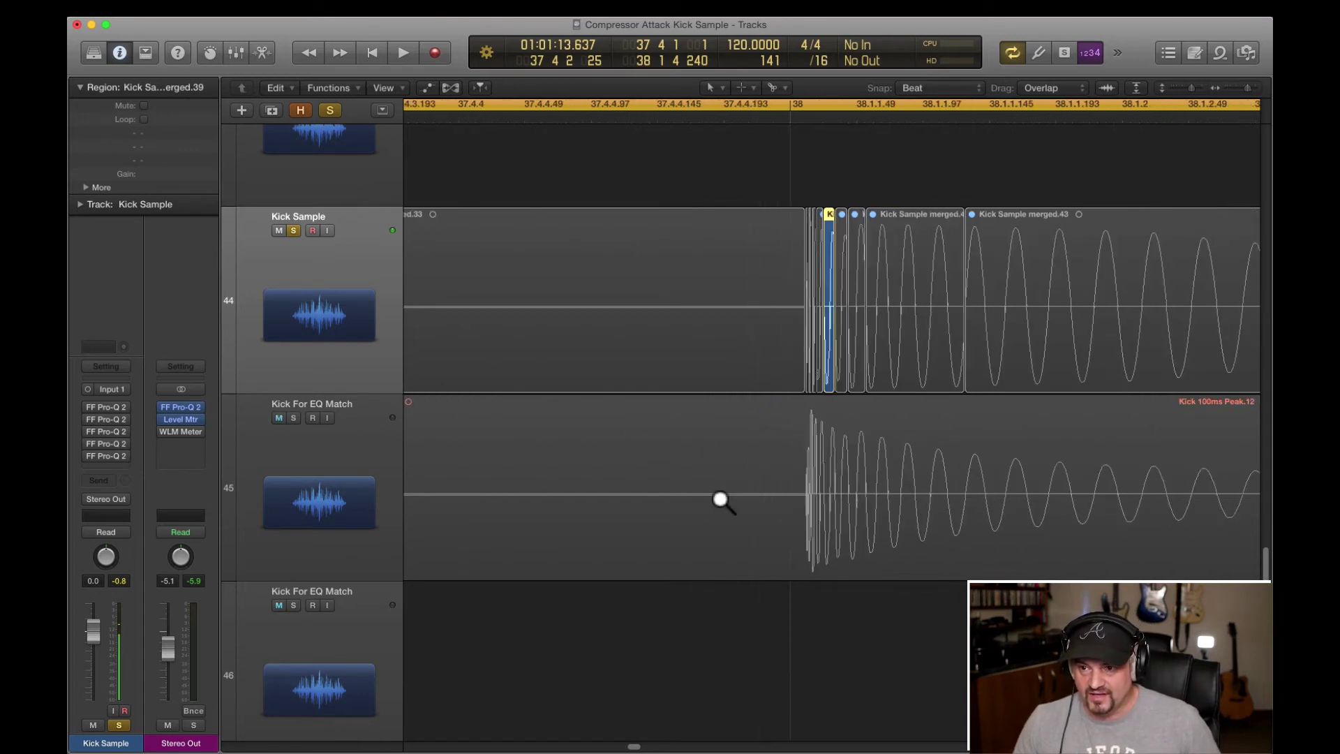
pyautogui.hotkey('ctrl', 'm')
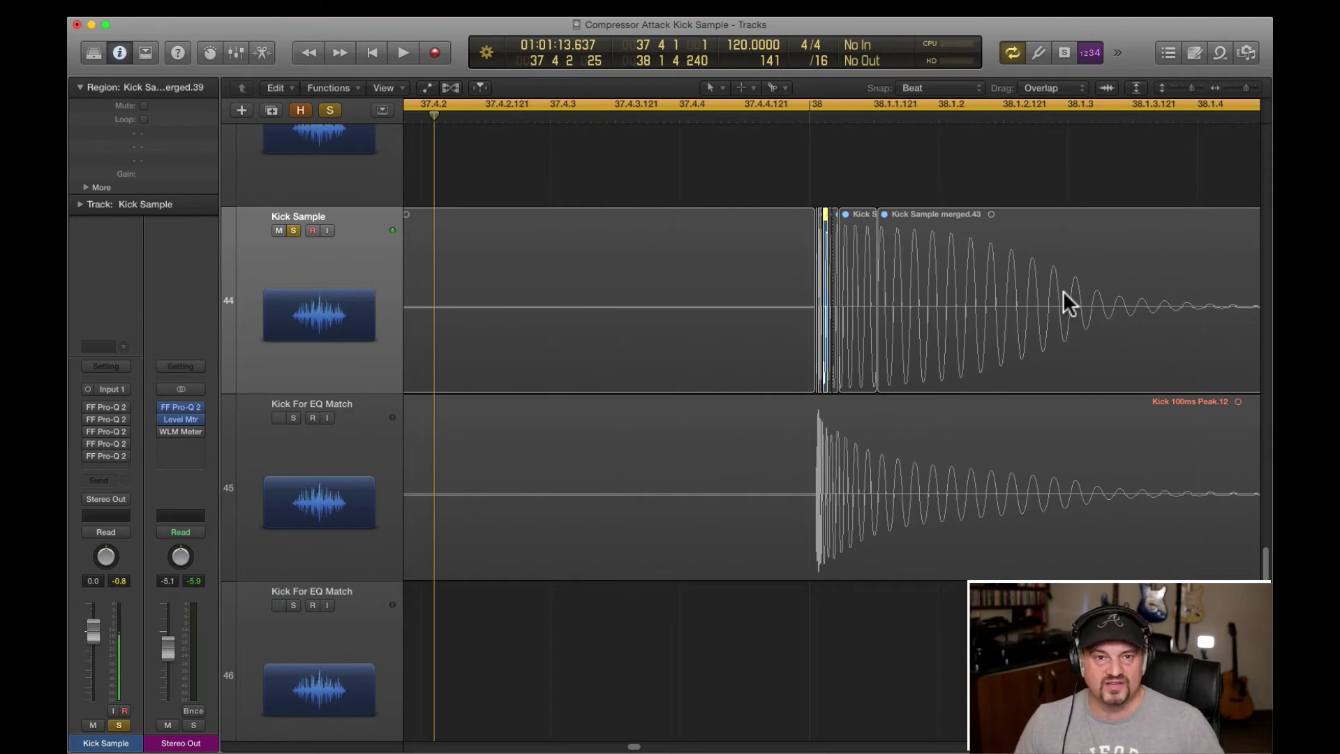
pyautogui.scroll(5, 470, 347)
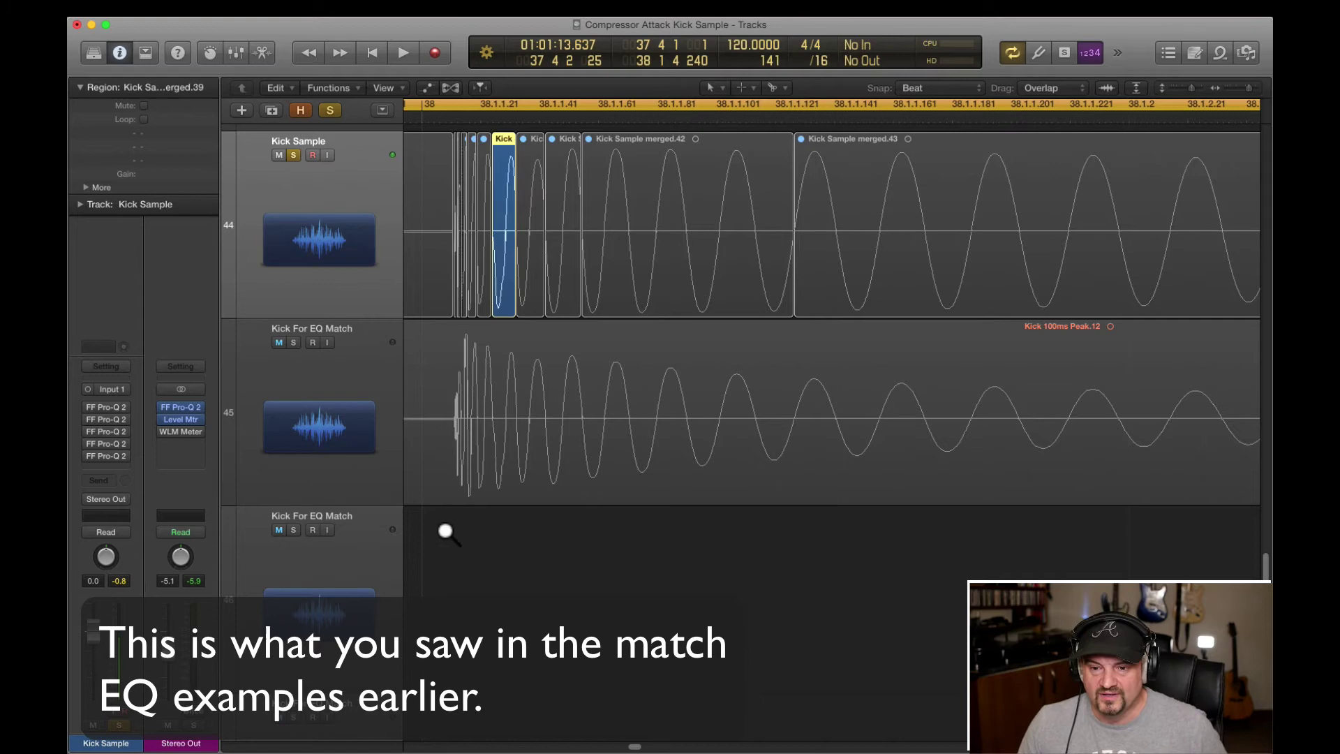
# Step: Zoom in and out on the kick waveforms, then choose a take from the kick take folder
pyautogui.keyDown('ctrl'); pyautogui.keyDown('alt'); pyautogui.click(527, 209); pyautogui.keyUp('alt'); pyautogui.keyUp('ctrl')
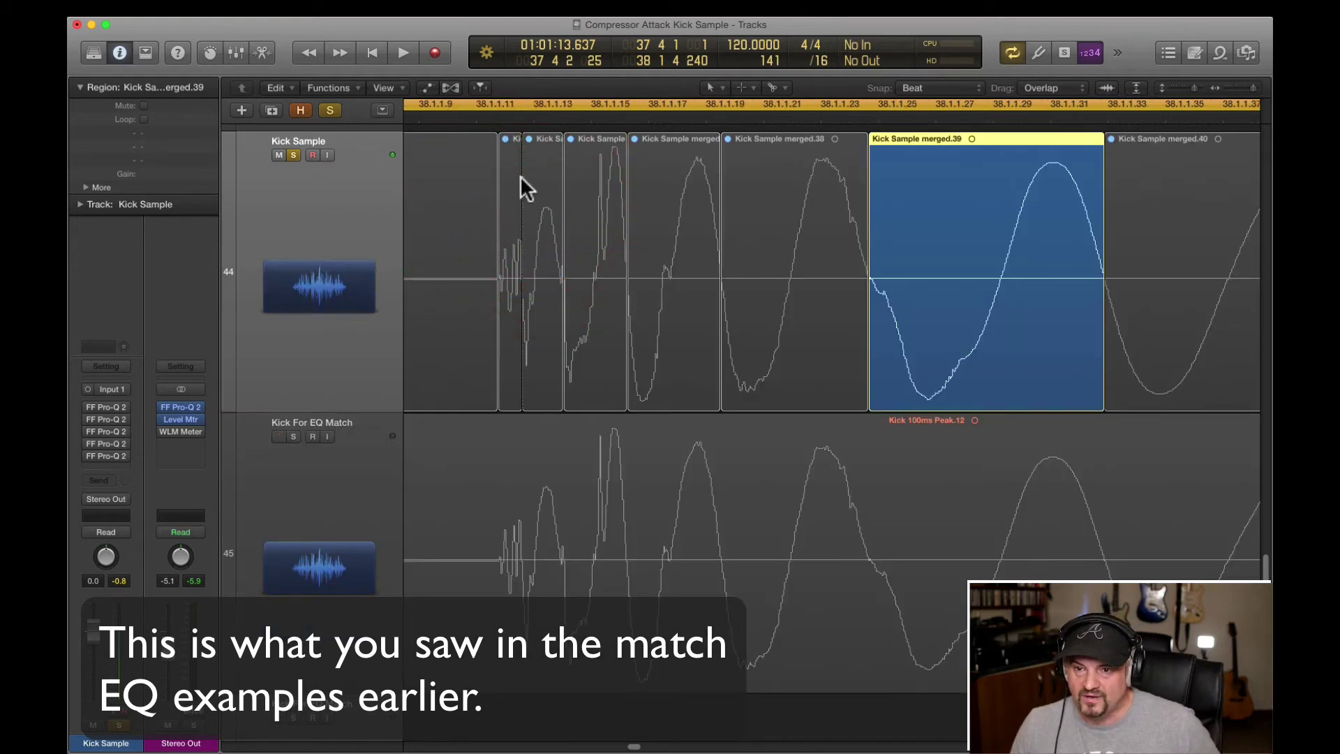
pyautogui.click(589, 170)
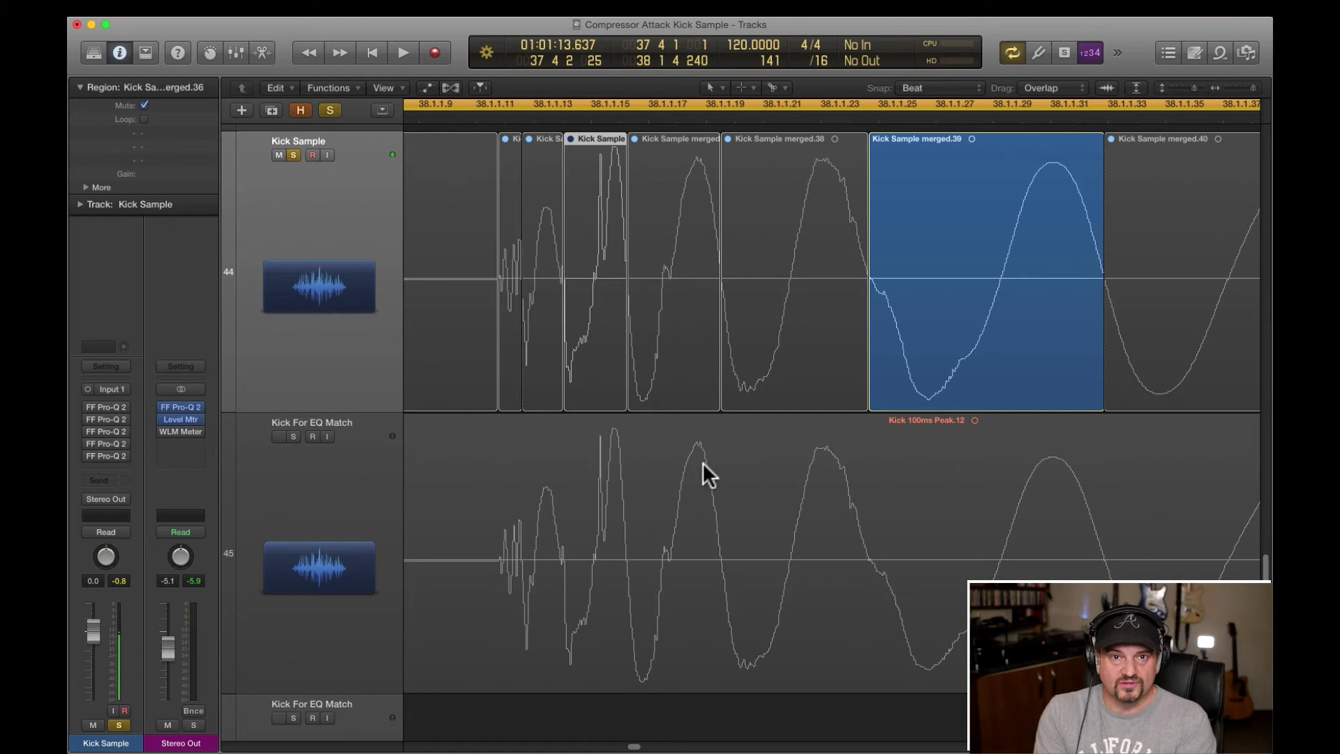
pyautogui.keyDown('ctrl'); pyautogui.keyDown('alt'); pyautogui.click(652, 592); pyautogui.keyUp('alt'); pyautogui.keyUp('ctrl')
pyautogui.keyDown('ctrl'); pyautogui.keyDown('alt'); pyautogui.click(652, 592); pyautogui.keyUp('alt'); pyautogui.keyUp('ctrl')
pyautogui.keyDown('ctrl'); pyautogui.keyDown('alt'); pyautogui.click(652, 592); pyautogui.keyUp('alt'); pyautogui.keyUp('ctrl')
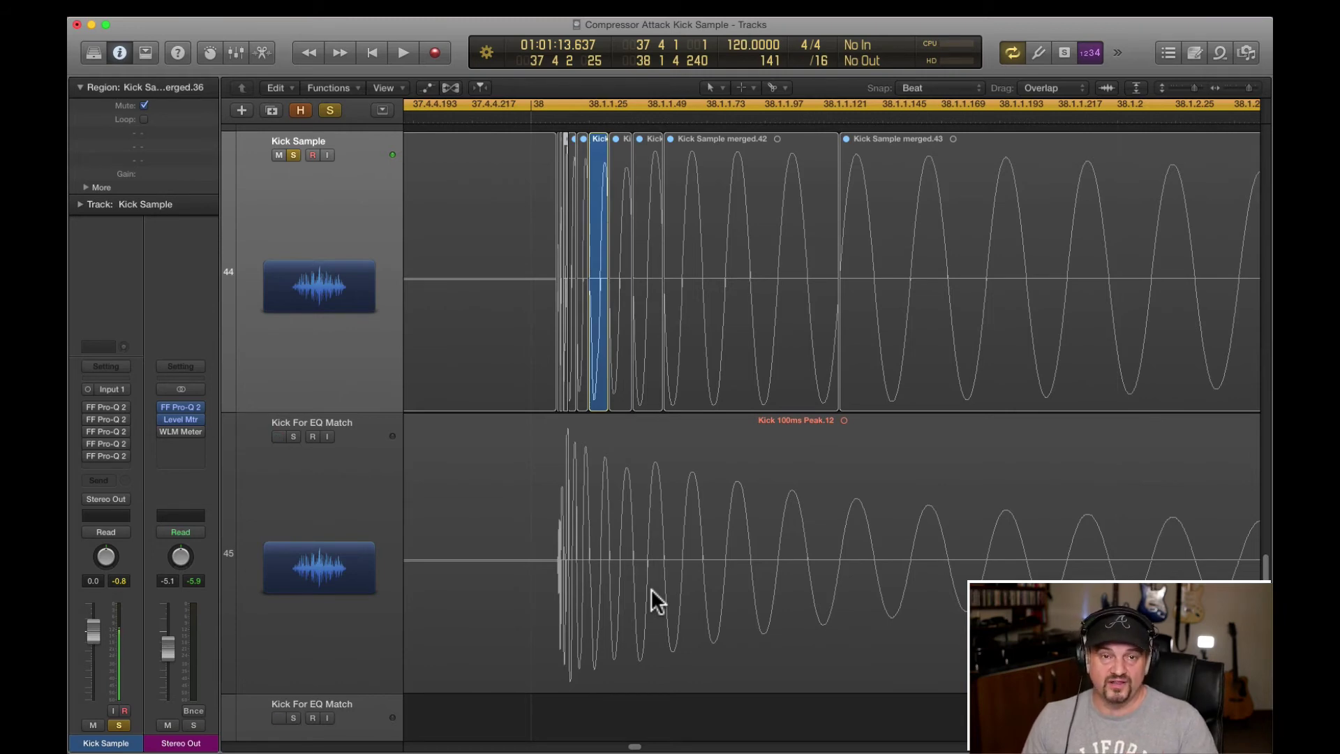
pyautogui.keyDown('ctrl'); pyautogui.keyDown('alt'); pyautogui.click(612, 525); pyautogui.keyUp('alt'); pyautogui.keyUp('ctrl')
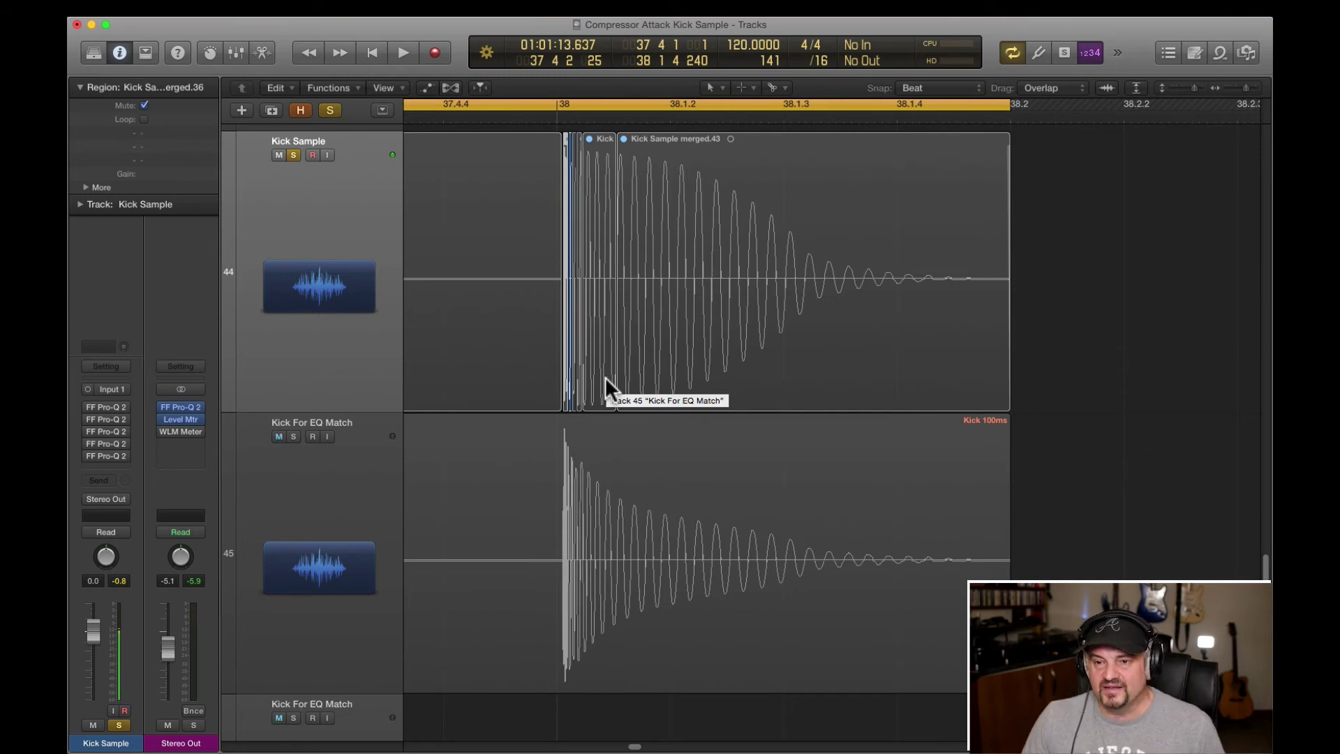
pyautogui.click(601, 139)
pyautogui.click(668, 257)
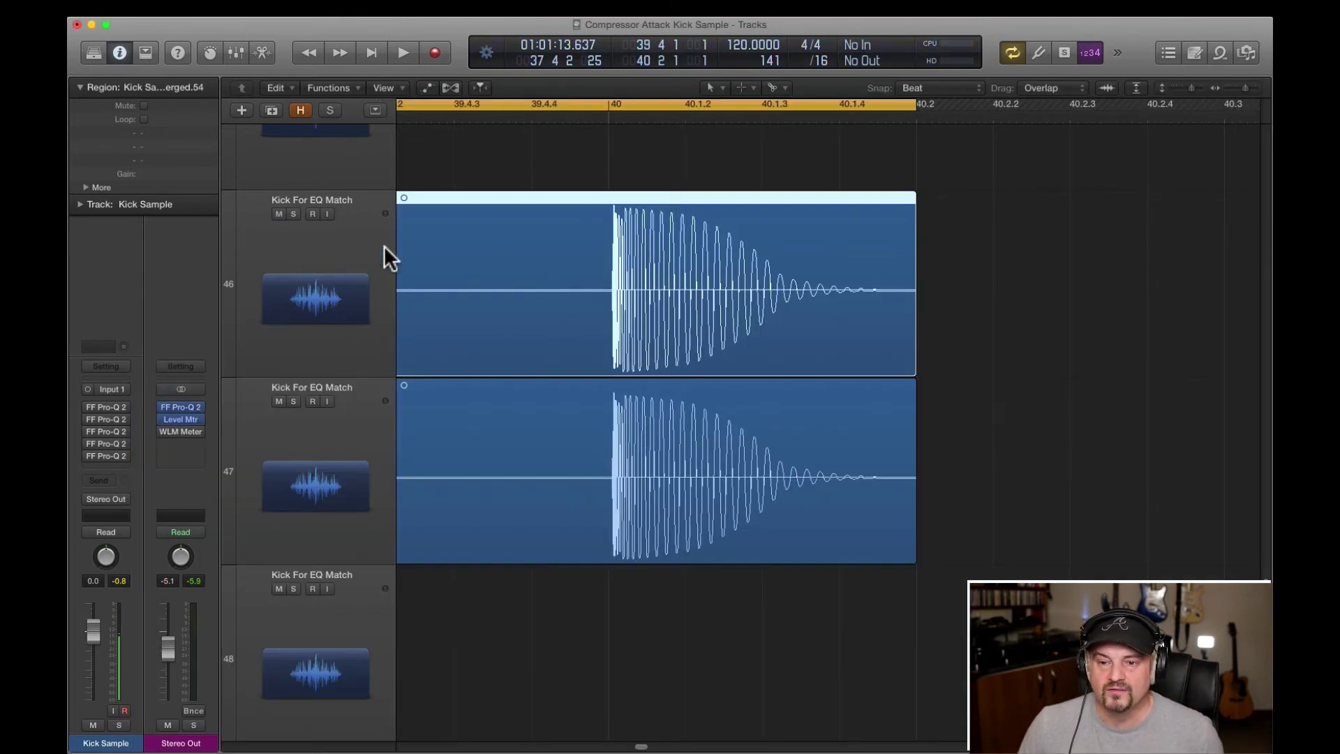
# Step: Select Kick For EQ Match track 46 and open its Compressor and Gain plugin windows
pyautogui.click(353, 260)
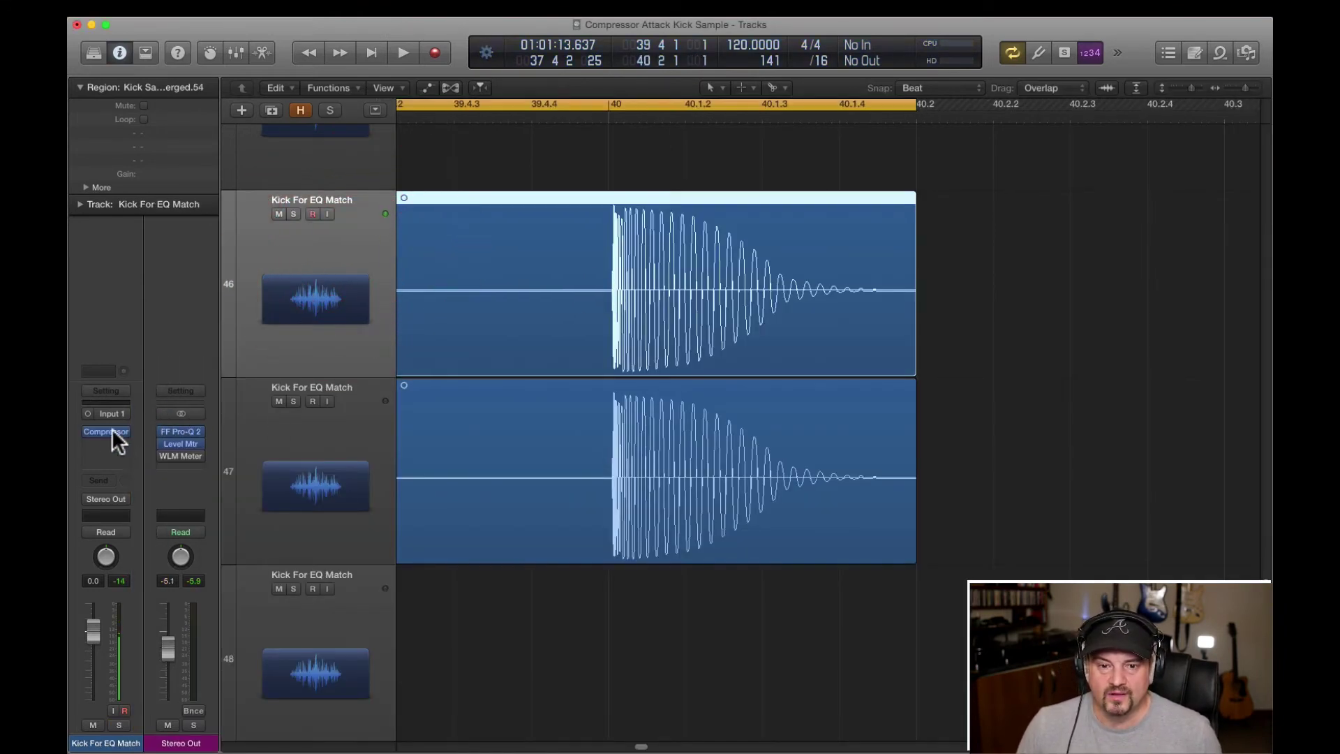
pyautogui.click(332, 428)
pyautogui.click(363, 265)
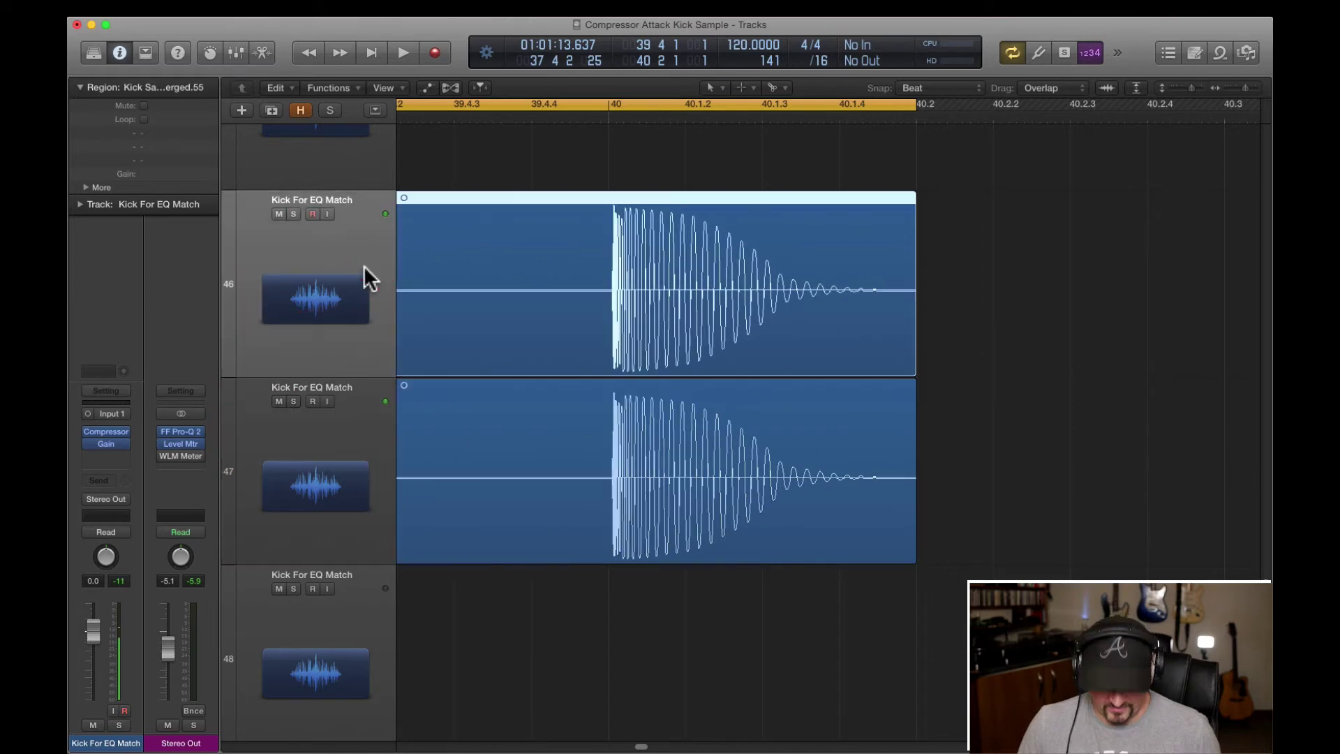
pyautogui.press('v')
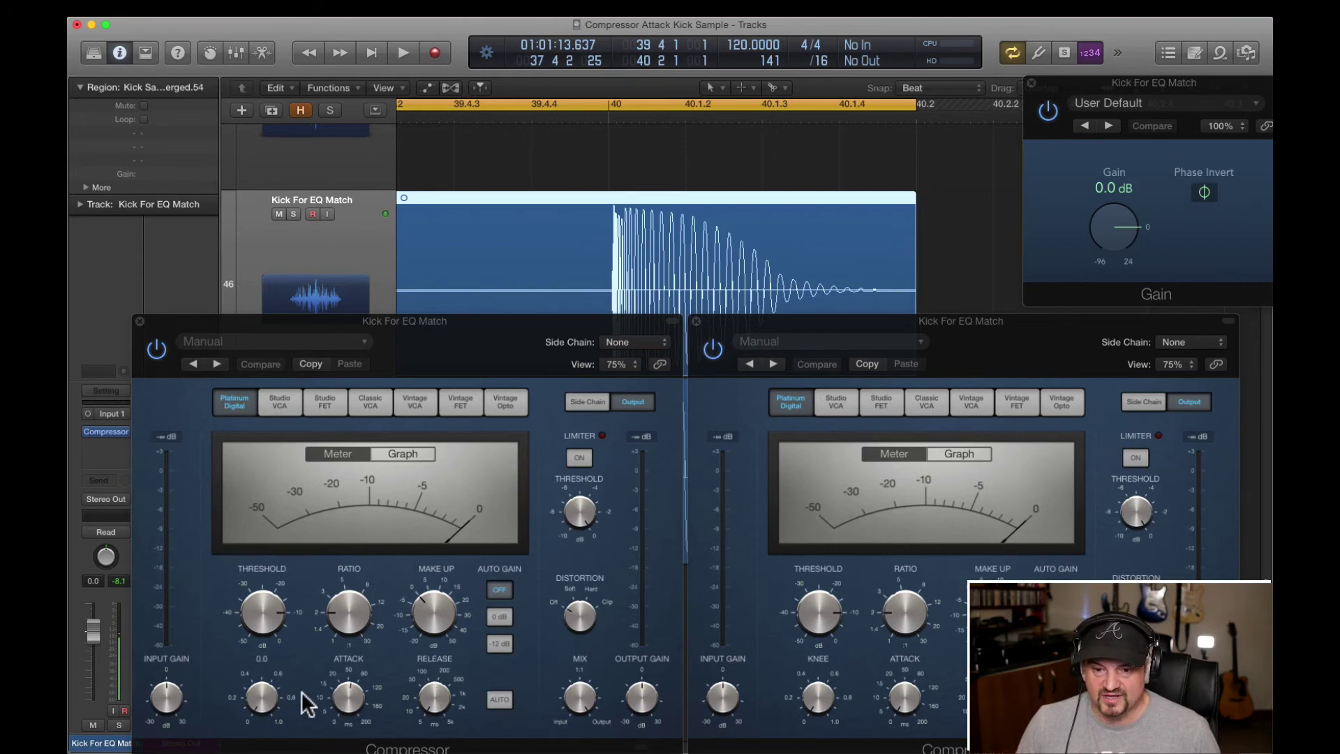
# Step: Set the left Compressor's attack to about 1 ms, play back, and position Stereo Out's Pro-Q 2 window
pyautogui.moveTo(351, 700)
pyautogui.moveTo(352, 700); pyautogui.dragTo(351, 691)
pyautogui.scroll(-2, 659, 258)
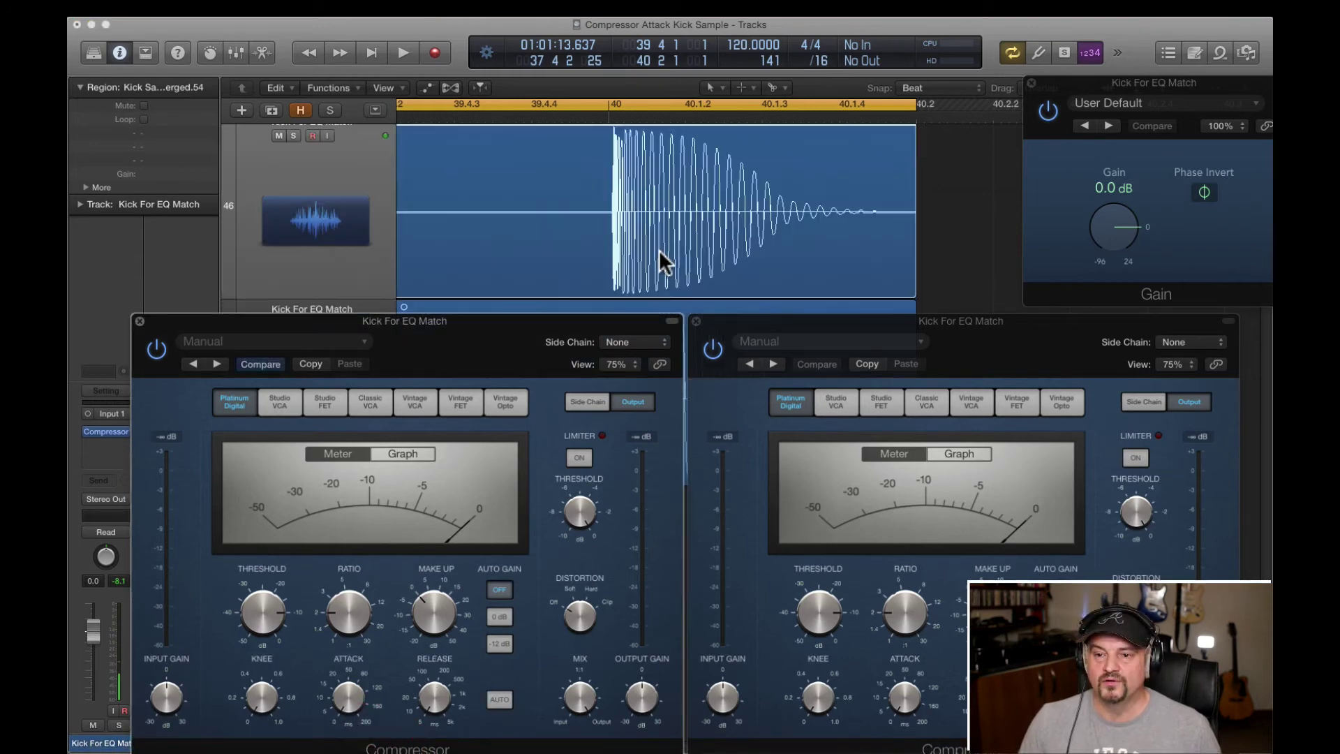
pyautogui.scroll(-4, 633, 252)
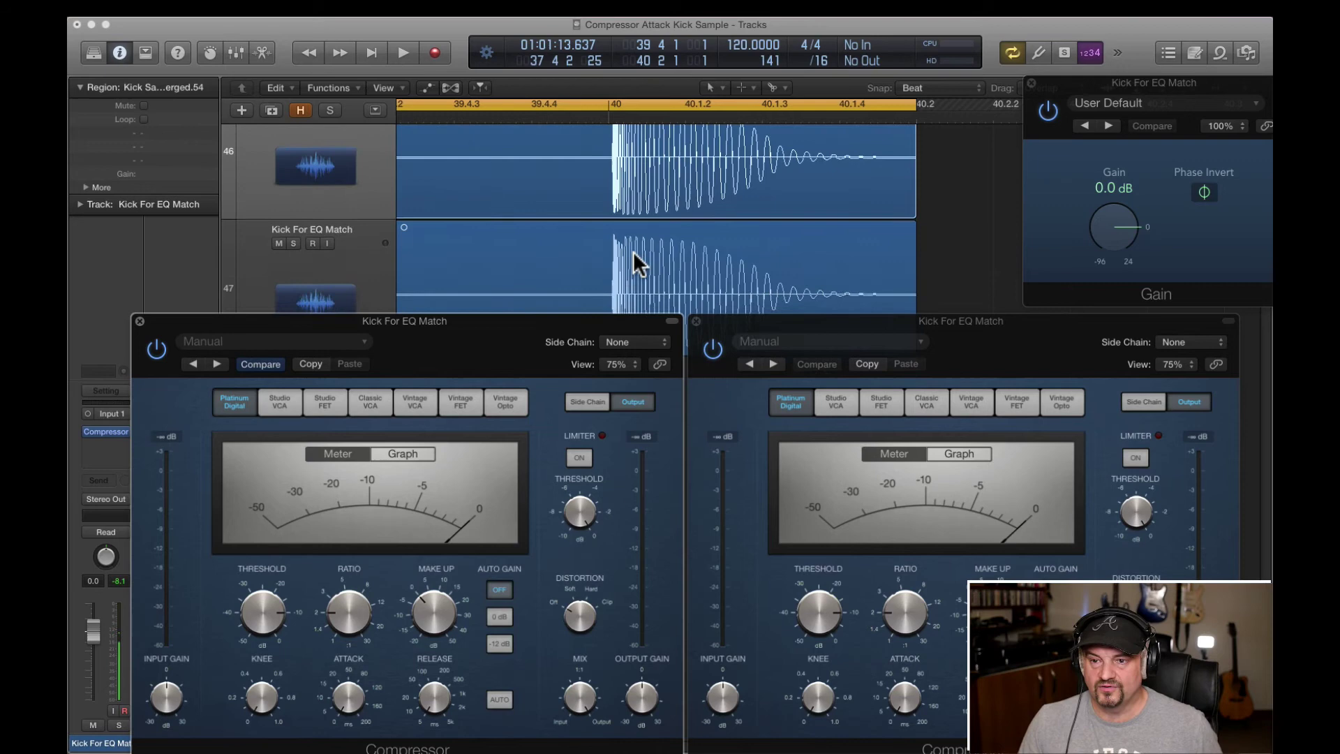
pyautogui.scroll(2, 632, 253)
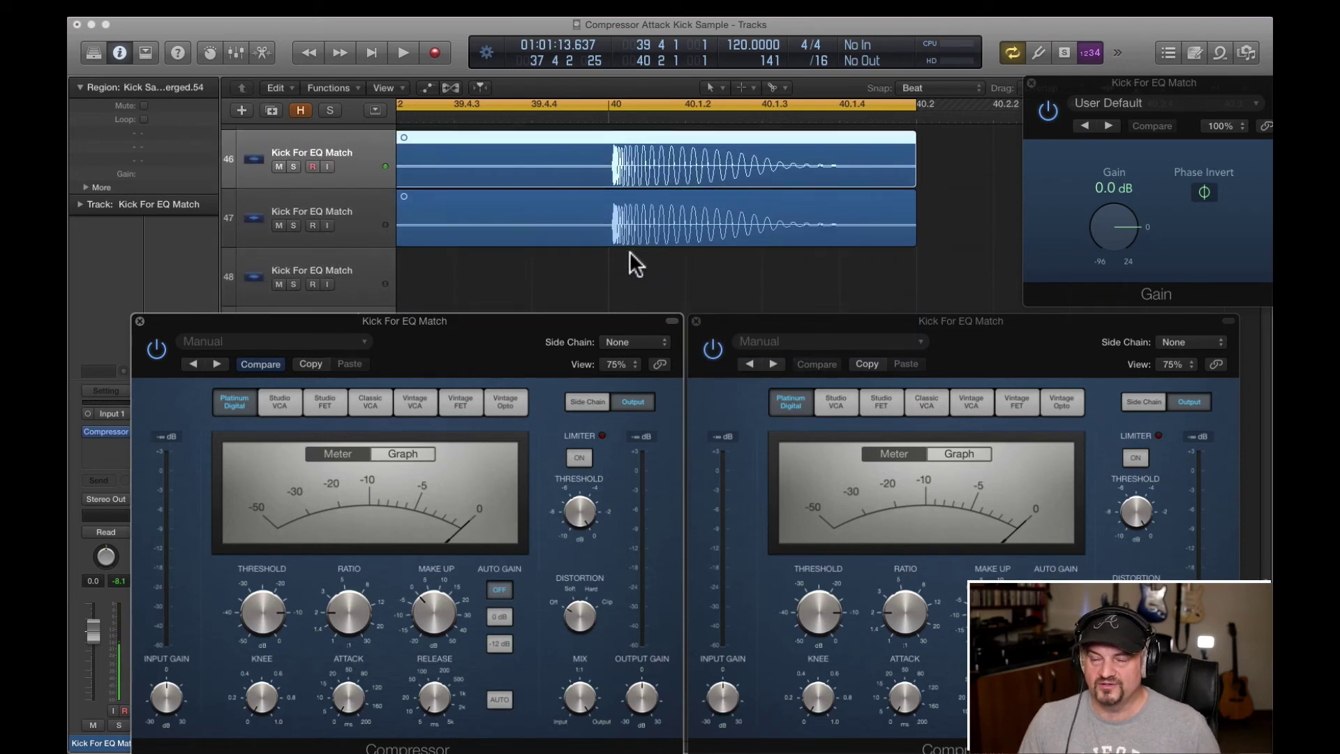
pyautogui.press('space')
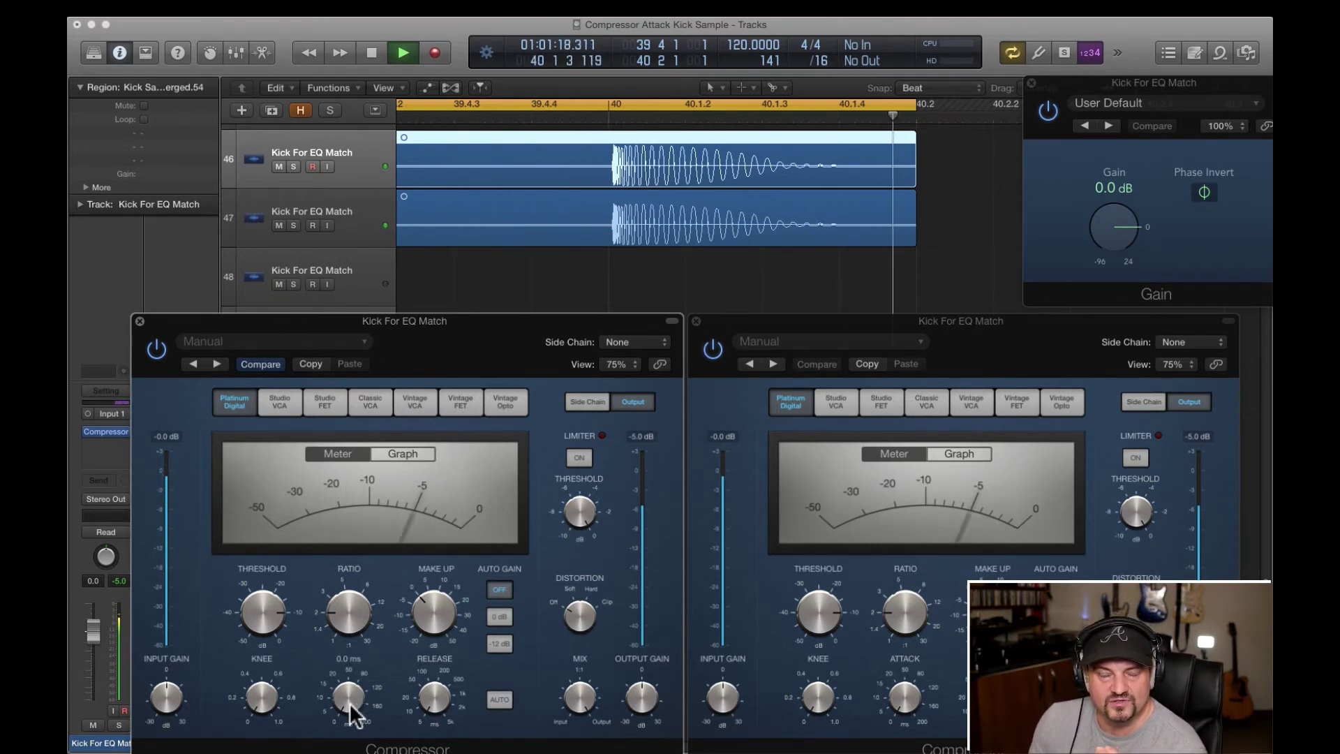
pyautogui.moveTo(351, 704); pyautogui.dragTo(350, 705)
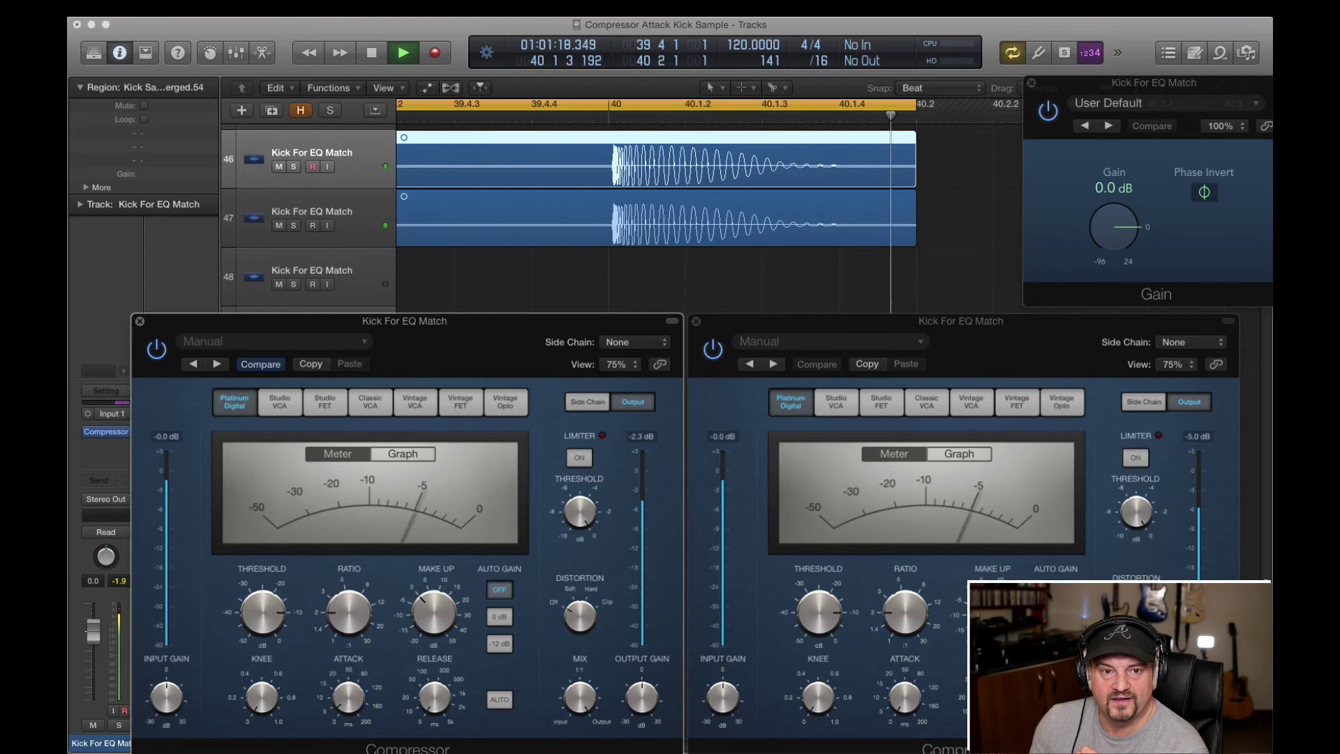
pyautogui.moveTo(1072, 324); pyautogui.dragTo(1087, 318)
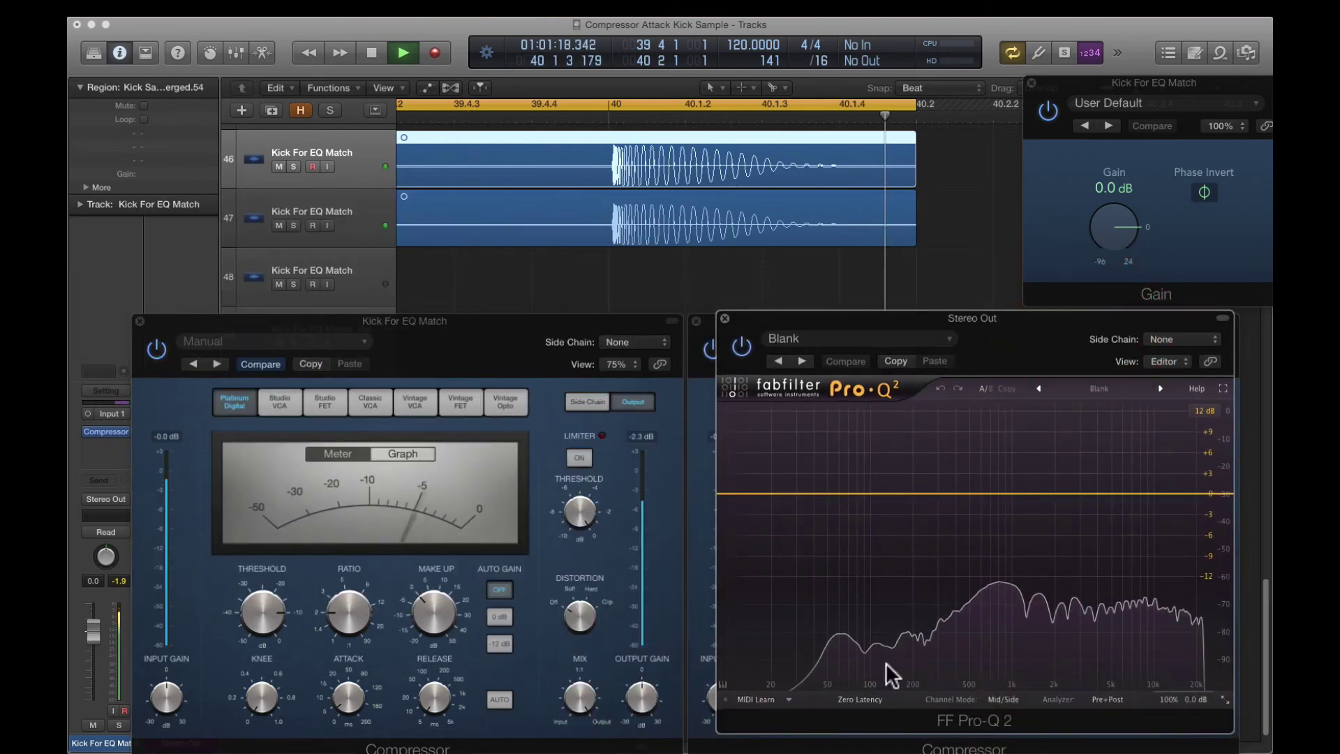
# Step: Try compressor attack values from 2.5 ms up to 143 ms and back to 98 ms while listening
pyautogui.click(353, 707)
pyautogui.moveTo(353, 707); pyautogui.dragTo(352, 708)
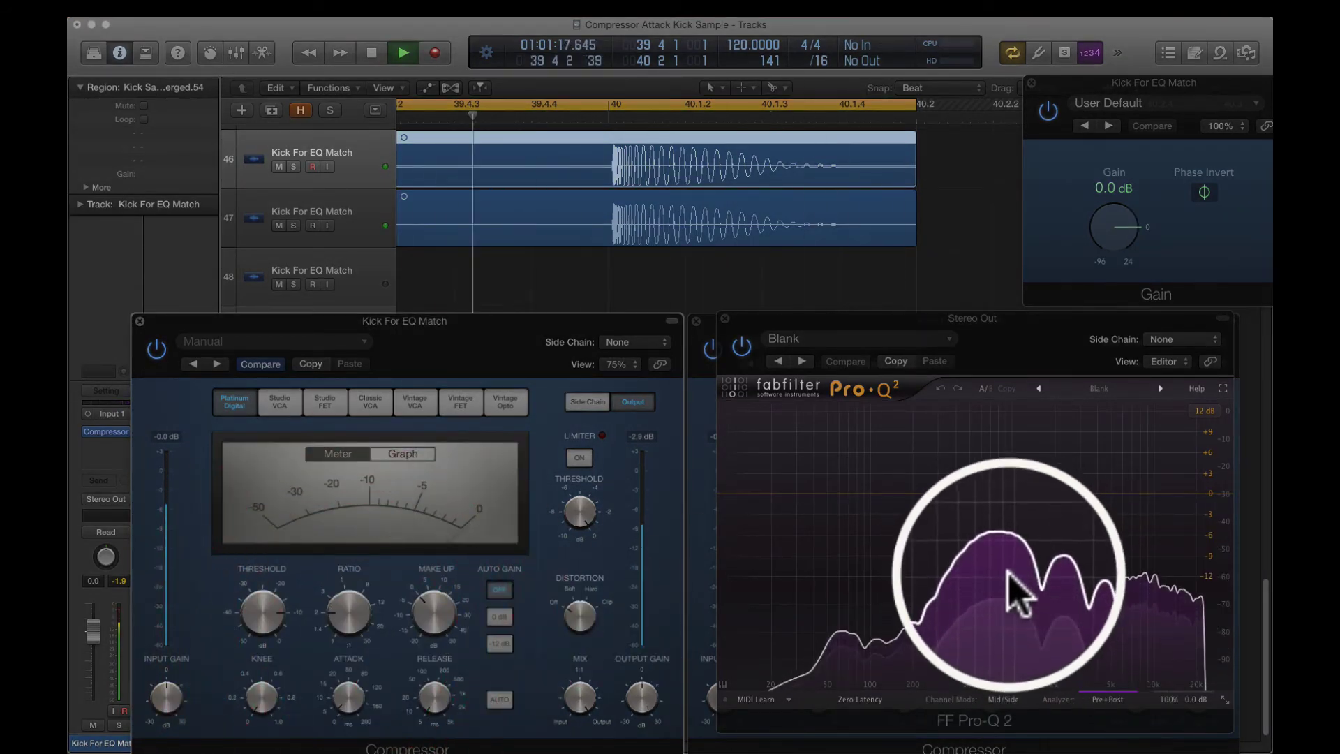
pyautogui.moveTo(350, 703); pyautogui.dragTo(375, 625)
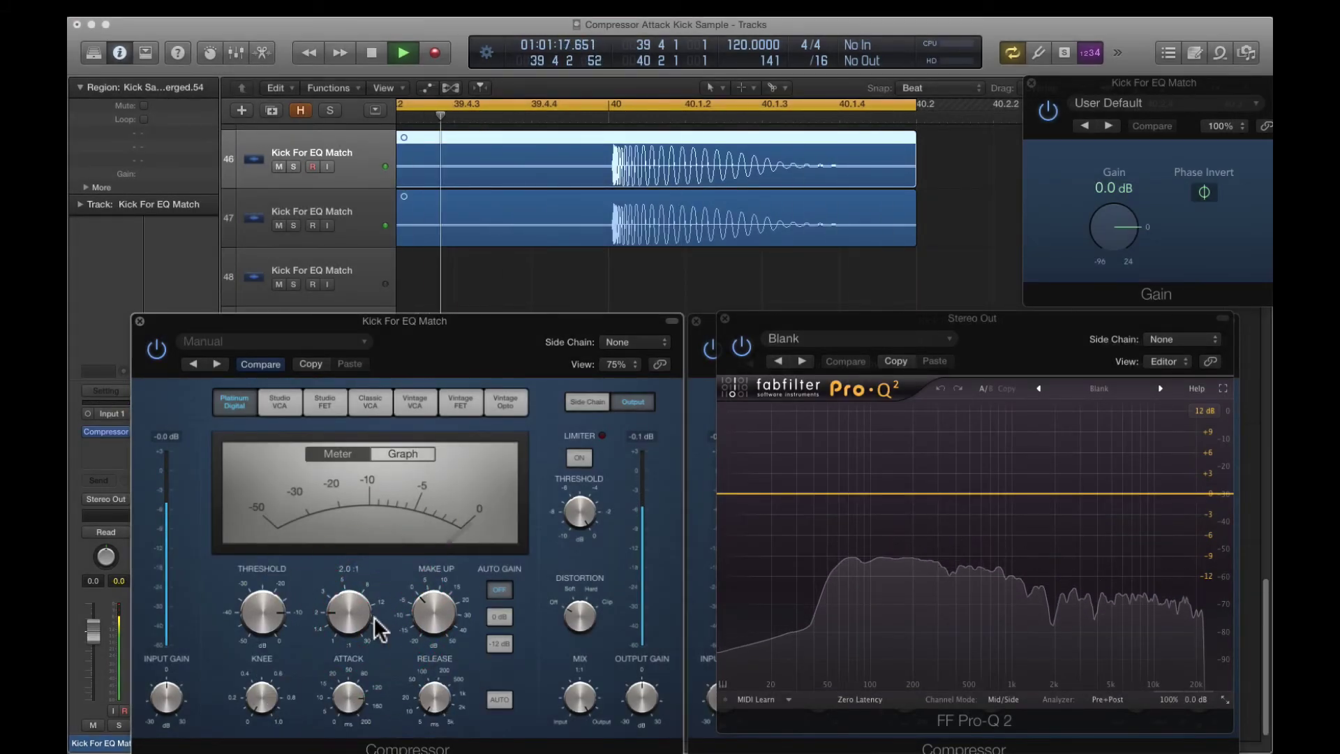
pyautogui.moveTo(356, 701); pyautogui.dragTo(356, 751)
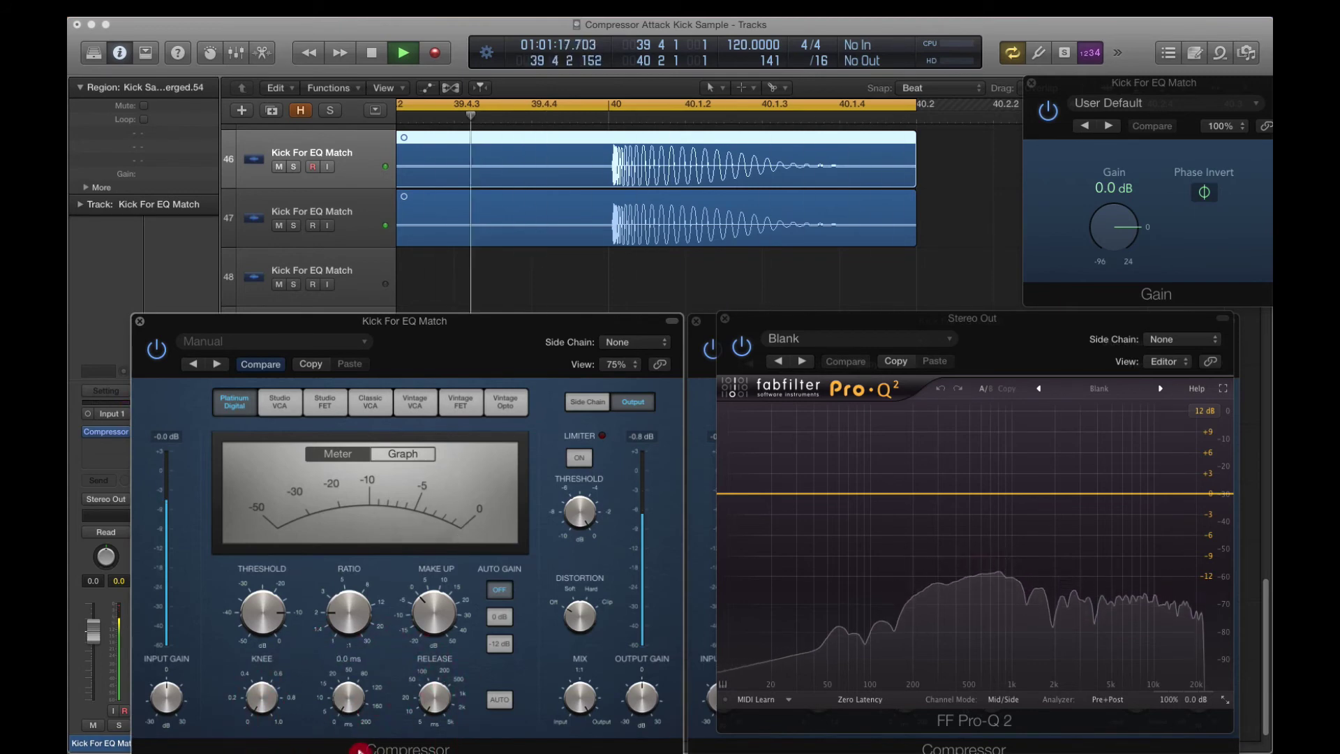
pyautogui.moveTo(361, 750)
pyautogui.press('space')
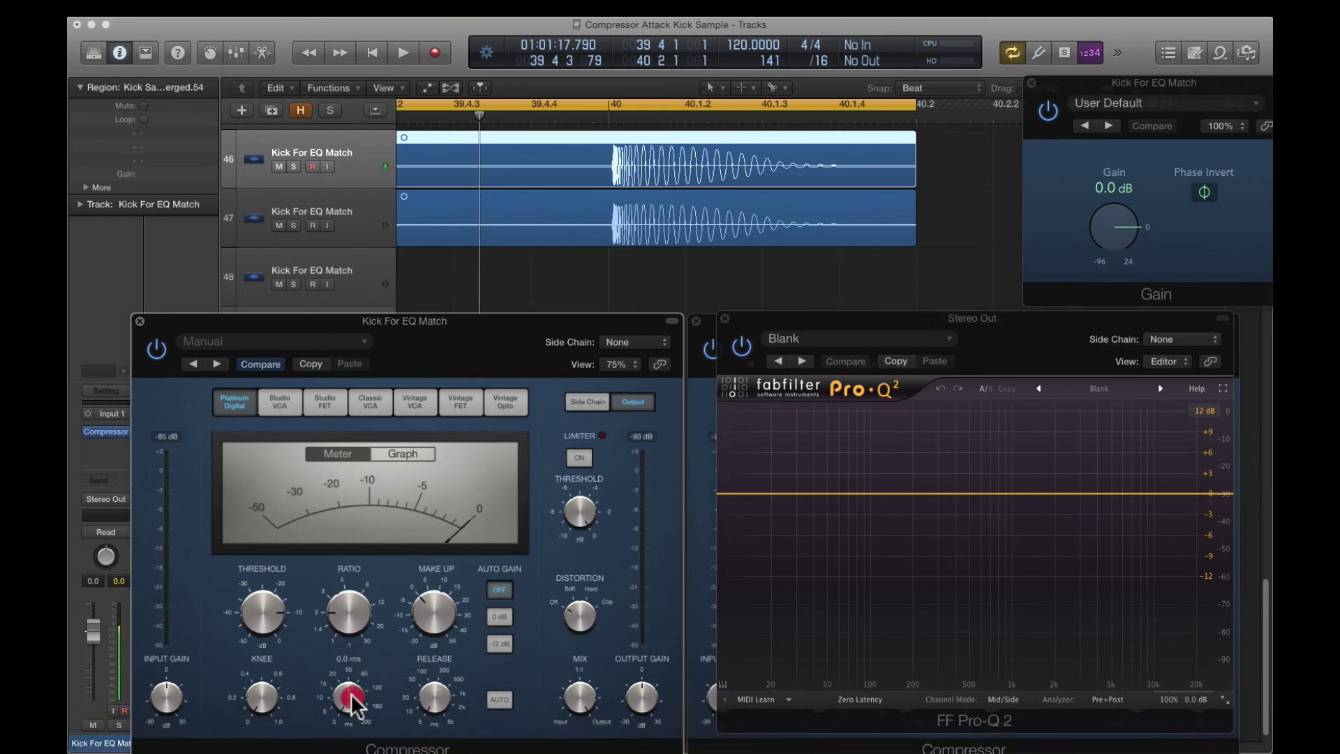
pyautogui.press('space')
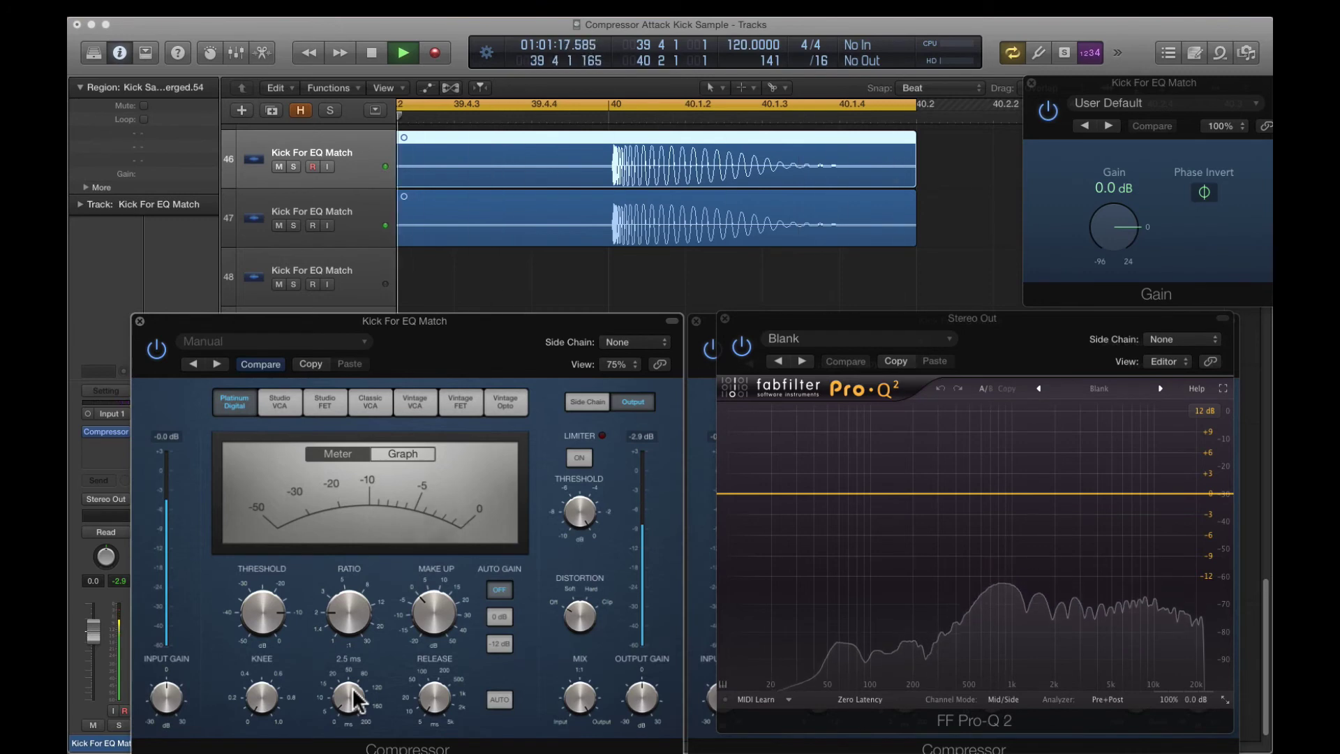
pyautogui.press('space')
# Step: Lengthen the attack from 2.5 ms, then set it to 0.0 ms and play the kick through it
pyautogui.moveTo(347, 695); pyautogui.dragTo(351, 653)
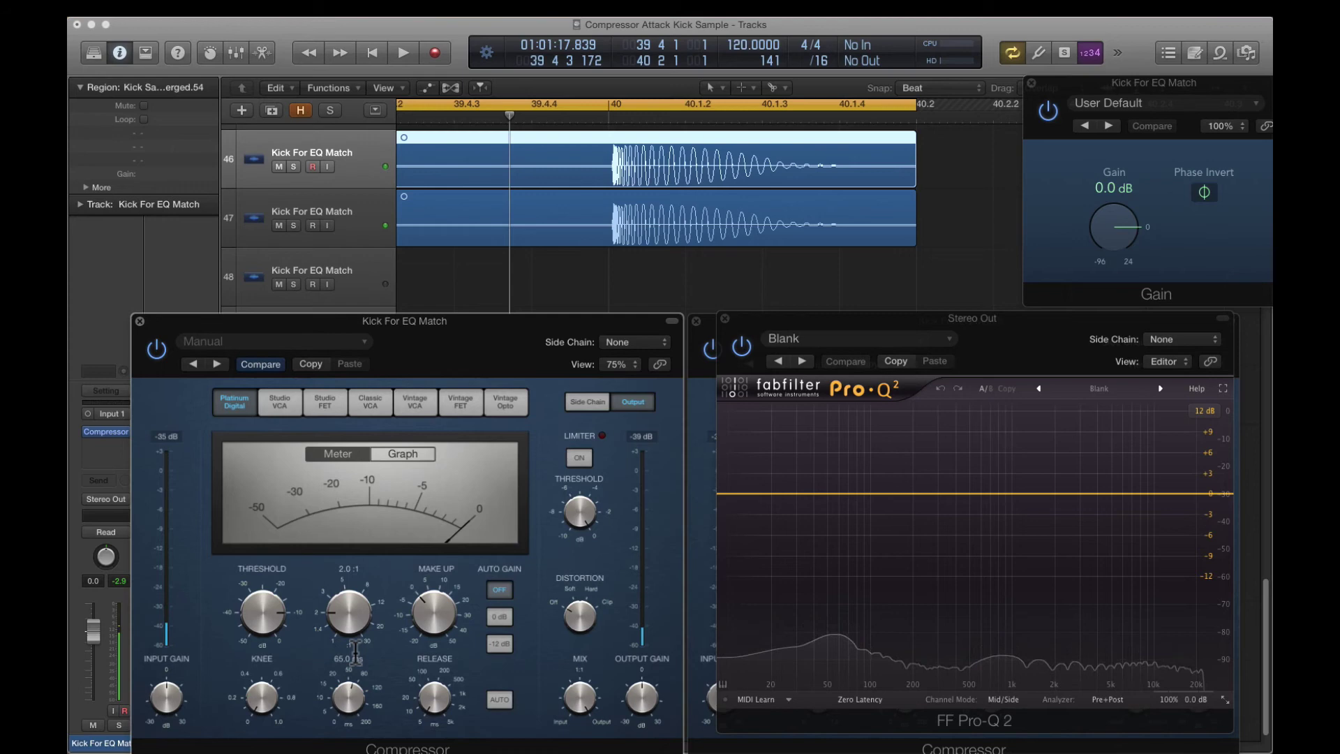
pyautogui.press('space')
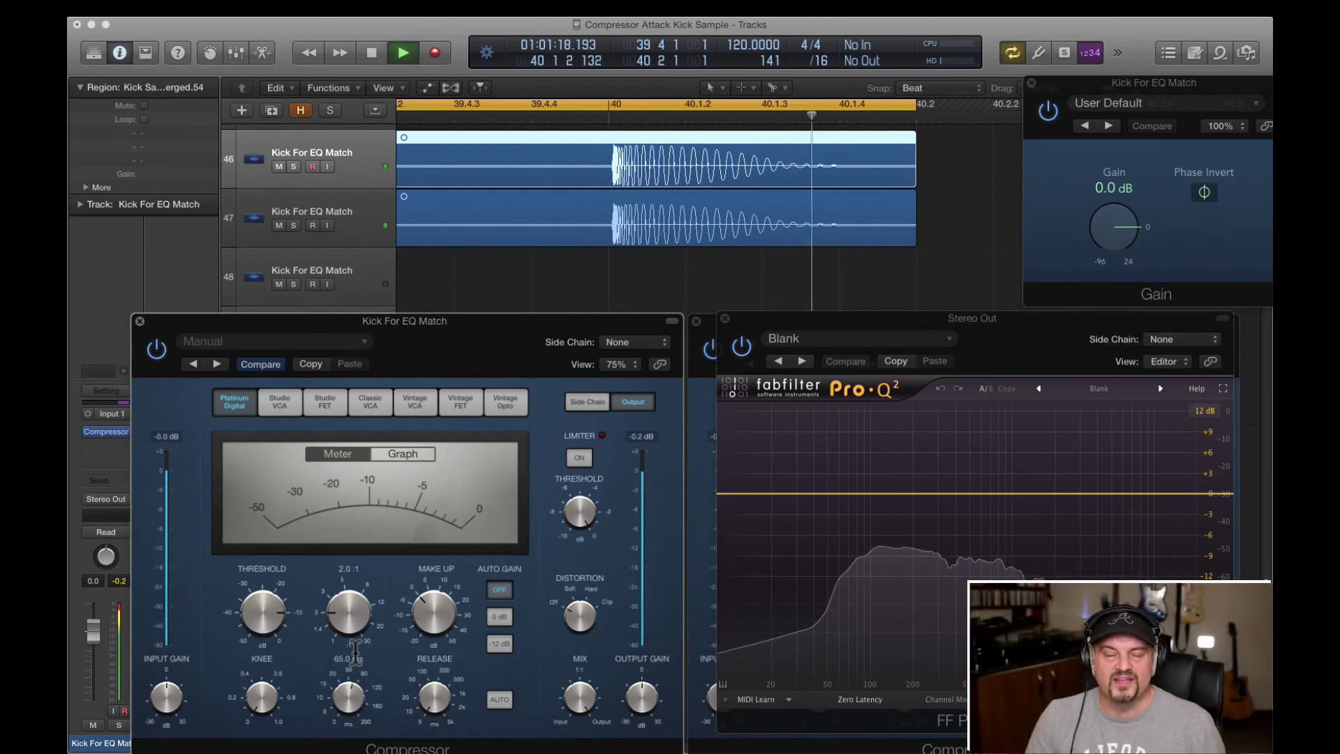
pyautogui.press('space')
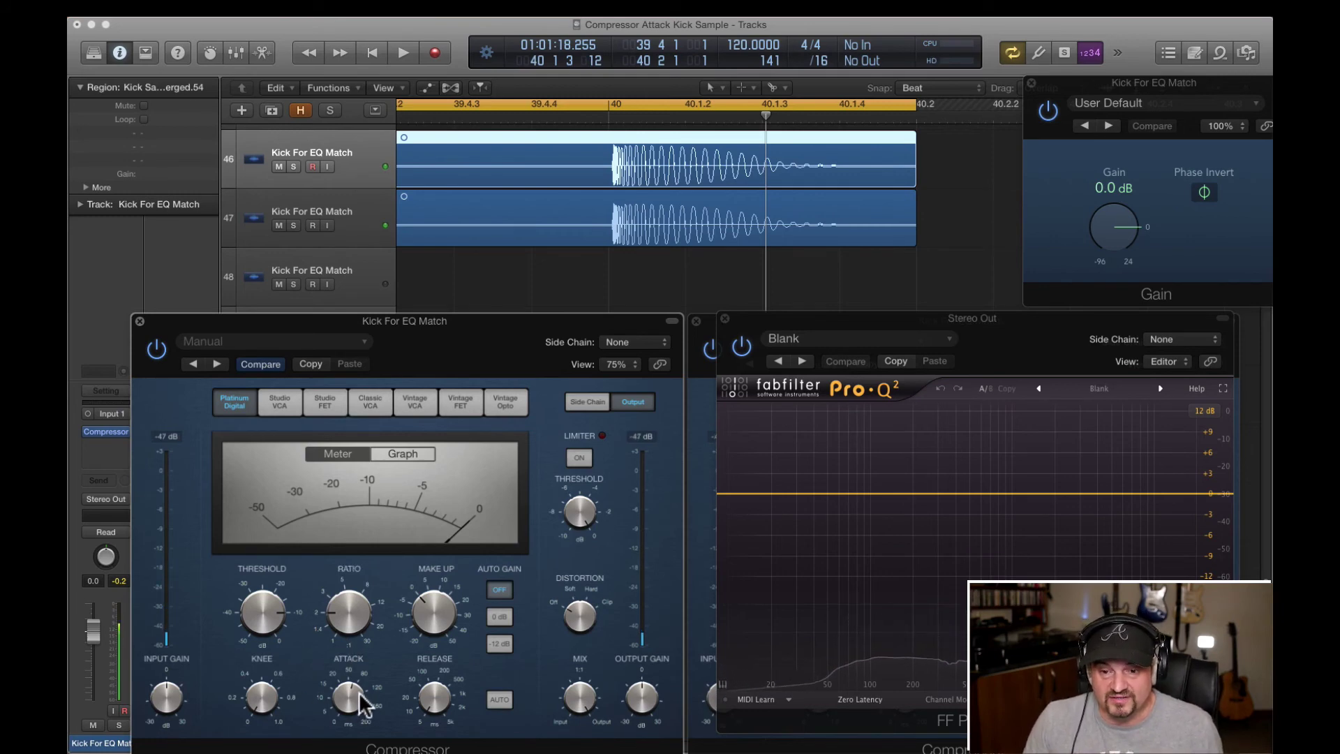
pyautogui.moveTo(351, 698); pyautogui.dragTo(356, 712)
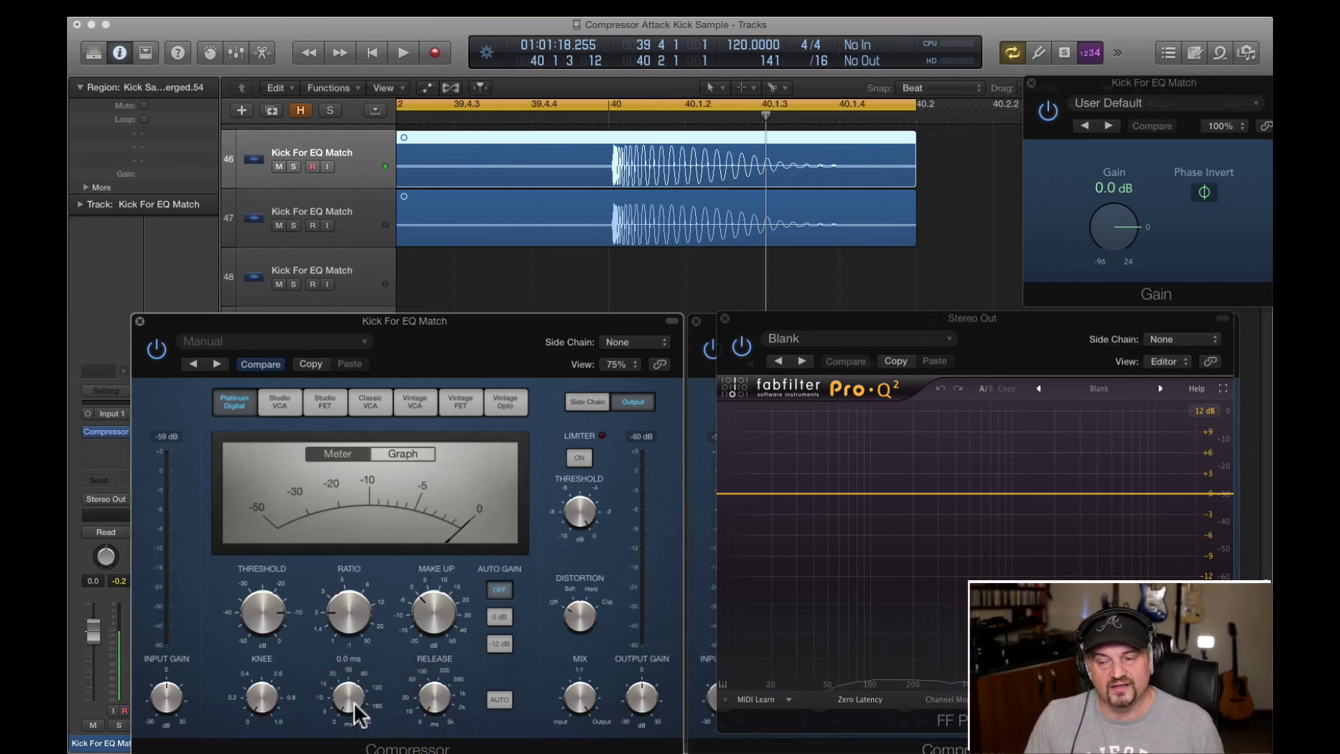
pyautogui.press('space')
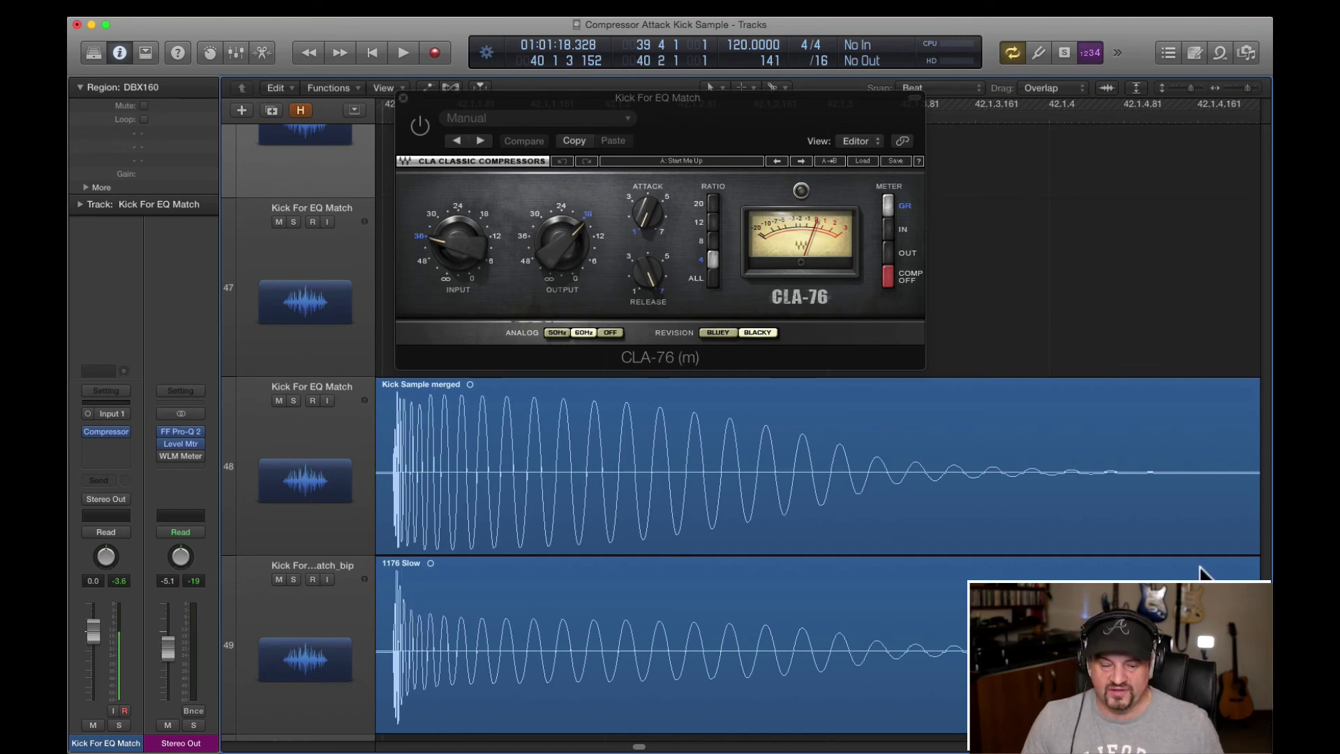
# Step: Check the CLA-76 preset list, then switch to the API2500 screenset
pyautogui.click(503, 118)
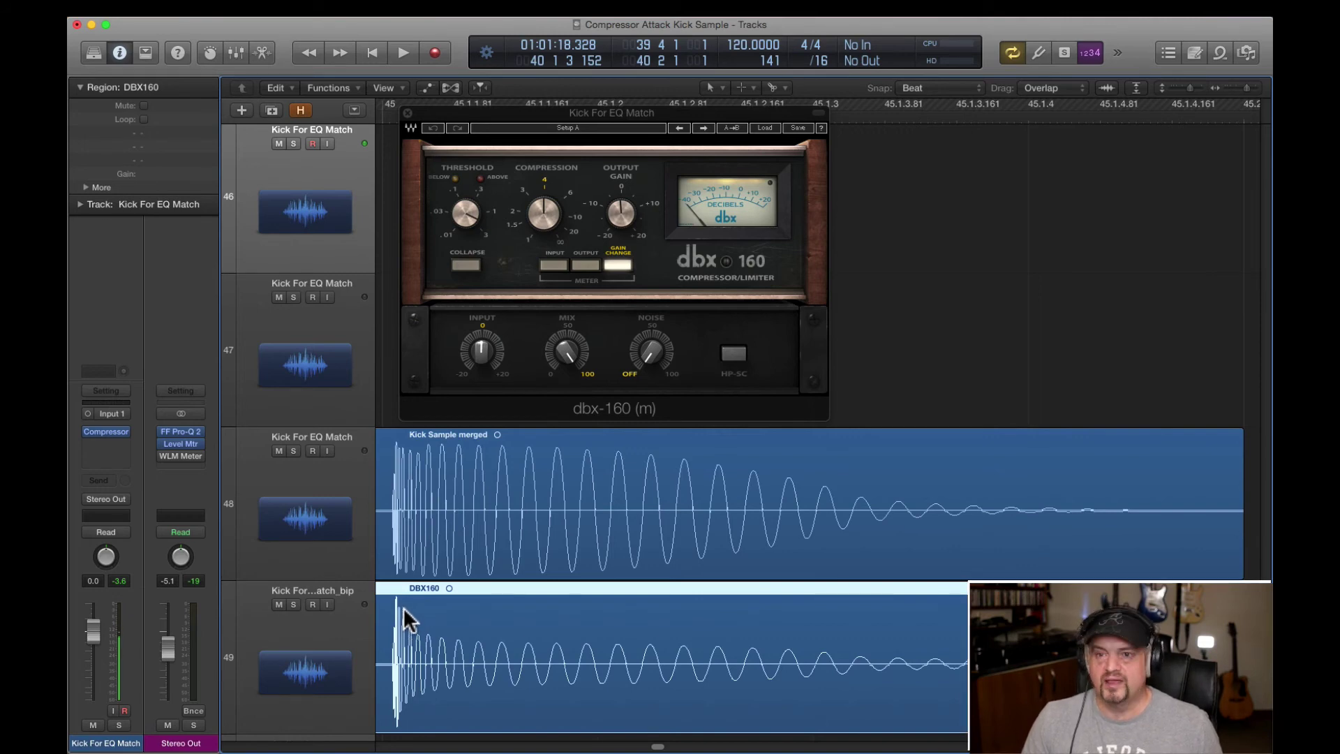
pyautogui.click(503, 13)
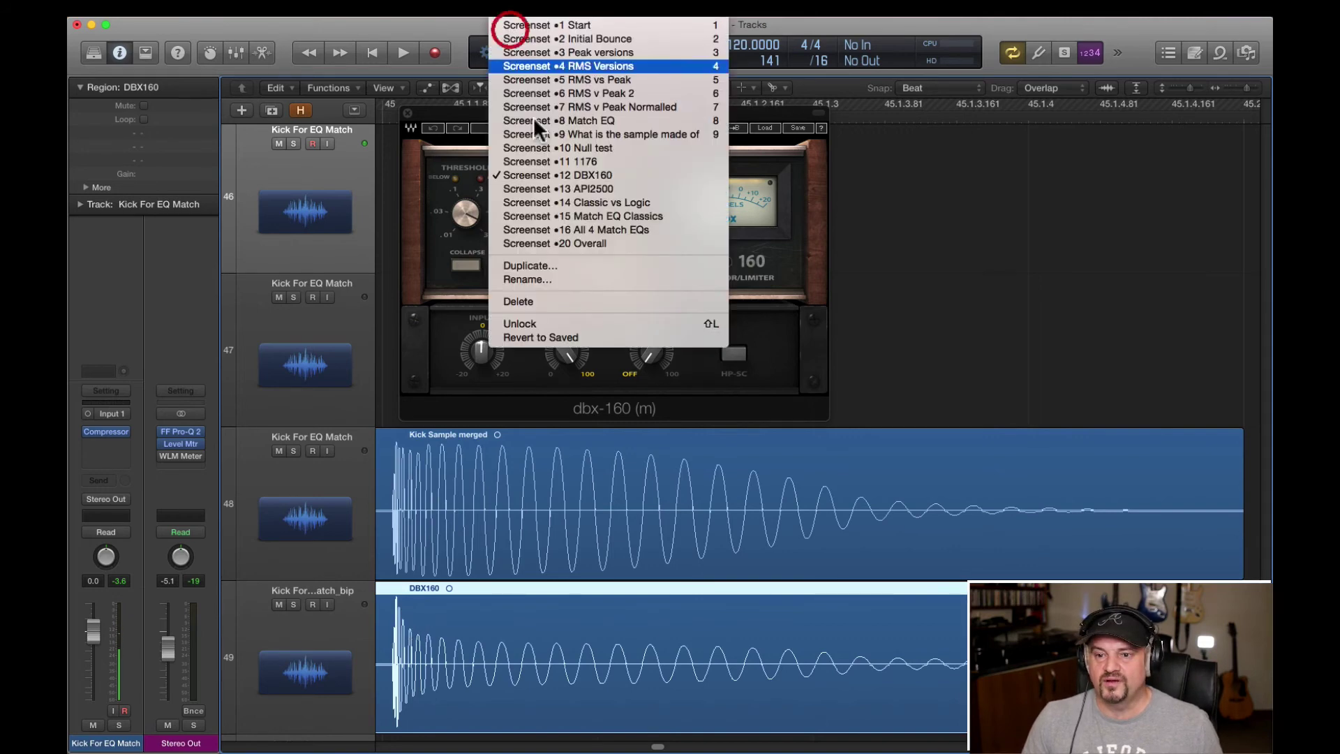
pyautogui.click(627, 189)
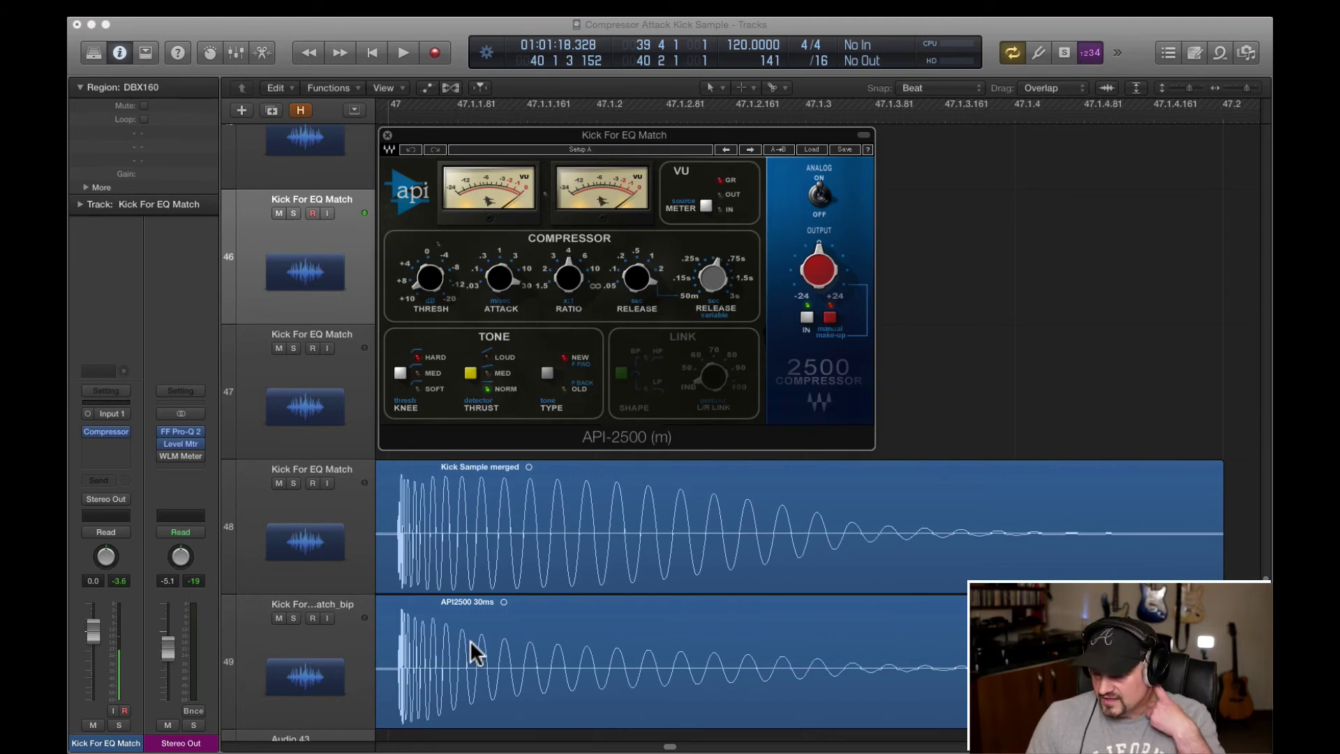
pyautogui.click(495, 7)
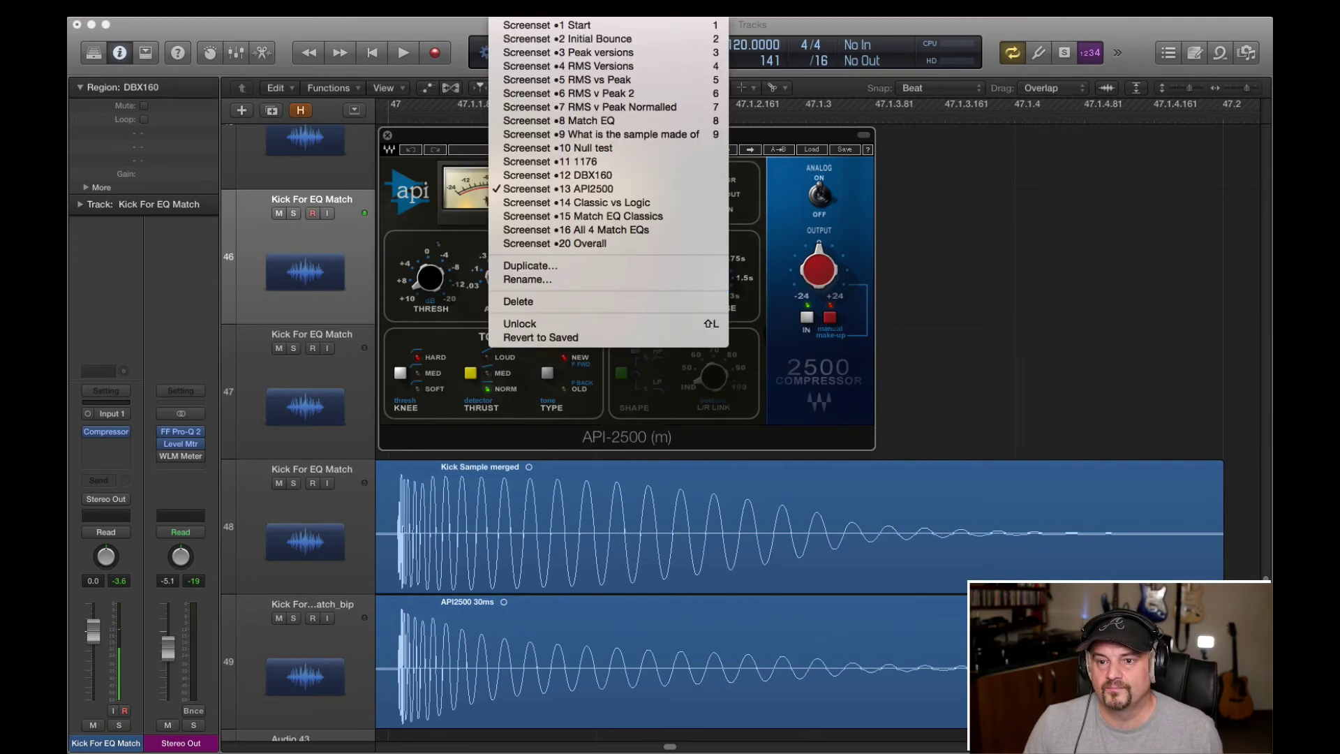
# Step: Switch to the Classic vs Logic screenset and line up the 1176 Slow bounce against the peak bounces
pyautogui.click(659, 201)
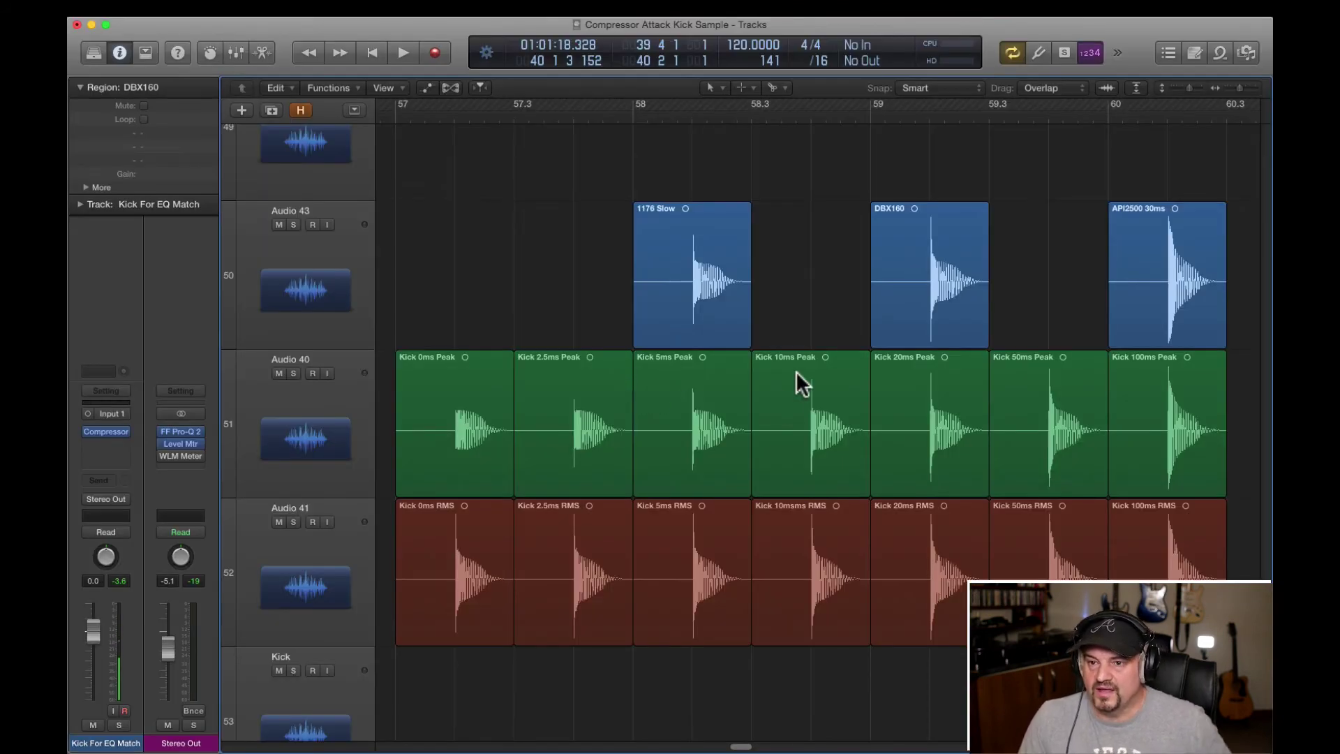
pyautogui.click(760, 137)
pyautogui.click(698, 274)
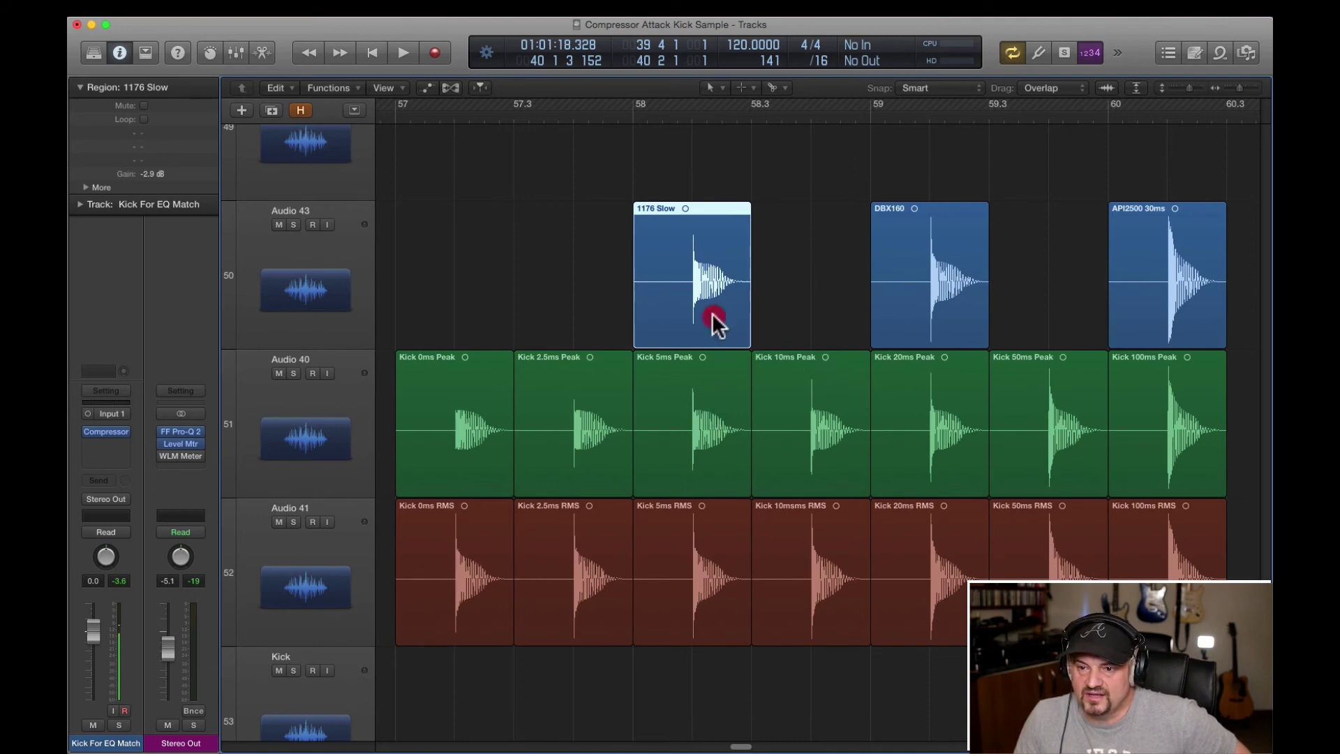
pyautogui.moveTo(713, 322); pyautogui.dragTo(707, 289)
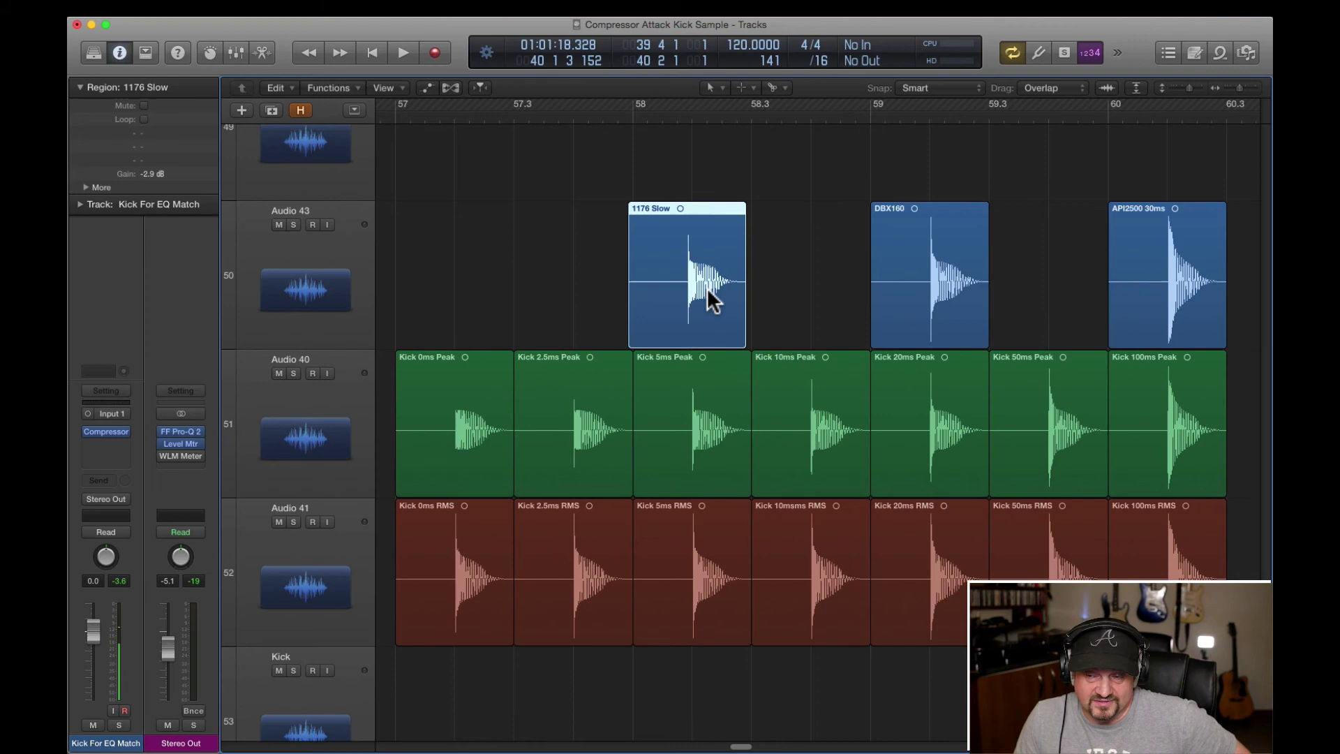
# Step: Drag the DBX160 and API2500 30ms bounces over the Kick RMS bounces to compare them
pyautogui.click(936, 245)
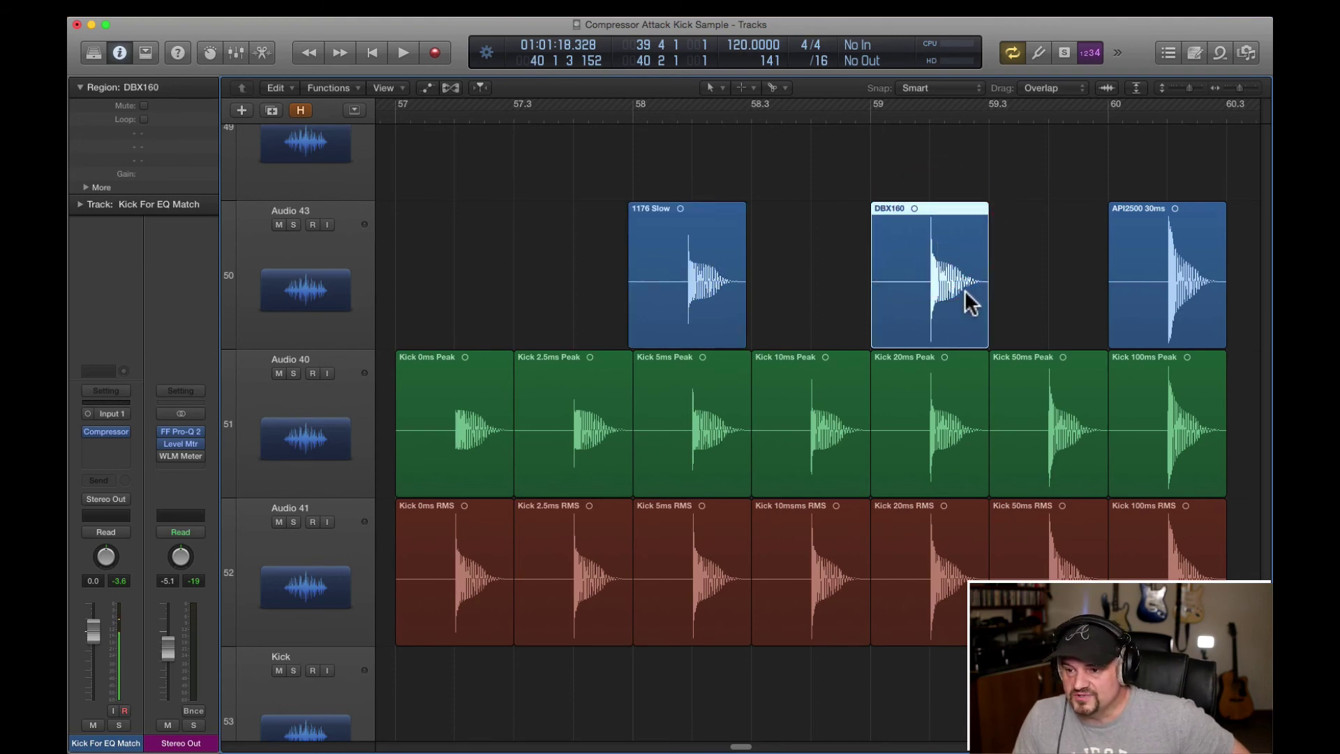
pyautogui.moveTo(957, 286); pyautogui.dragTo(961, 241)
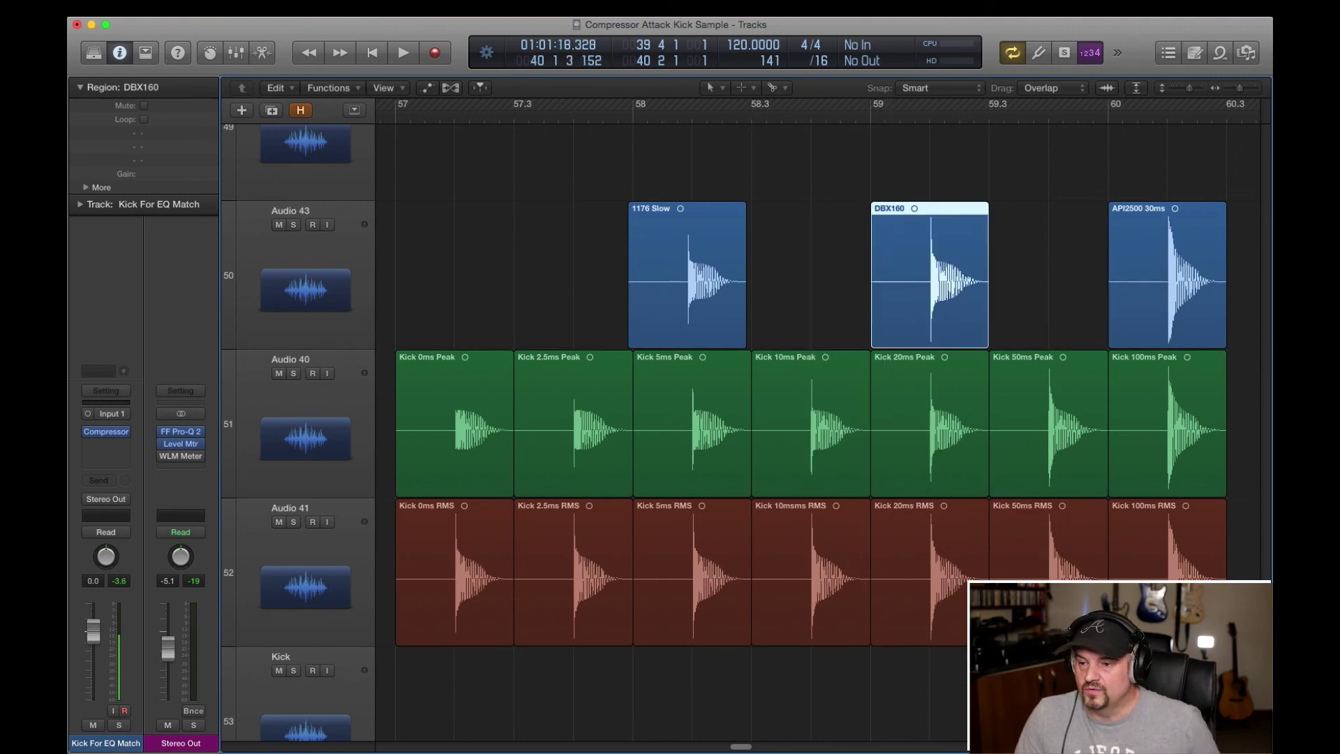
pyautogui.moveTo(1078, 209); pyautogui.dragTo(1239, 238)
pyautogui.moveTo(886, 248); pyautogui.dragTo(886, 190)
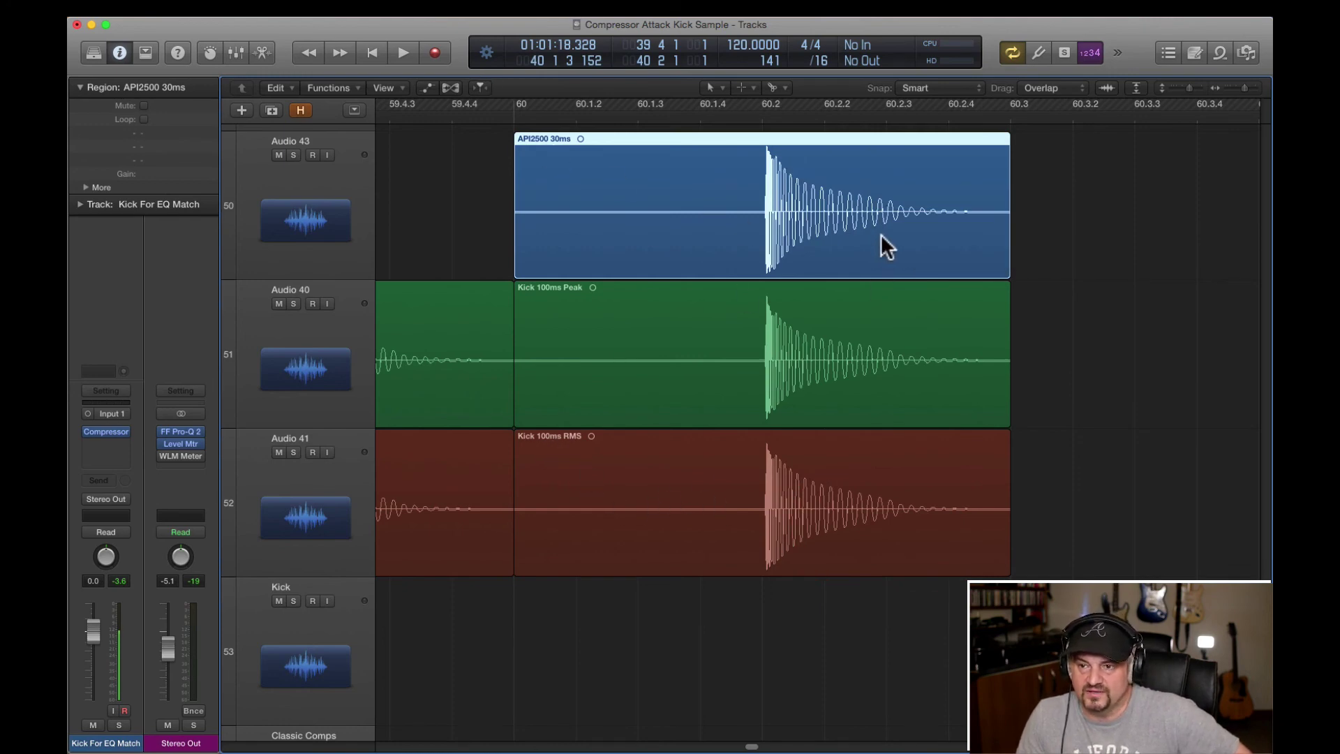
pyautogui.moveTo(881, 233); pyautogui.dragTo(879, 268)
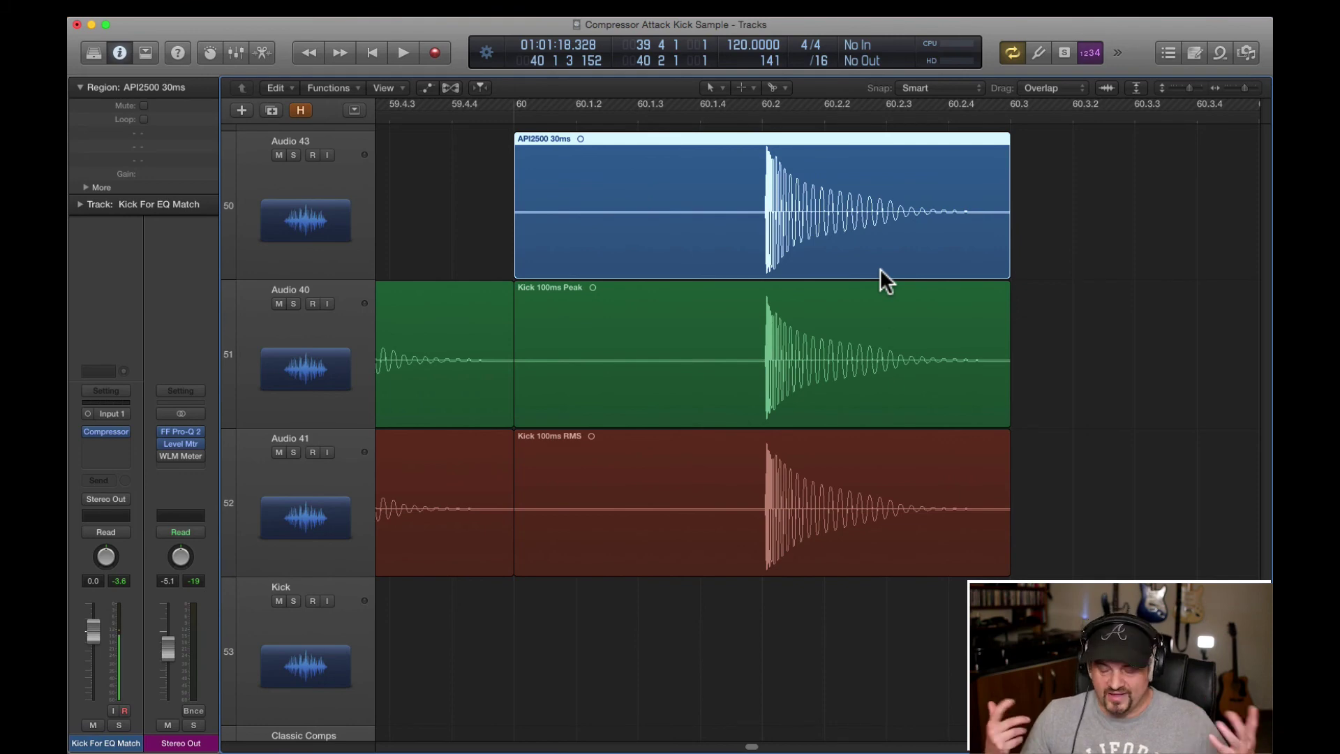
# Step: Switch to the Match EQ Classics screenset and select the Kick Sample merged regions and classic bounces
pyautogui.click(499, 6)
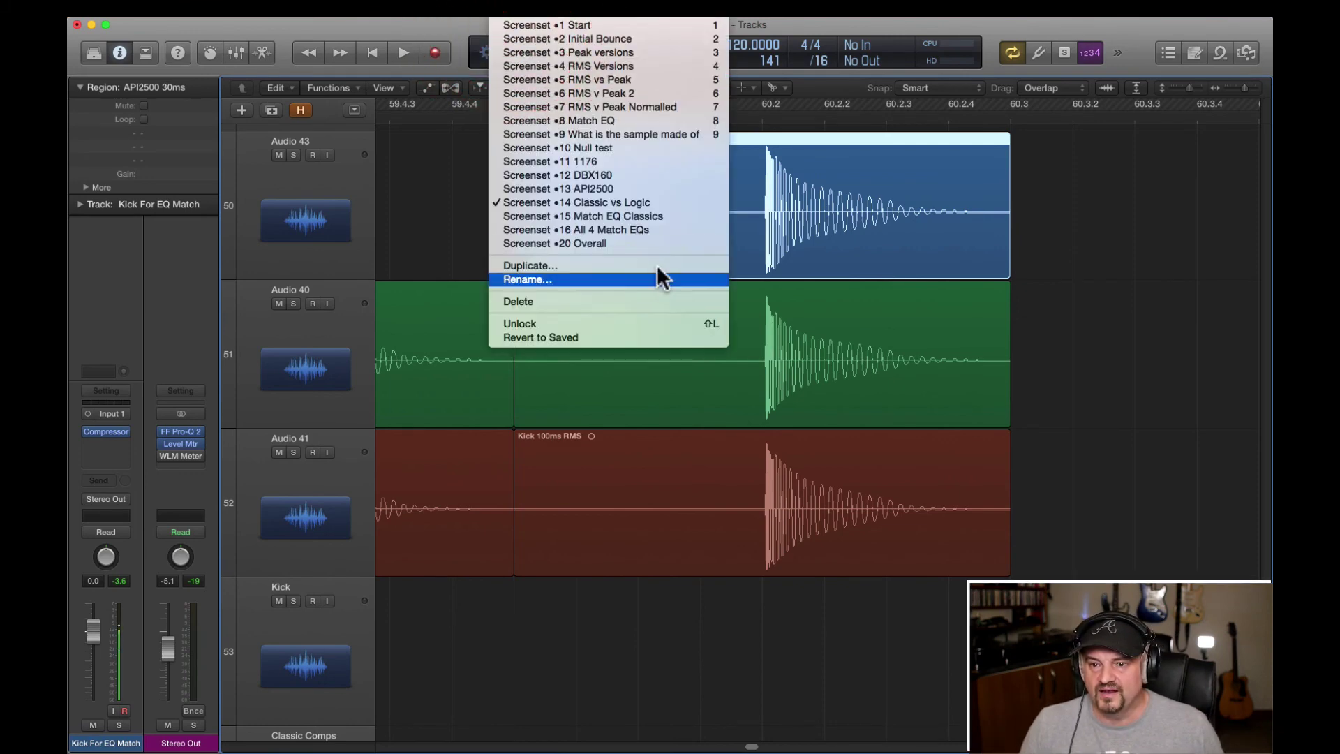
pyautogui.click(652, 211)
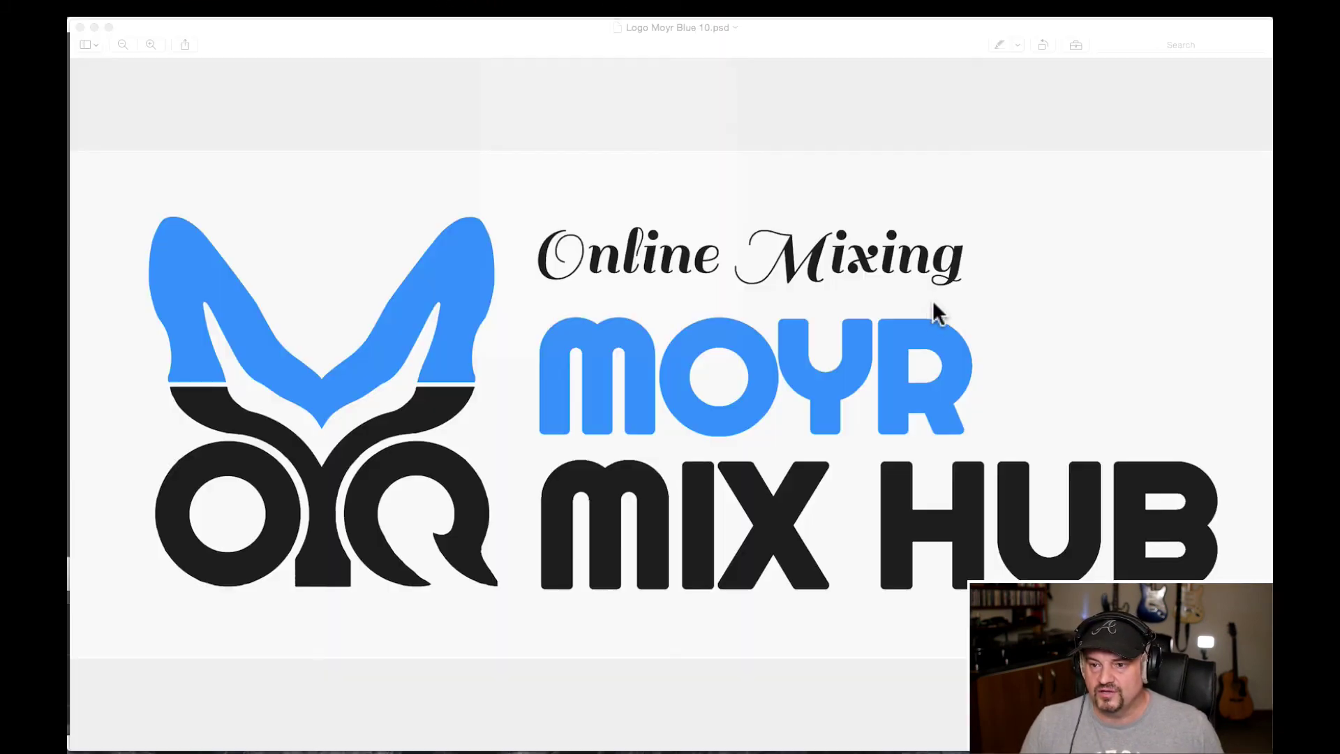
pyautogui.moveTo(489, 174); pyautogui.dragTo(1117, 379)
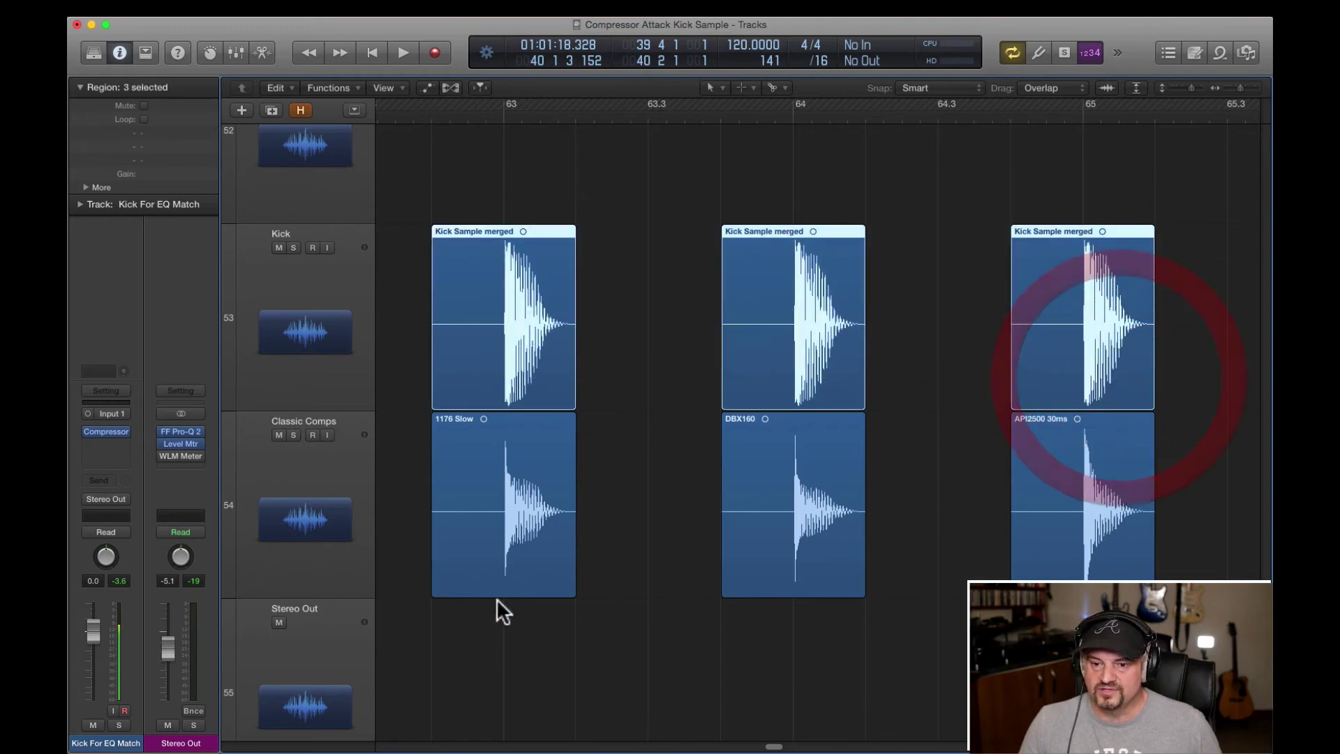
pyautogui.moveTo(520, 635); pyautogui.dragTo(1061, 531)
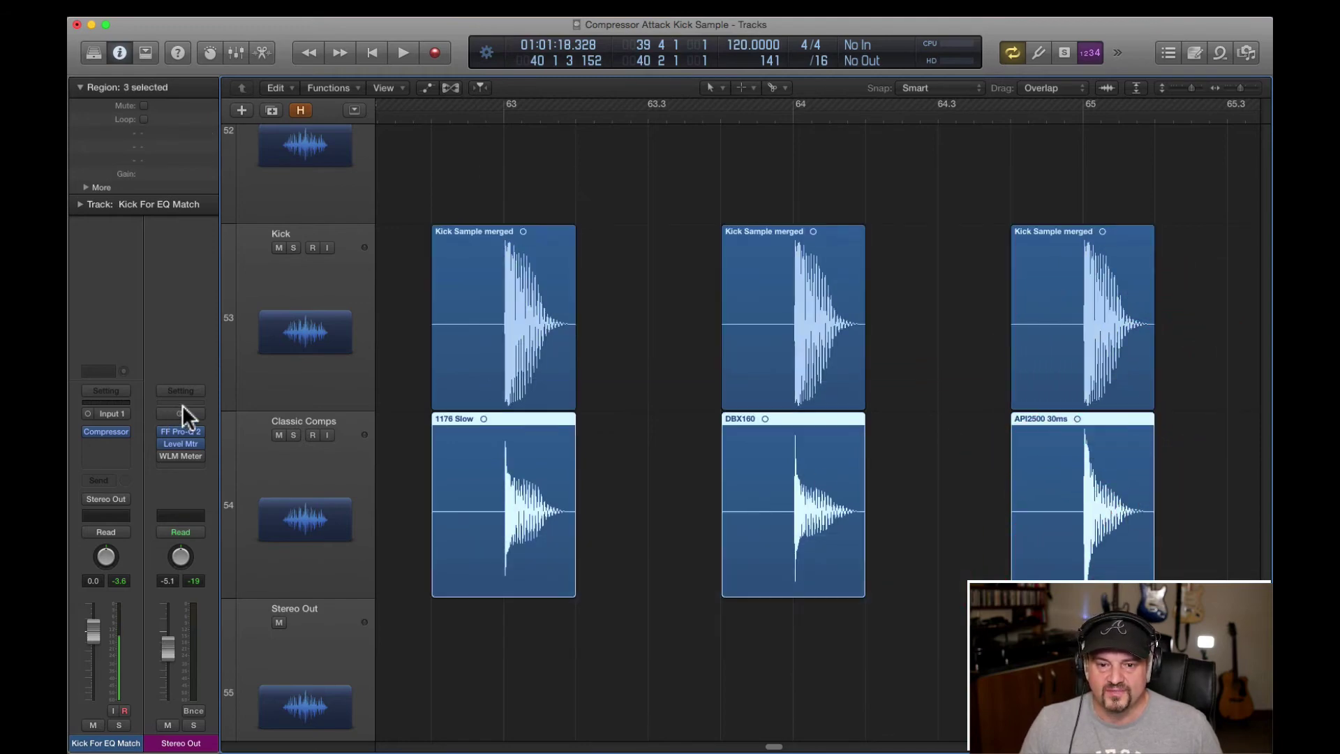
# Step: Open the Kick track's two Pro-Q 2 match EQ inserts, moving their windows aside
pyautogui.click(335, 272)
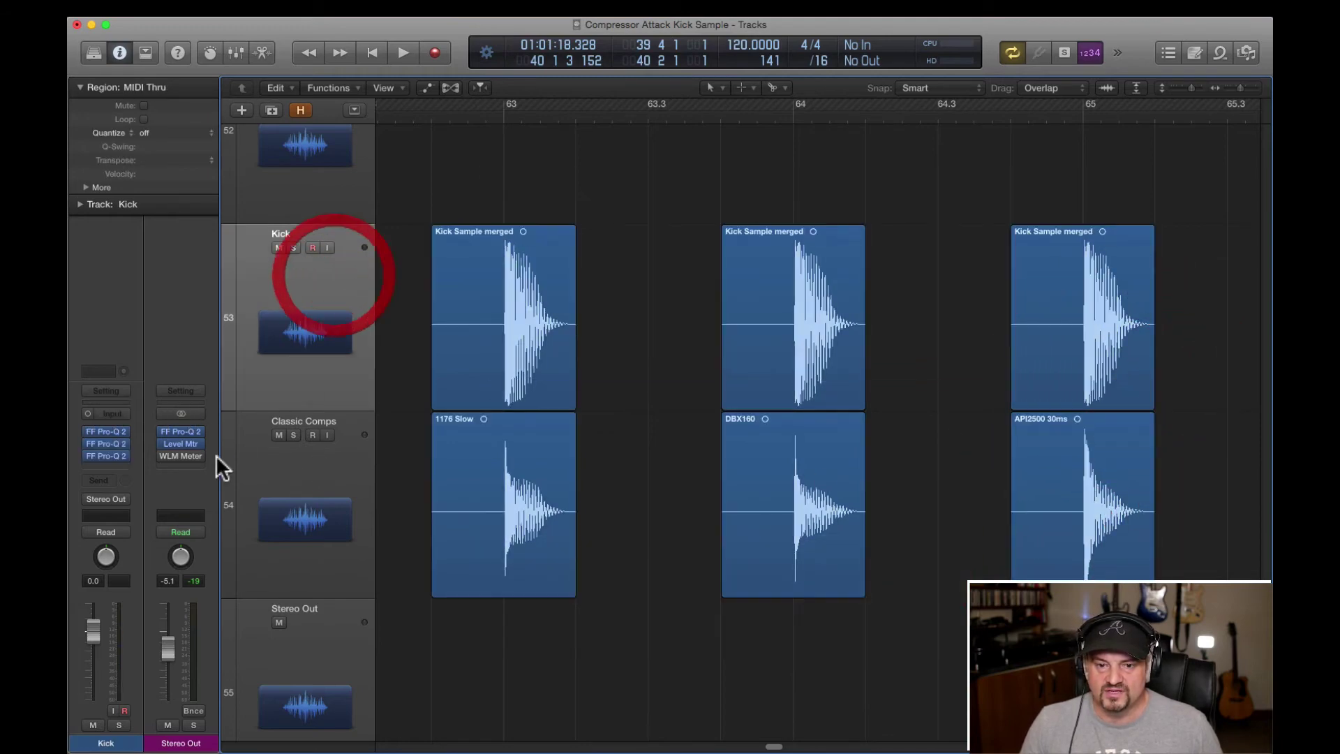
pyautogui.click(109, 431)
pyautogui.moveTo(598, 137); pyautogui.dragTo(847, 113)
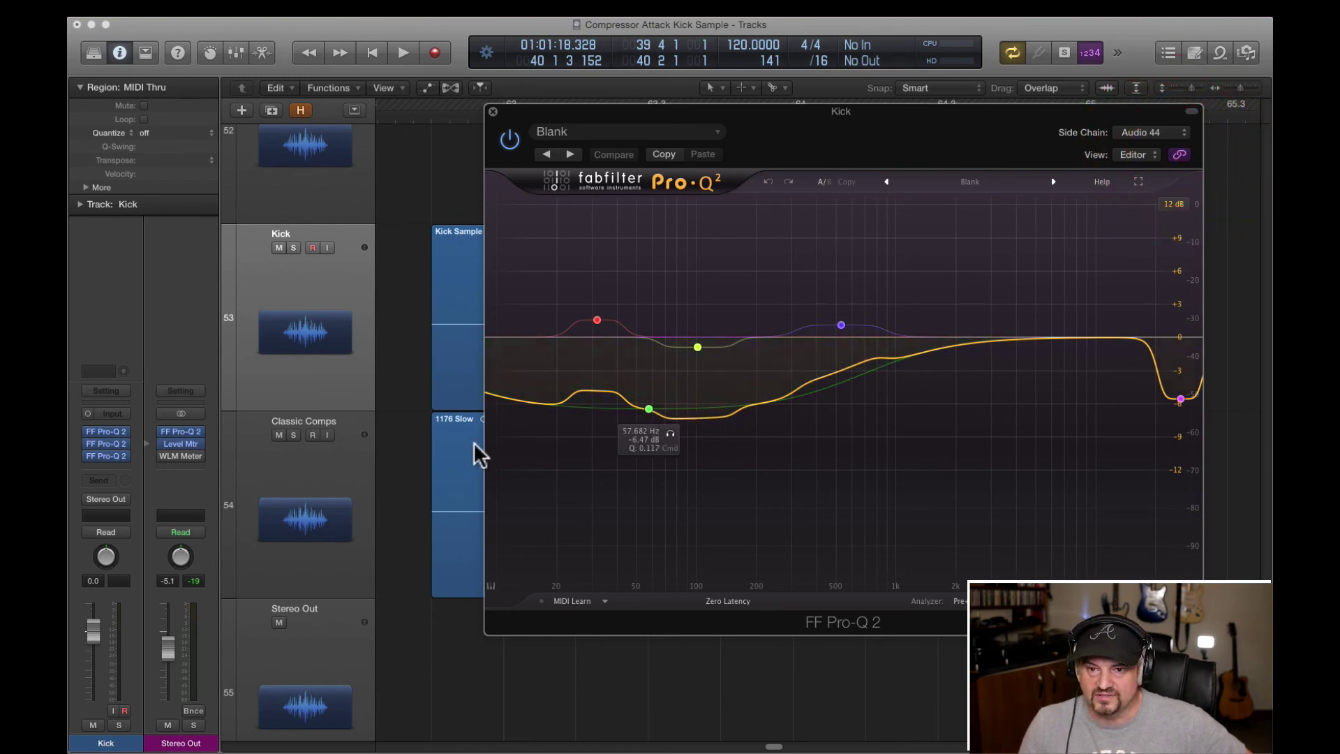
pyautogui.moveTo(117, 449)
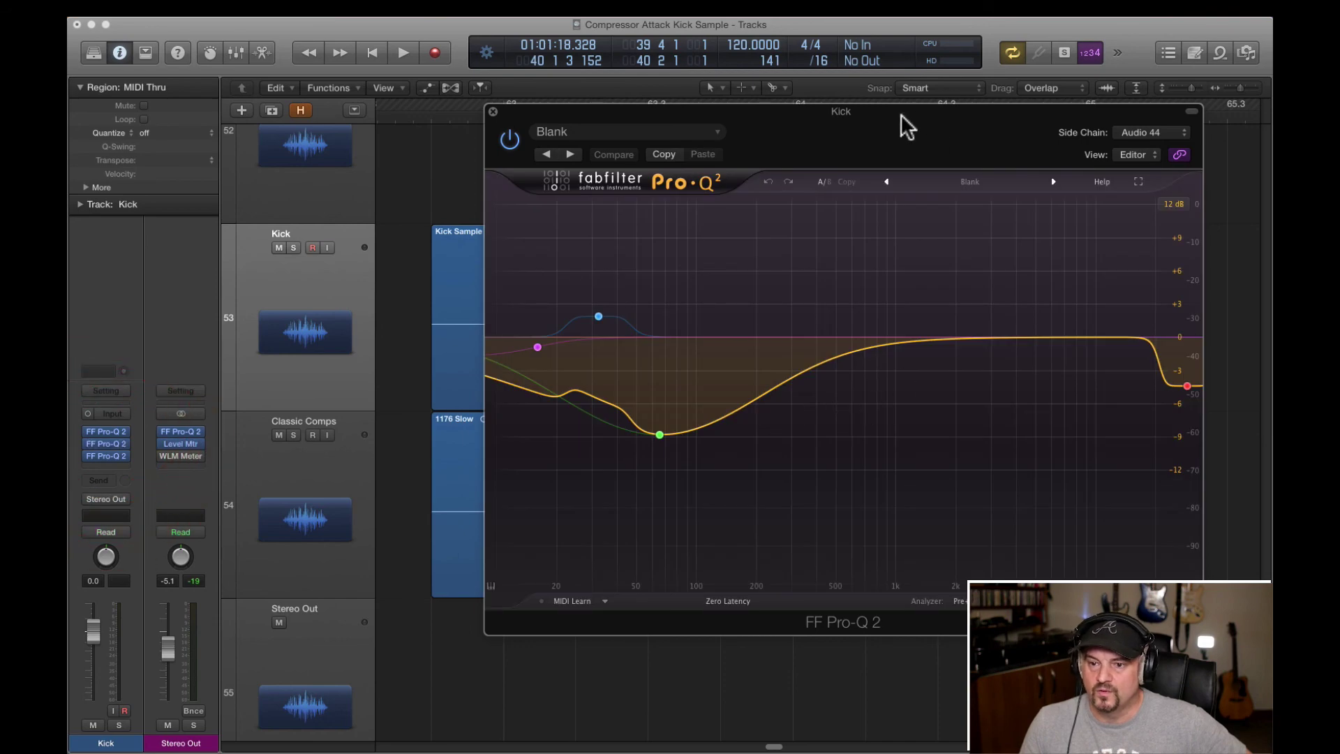
pyautogui.moveTo(903, 115); pyautogui.dragTo(860, 156)
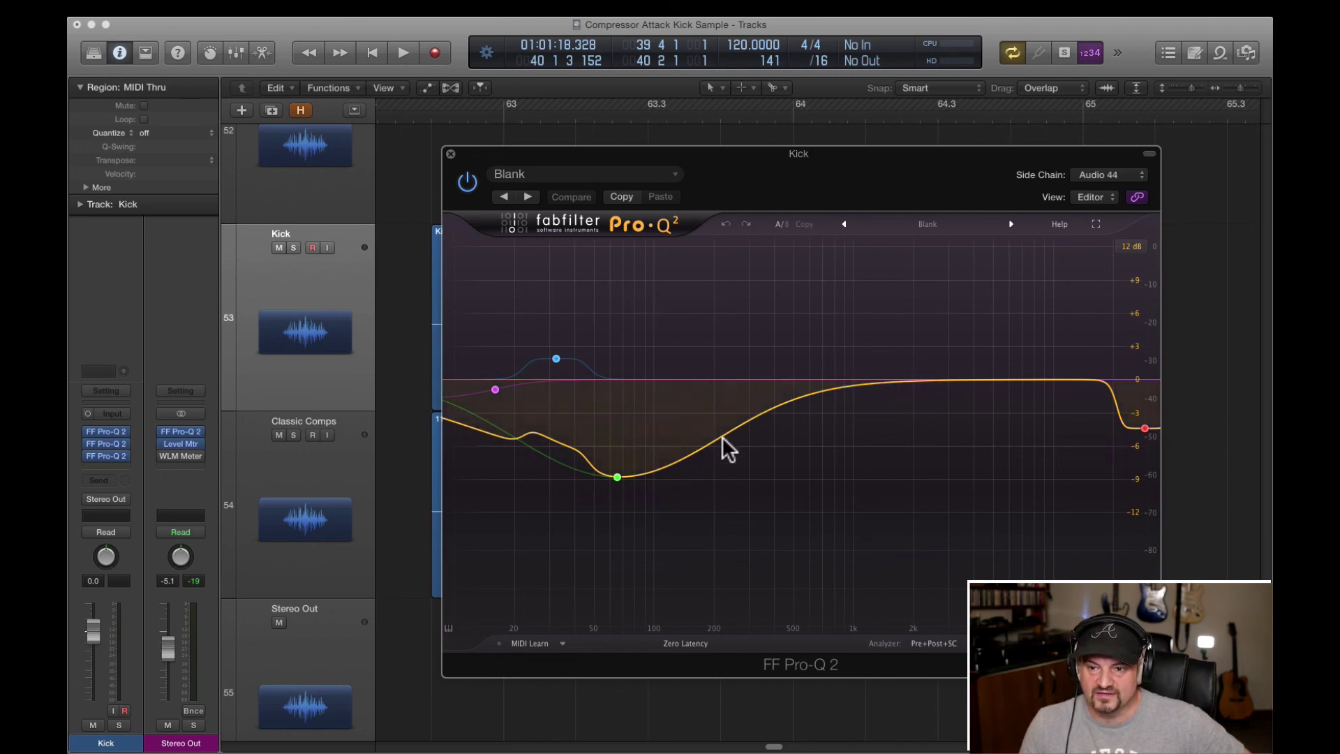
pyautogui.click(108, 456)
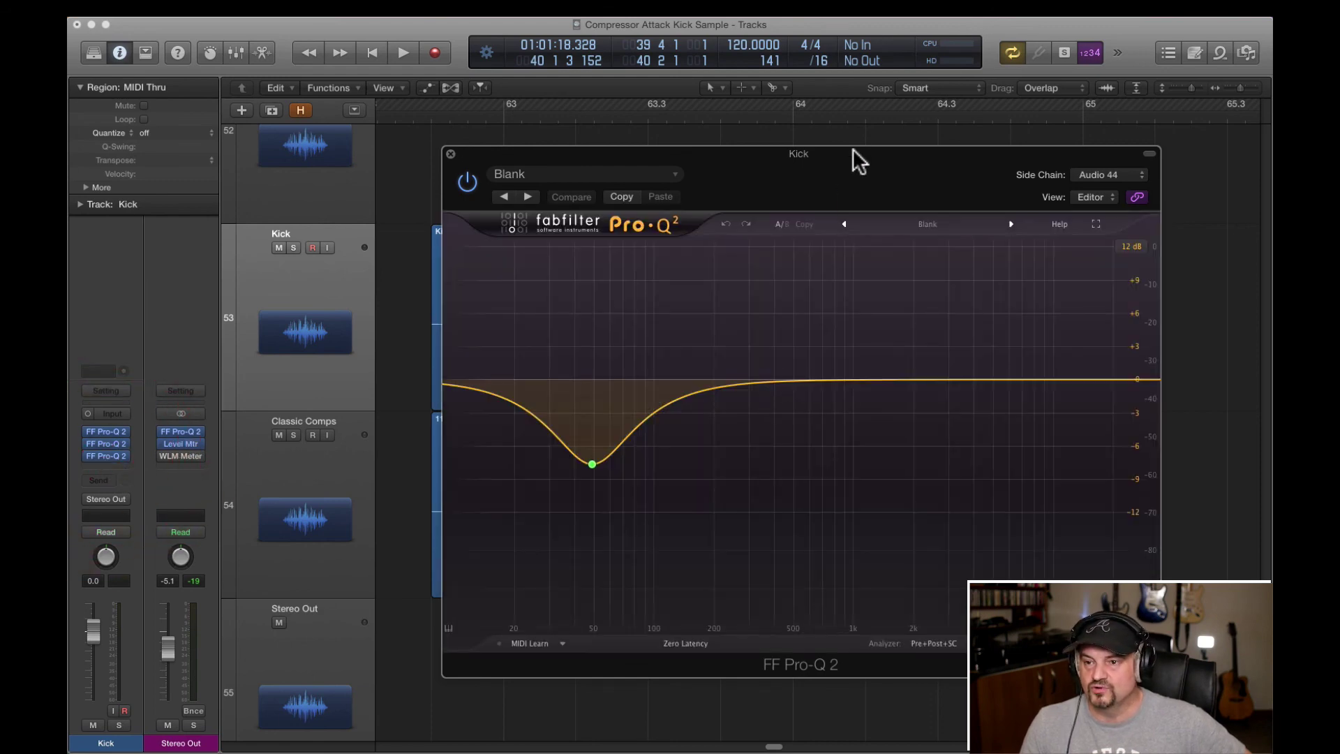
pyautogui.moveTo(874, 149); pyautogui.dragTo(830, 146)
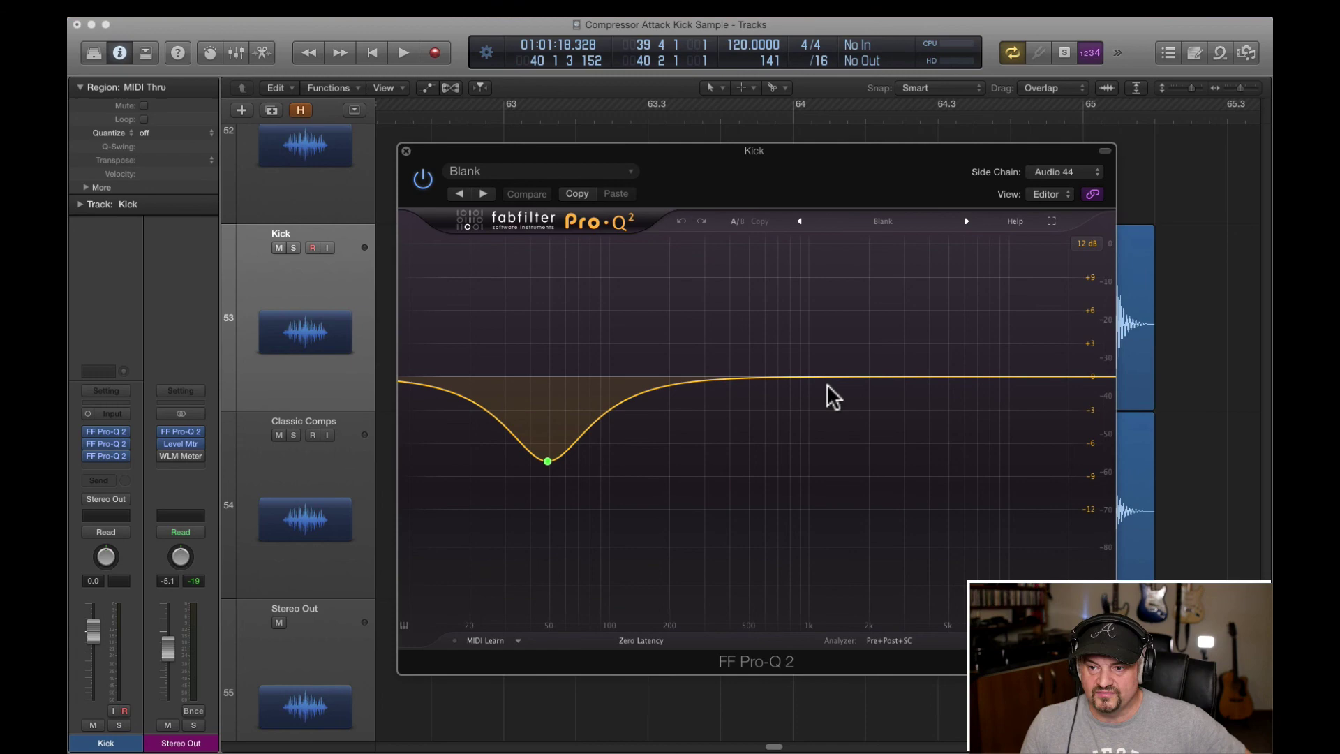